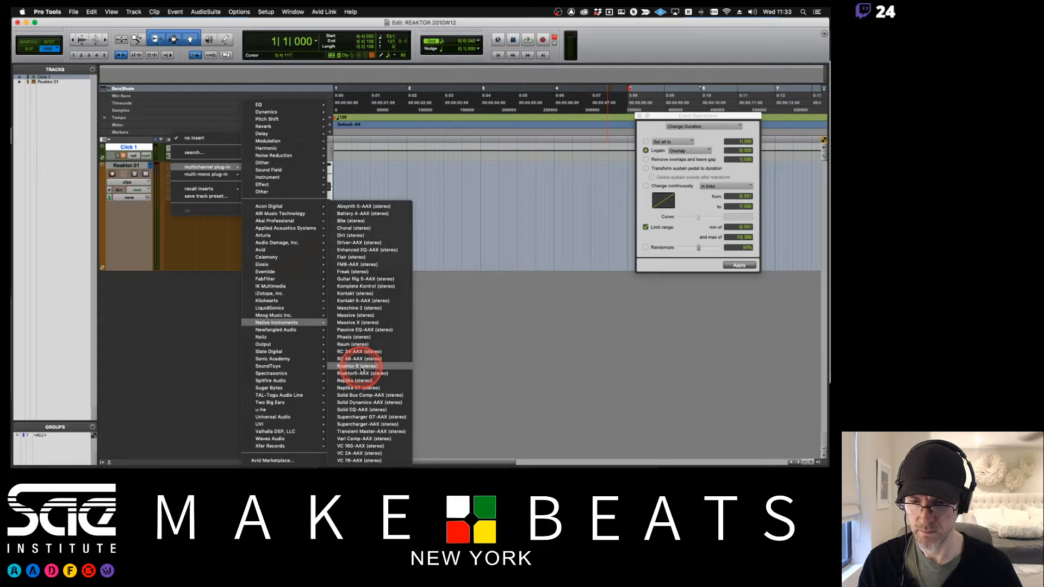
- Insert the Reaktor 6 (stereo) instrument plug-in on the track and open its Play mode
{"action": "left_click", "coordinate": [361, 367]}
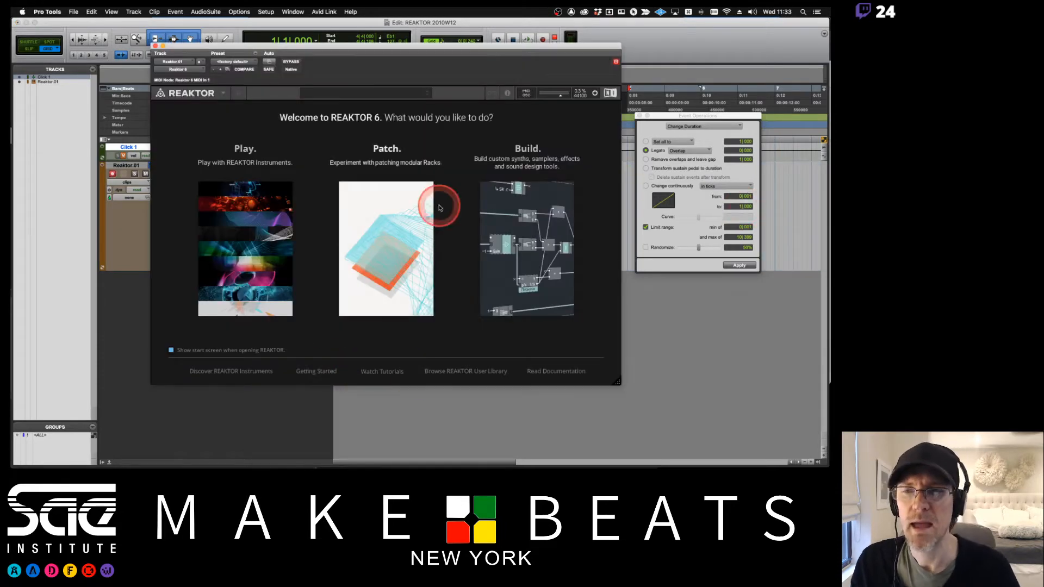
{"action": "left_click", "coordinate": [256, 235]}
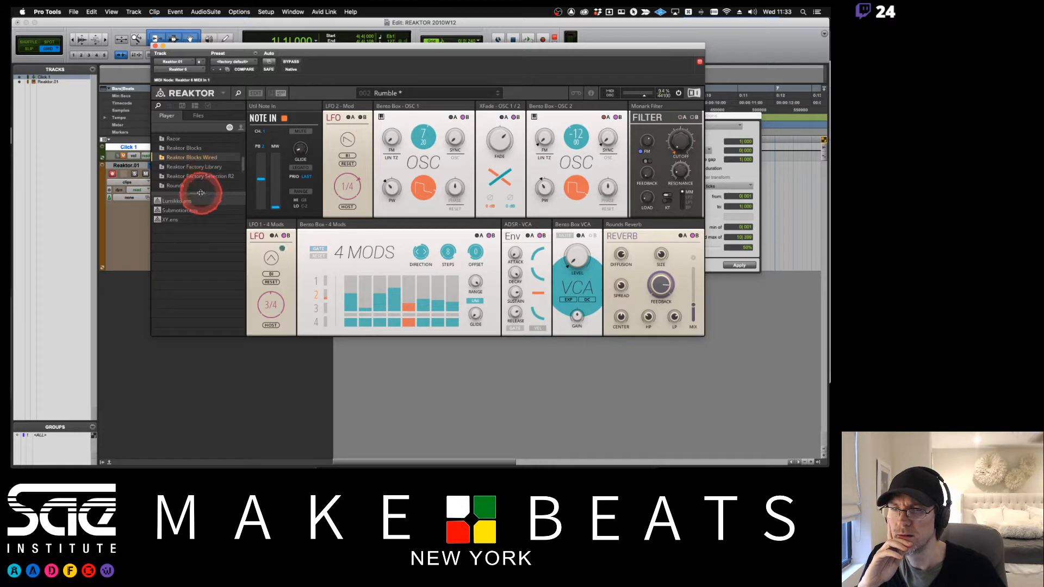
- Browse the Reaktor player library folders, including the Reaktor Factory Library contents
{"action": "left_click_drag", "start_coordinate": [198, 195], "coordinate": [201, 304]}
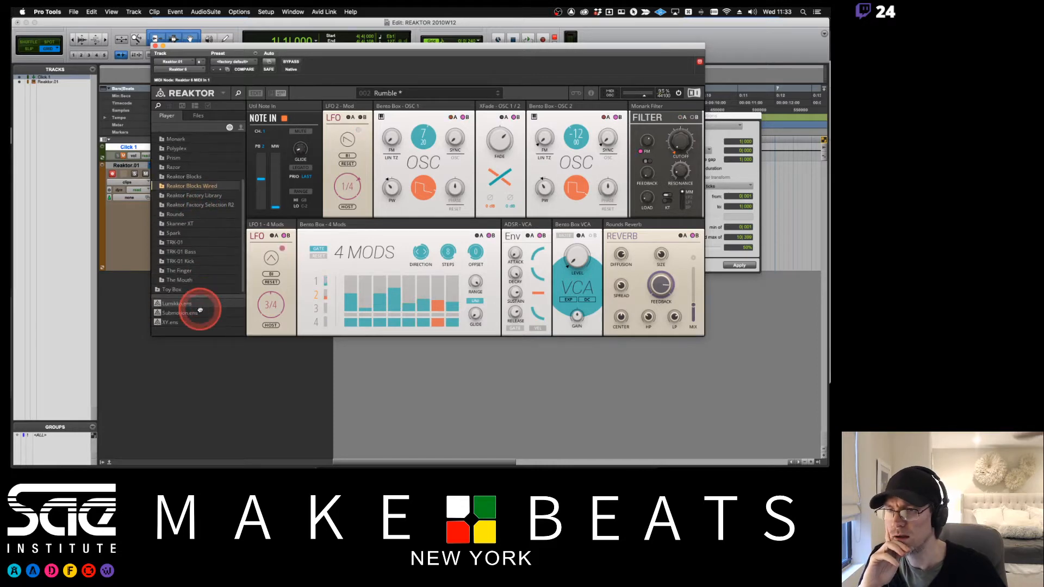
{"action": "left_click", "coordinate": [192, 205]}
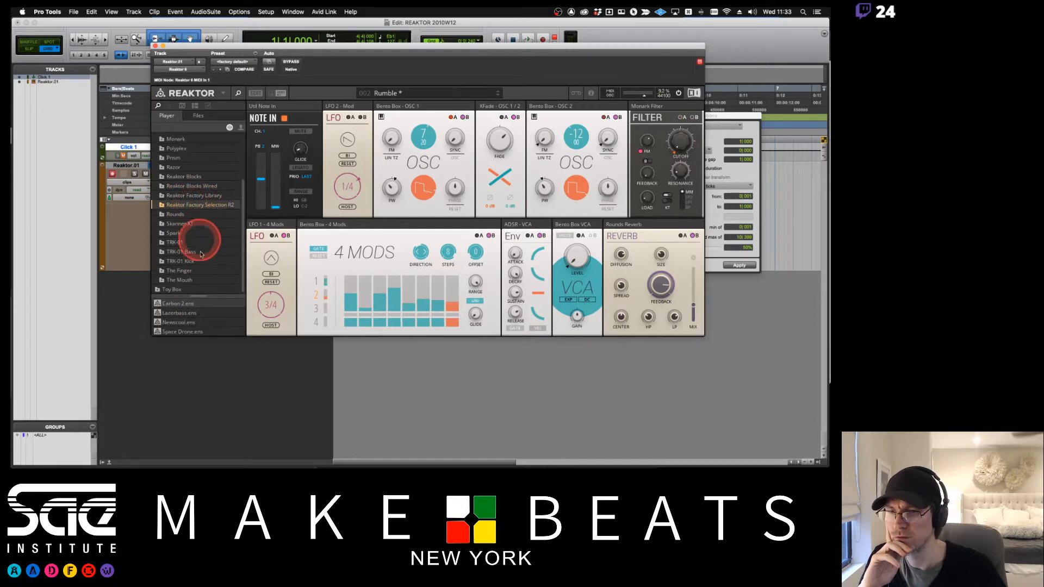
{"action": "left_click", "coordinate": [176, 197]}
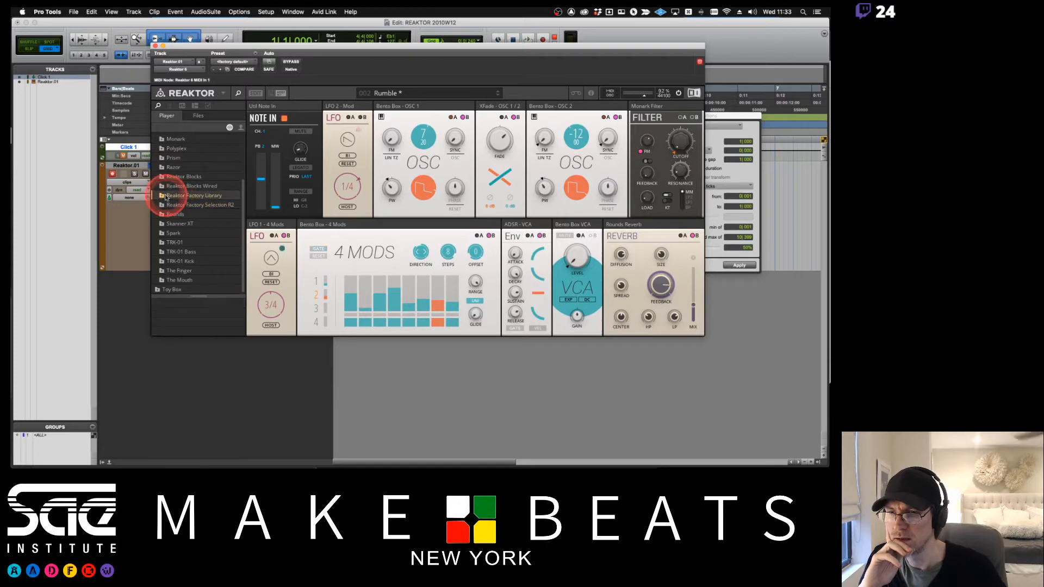
{"action": "double_click", "coordinate": [176, 197]}
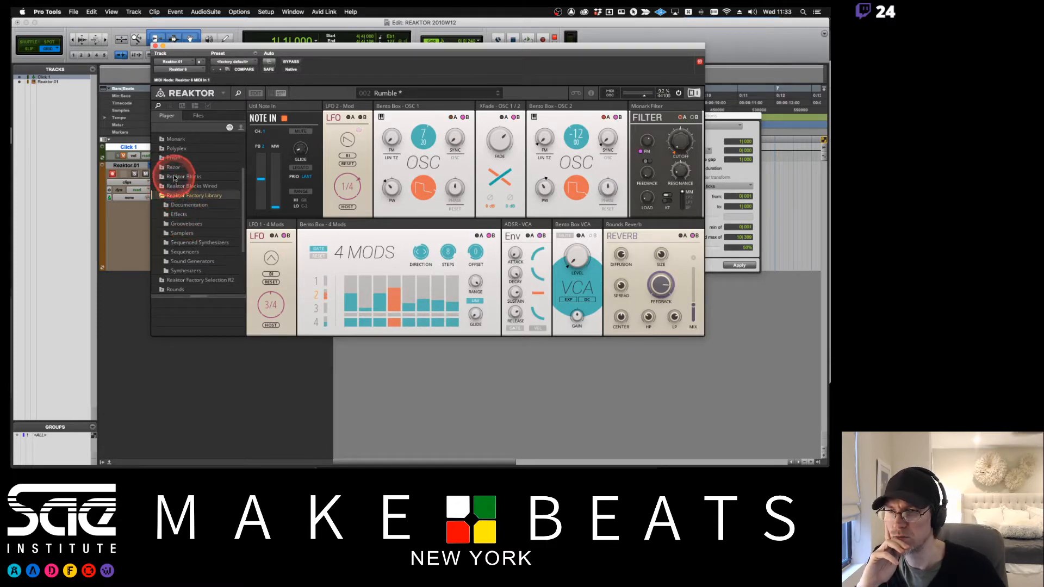
{"action": "scroll", "coordinate": [204, 235], "scroll_direction": "down", "scroll_amount": 3}
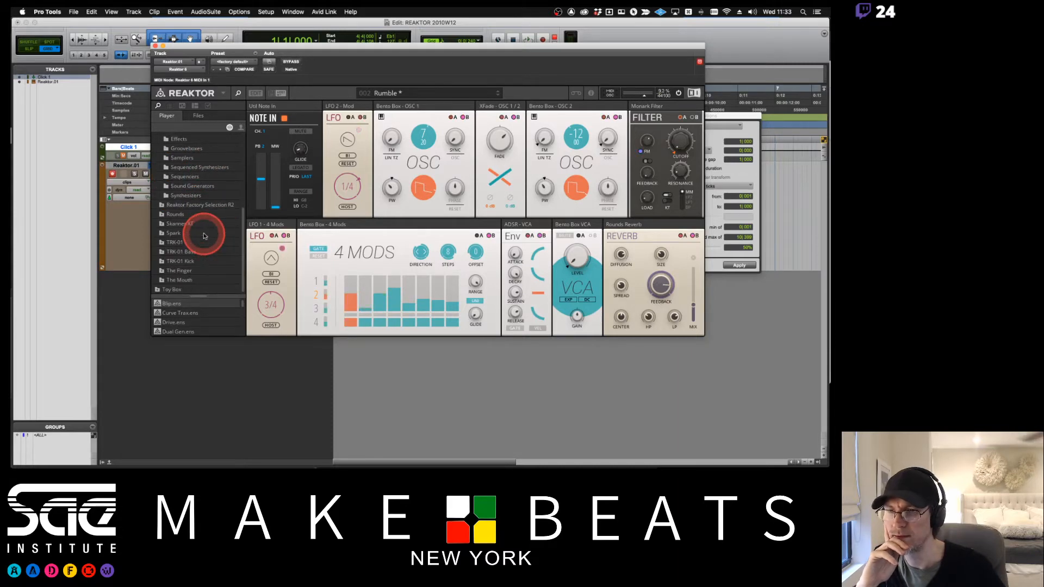
{"action": "scroll", "coordinate": [204, 235], "scroll_direction": "up", "scroll_amount": 3}
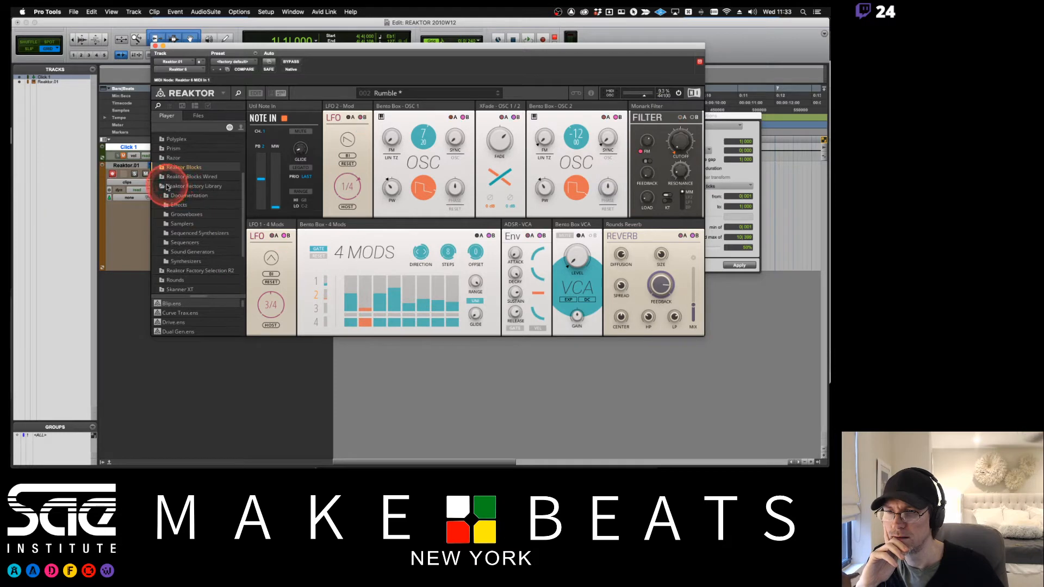
{"action": "left_click", "coordinate": [171, 150]}
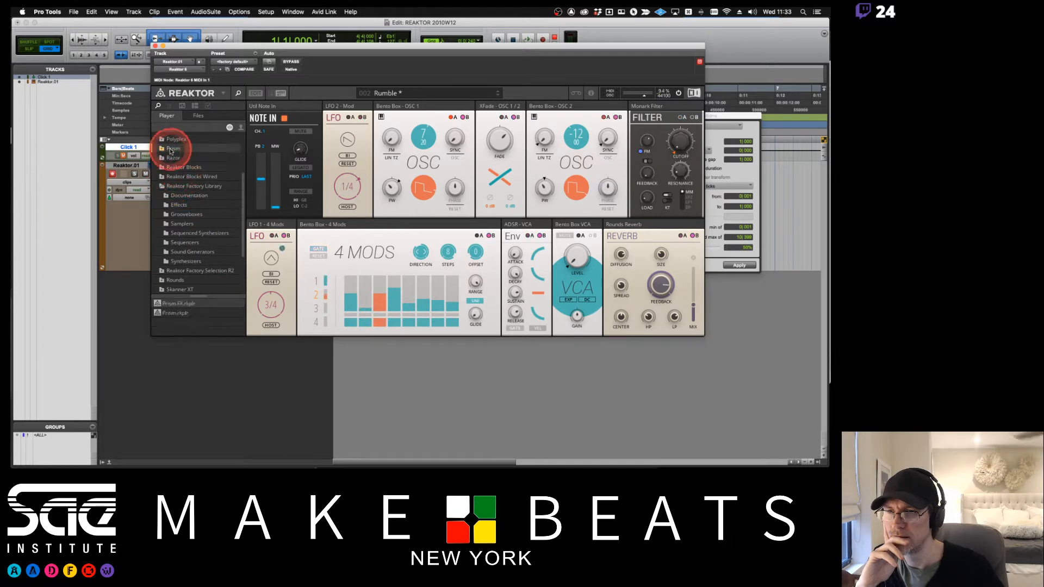
{"action": "left_click", "coordinate": [174, 139]}
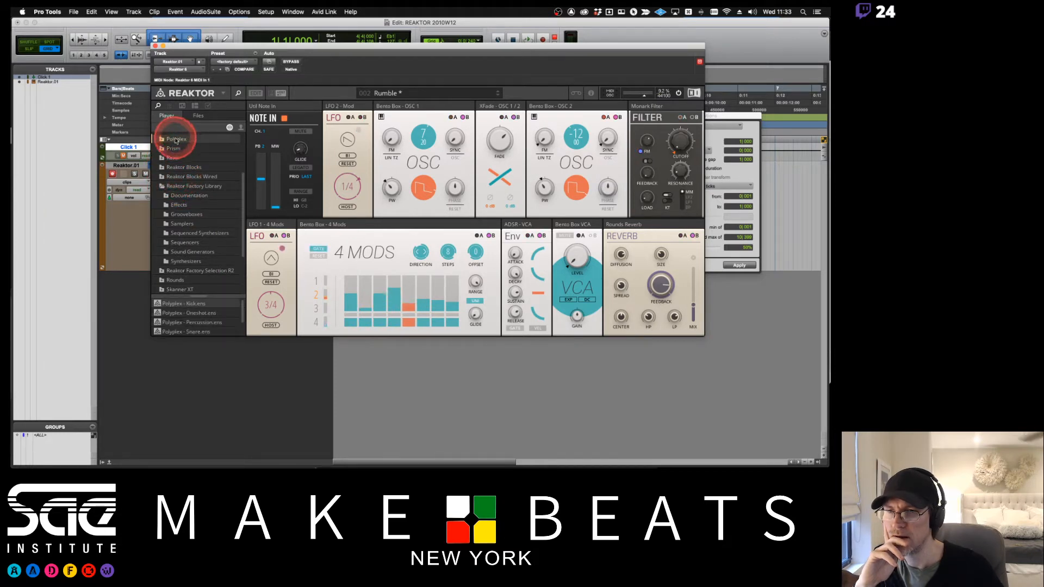
{"action": "left_click", "coordinate": [163, 187]}
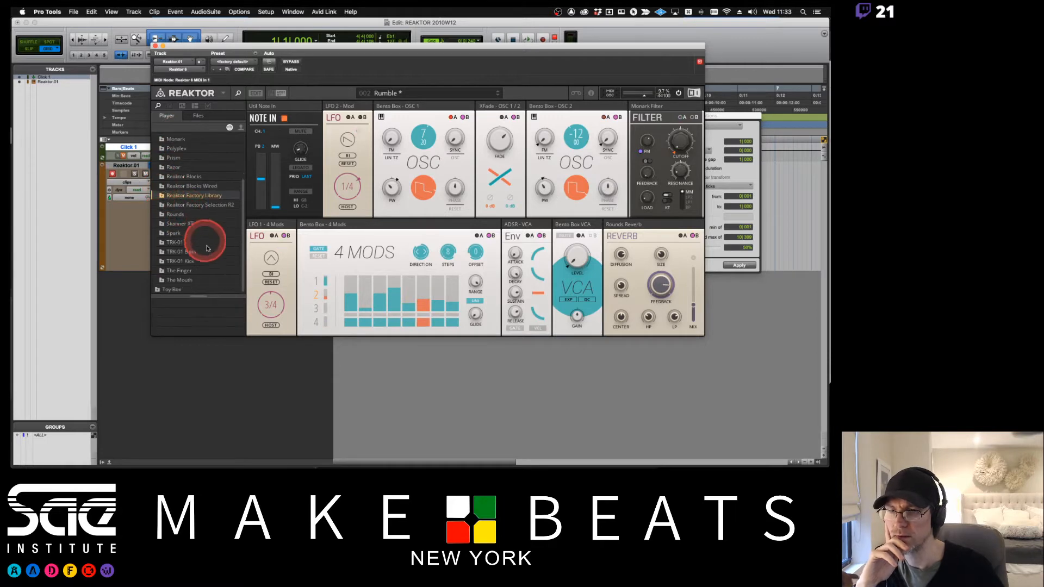
- Load the Prism ensemble from the Prism folder without saving changes to the current ensemble
{"action": "left_click", "coordinate": [173, 158]}
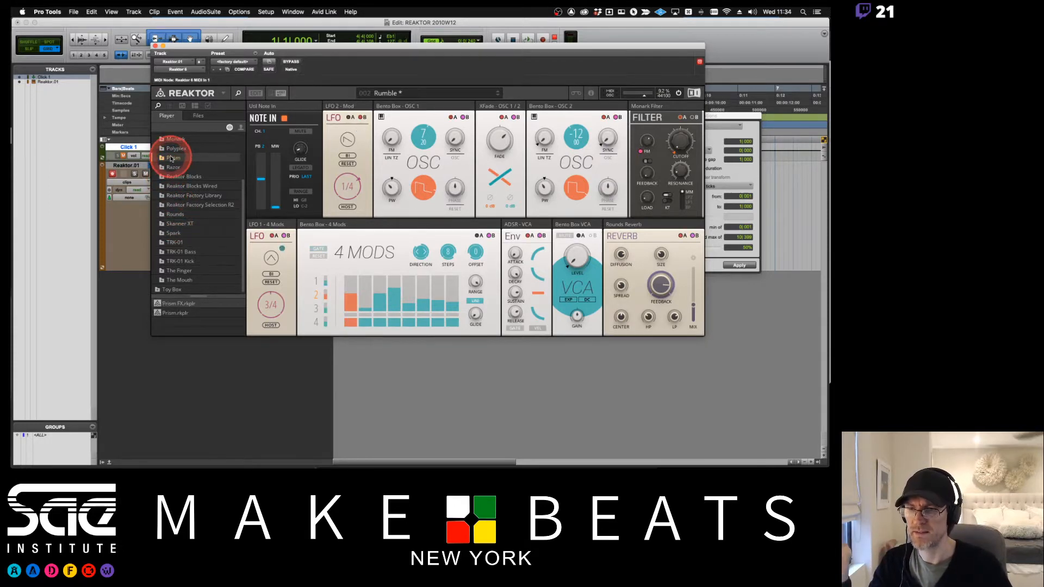
{"action": "double_click", "coordinate": [170, 314]}
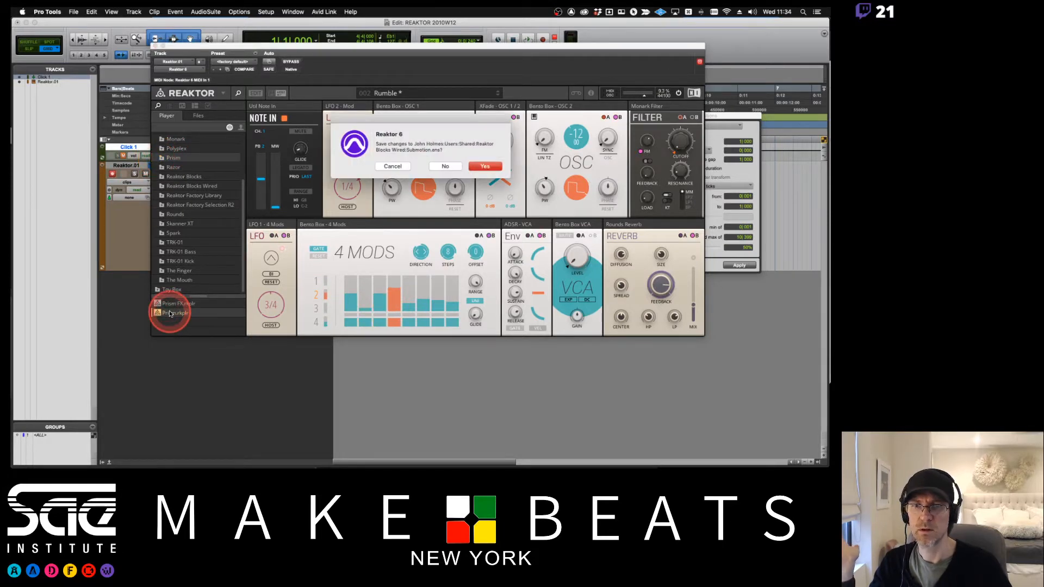
{"action": "left_click", "coordinate": [450, 167]}
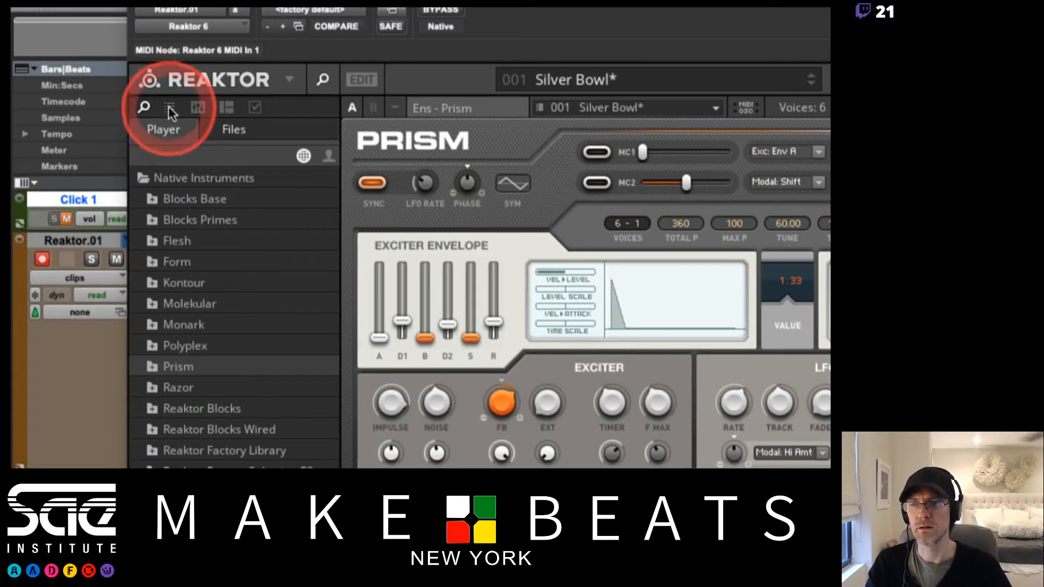
- Switch the browser to Prism's Embedded snapshot bank and open the 001 Best of folder
{"action": "left_click", "coordinate": [173, 104]}
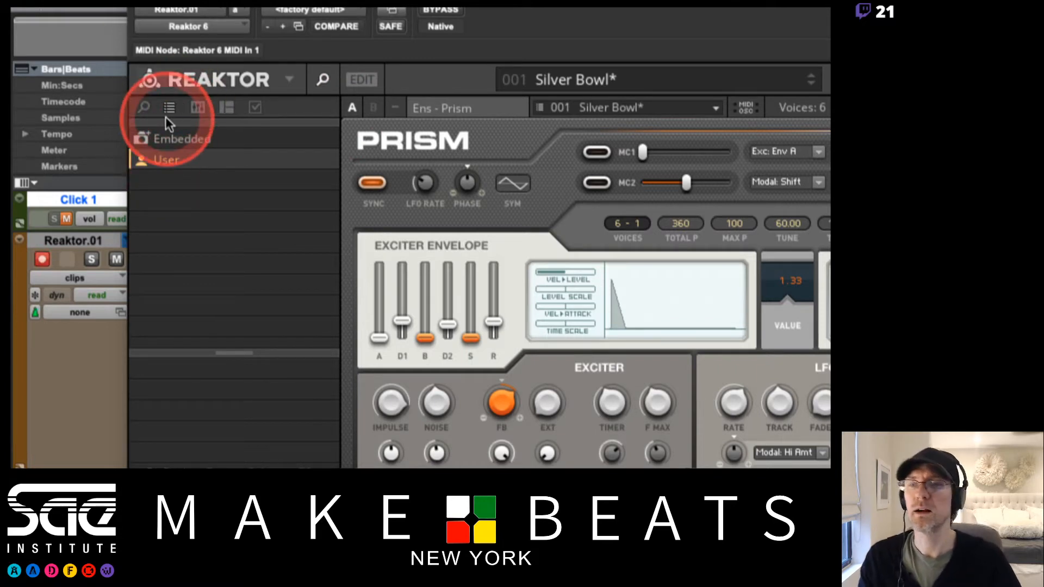
{"action": "left_click", "coordinate": [174, 139]}
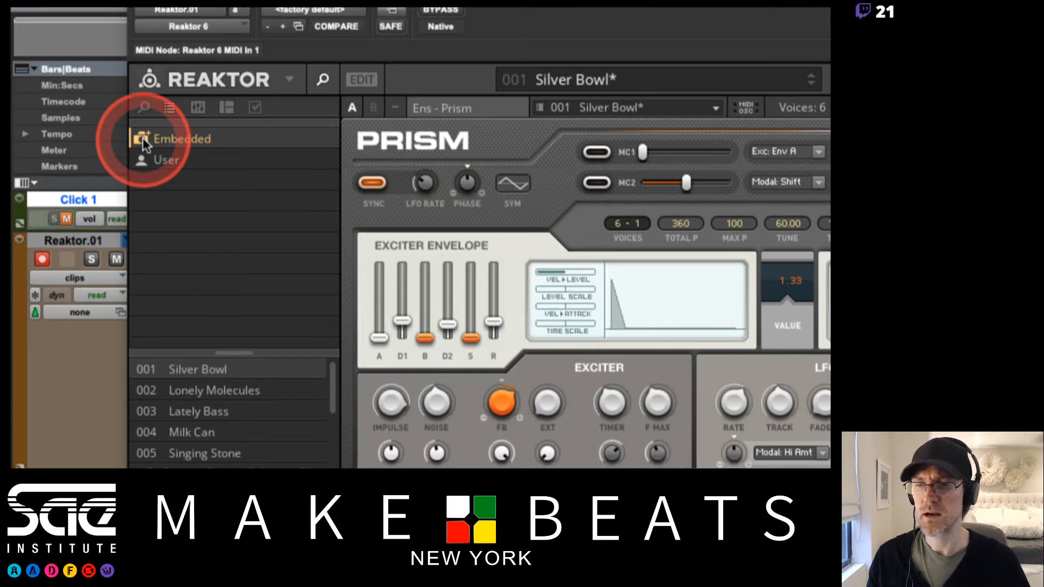
{"action": "left_click", "coordinate": [143, 138]}
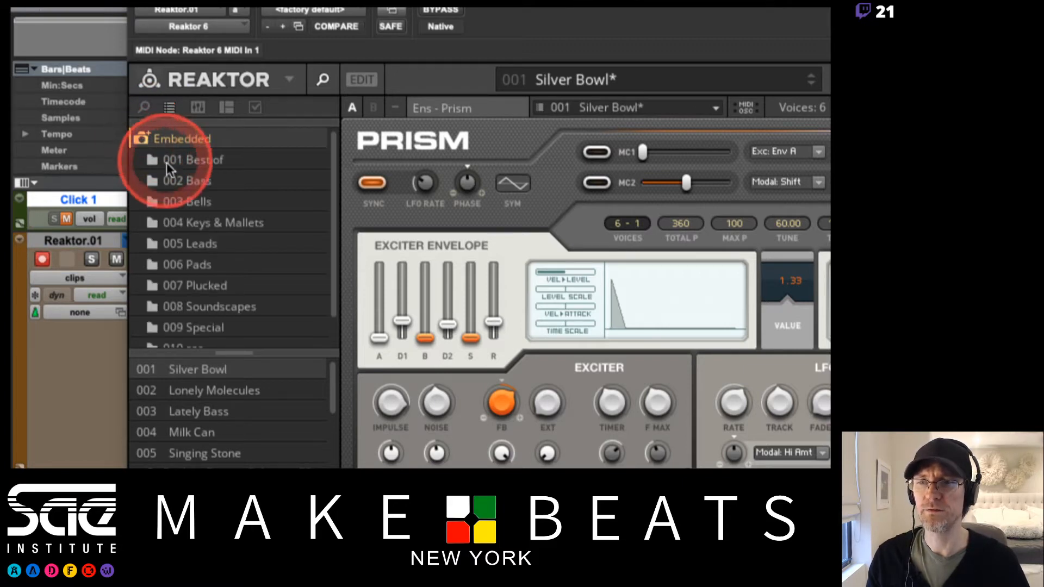
{"action": "left_click", "coordinate": [142, 138]}
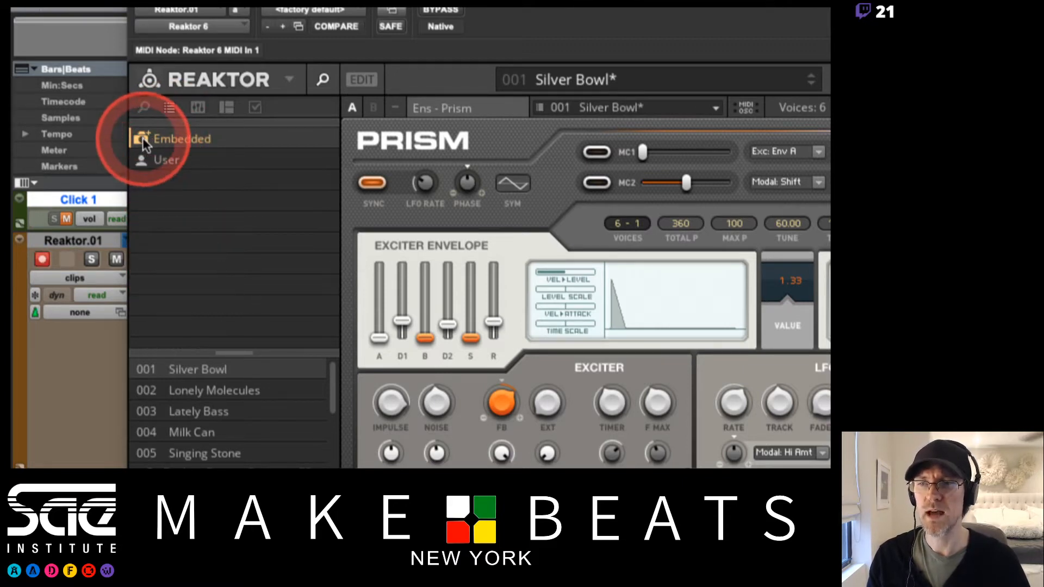
{"action": "left_click", "coordinate": [149, 138]}
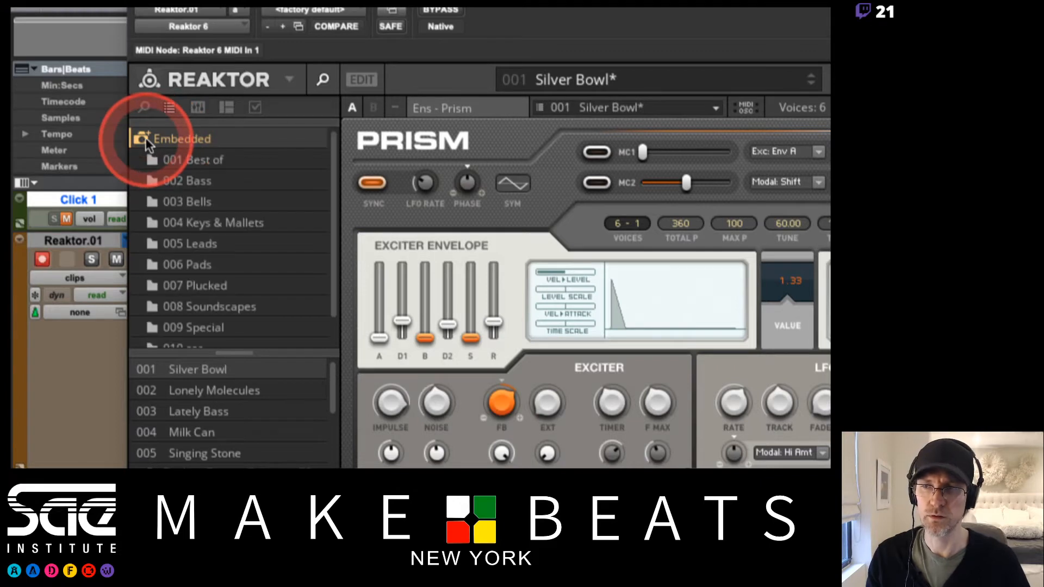
{"action": "left_click", "coordinate": [158, 163]}
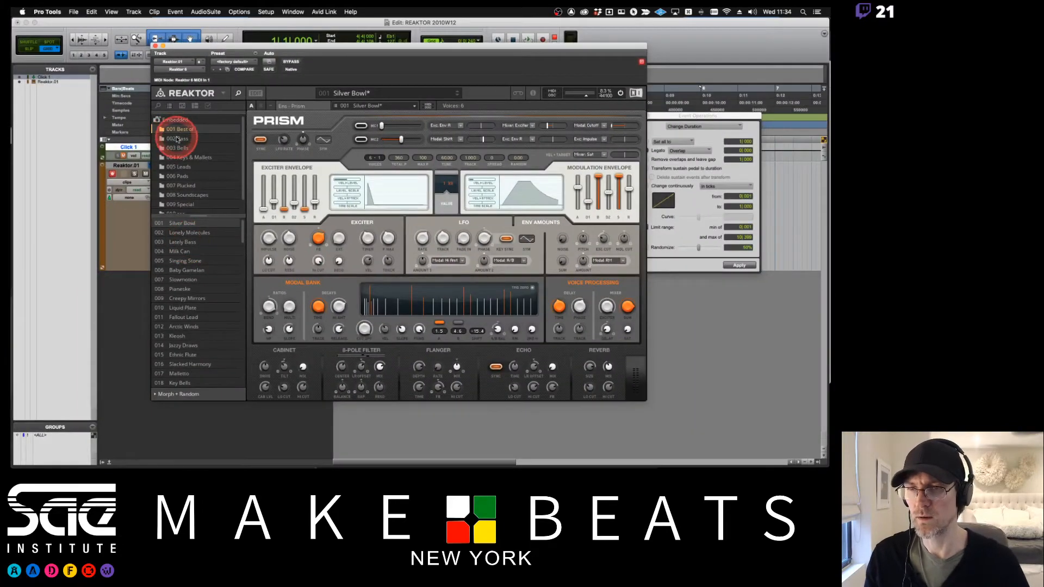
- Select the Silver Bowl snapshot and step down through the list to Milk Can
{"action": "left_click", "coordinate": [187, 223]}
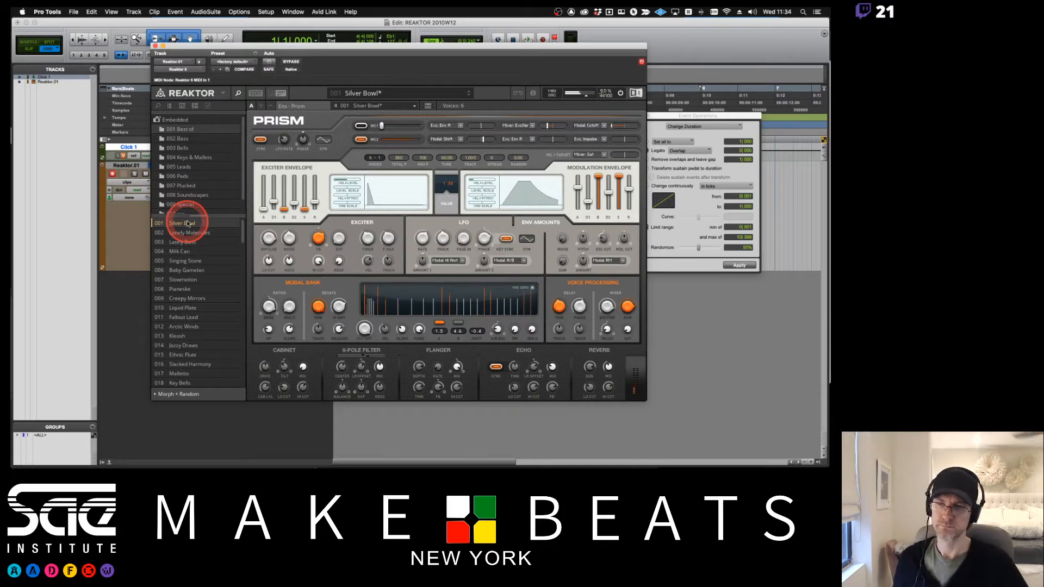
{"action": "key", "text": "Down"}
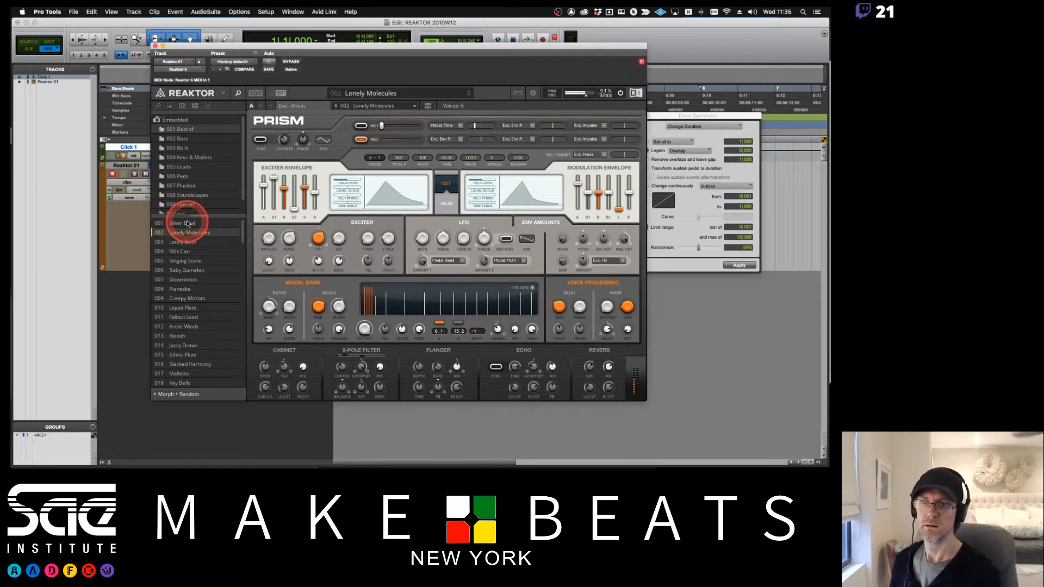
{"action": "key", "text": "Down"}
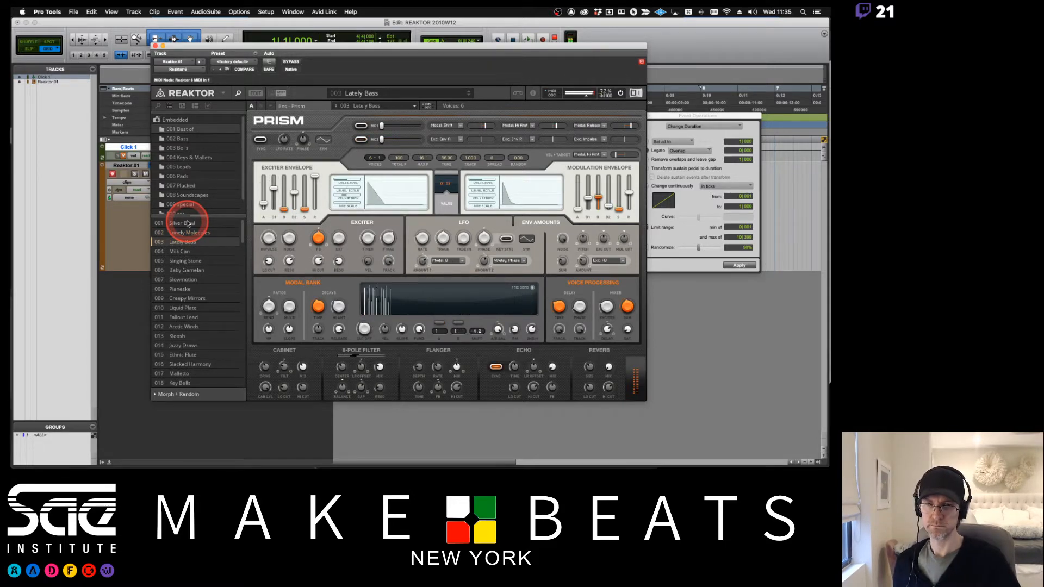
{"action": "key", "text": "Down"}
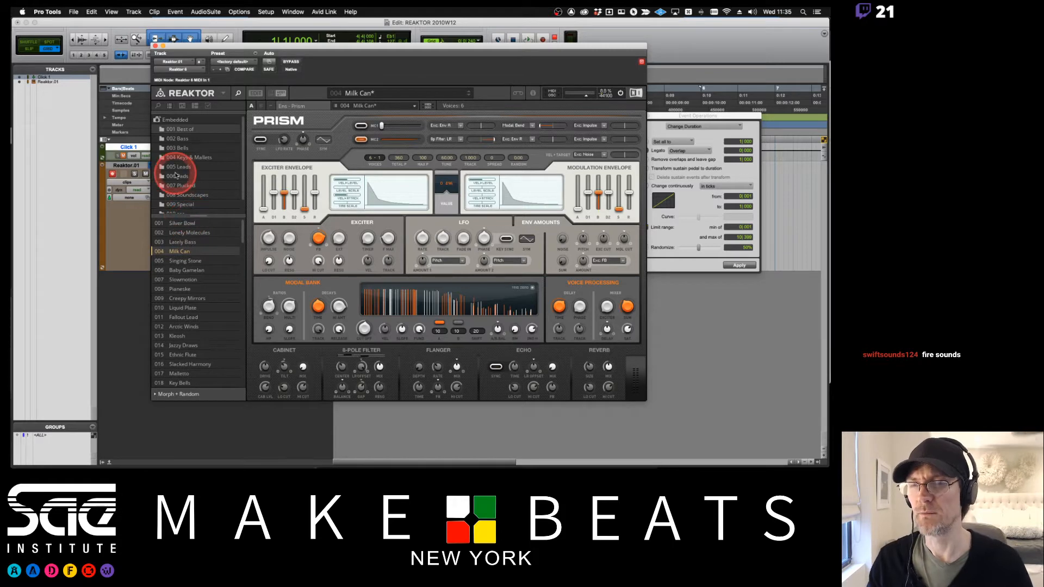
- Move the Reaktor plug-in window aside and switch to Firefox
{"action": "left_click_drag", "start_coordinate": [215, 46], "coordinate": [398, 55]}
{"action": "key", "text": "super+Tab"}
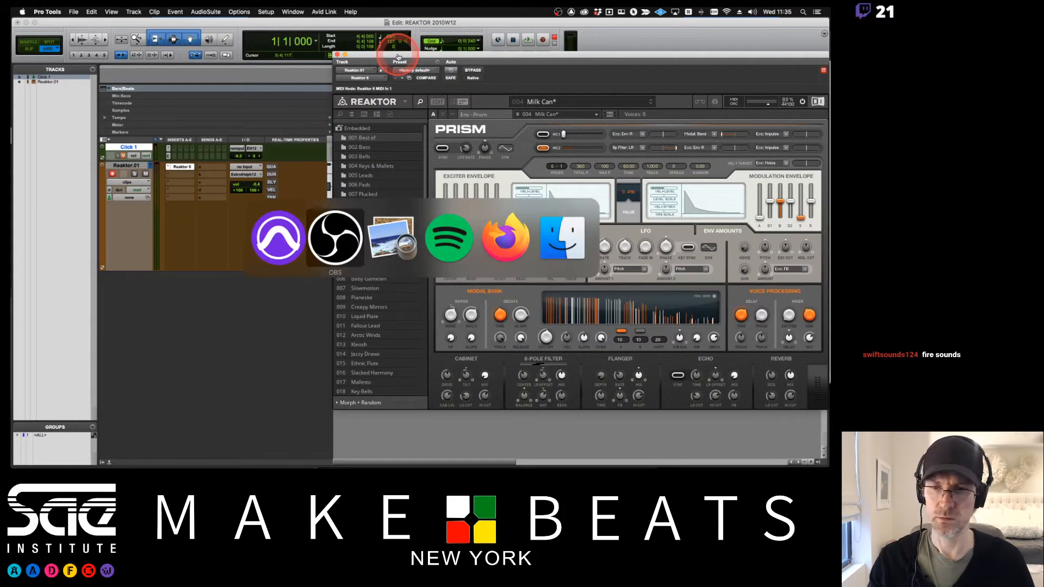
{"action": "key", "text": "super+Tab"}
{"action": "key", "text": "super+Tab"}
{"action": "key", "text": "super+Tab"}
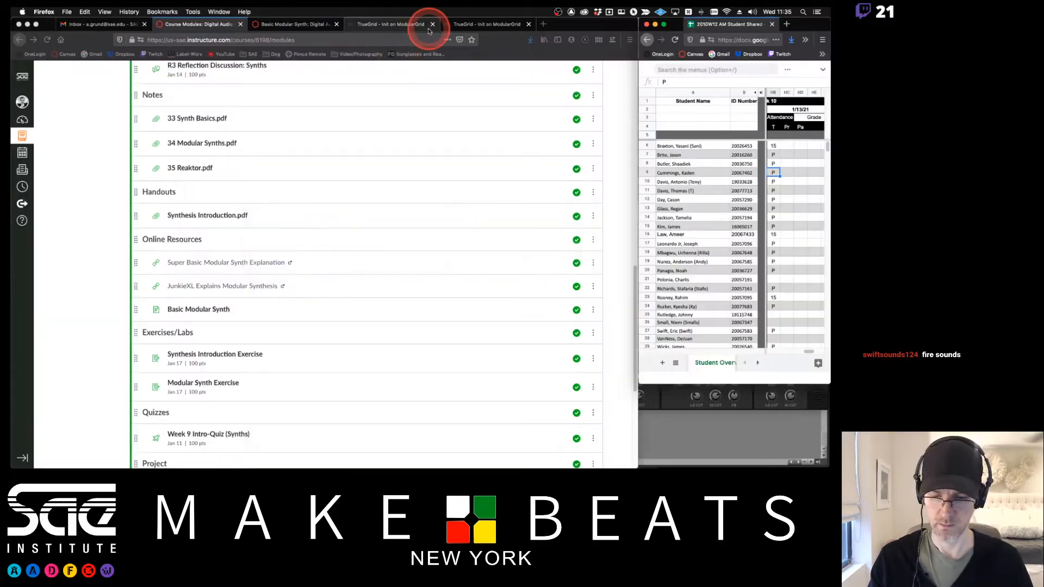
- Close the extra ModularGrid tabs and open a new browser tab
{"action": "key", "text": "super+t"}
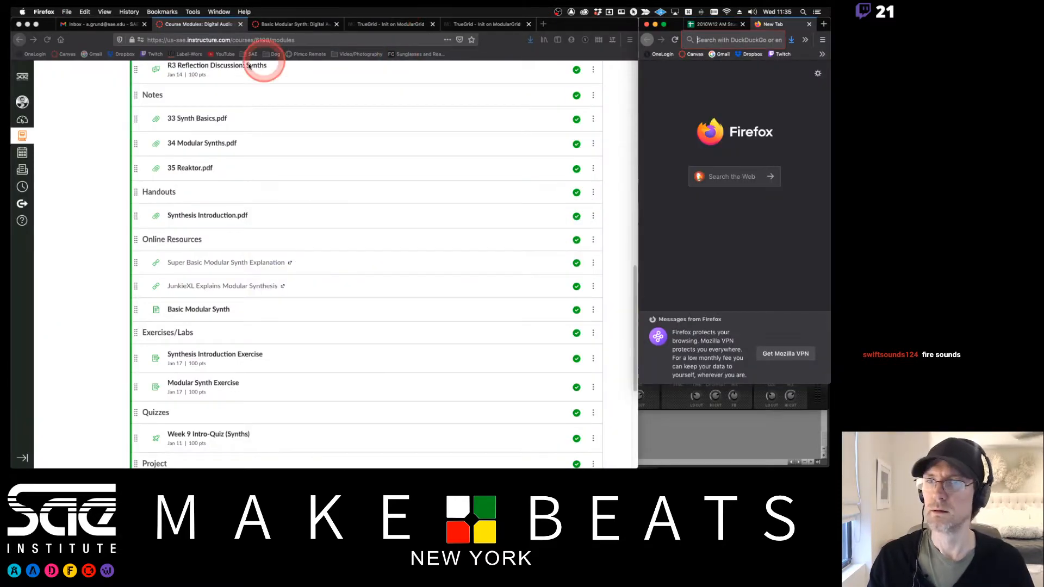
{"action": "left_click", "coordinate": [809, 24]}
{"action": "left_click", "coordinate": [556, 24]}
{"action": "left_click", "coordinate": [474, 25]}
{"action": "key", "text": "super+w"}
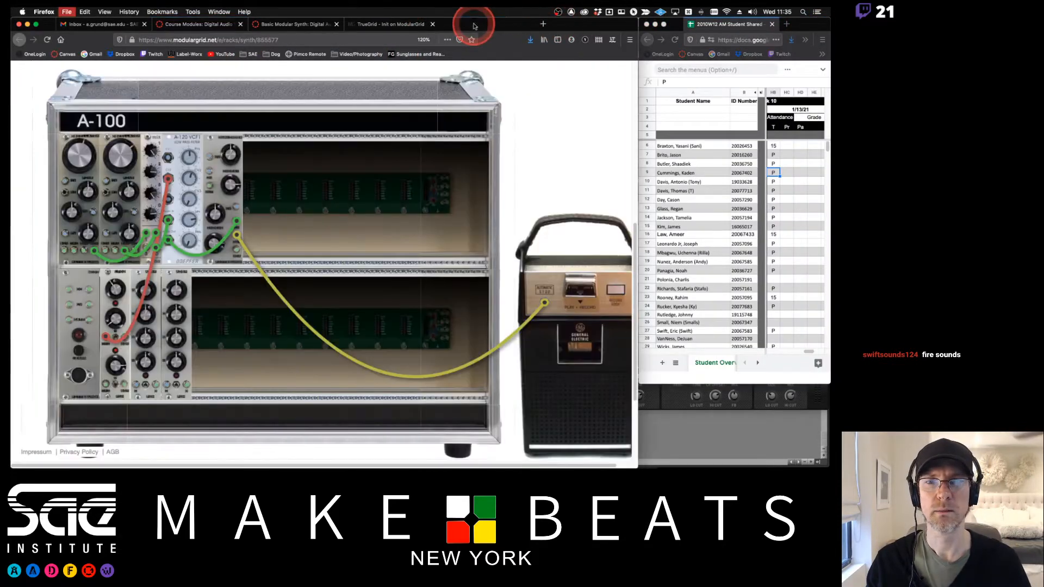
{"action": "key", "text": "super+w"}
{"action": "key", "text": "super+t"}
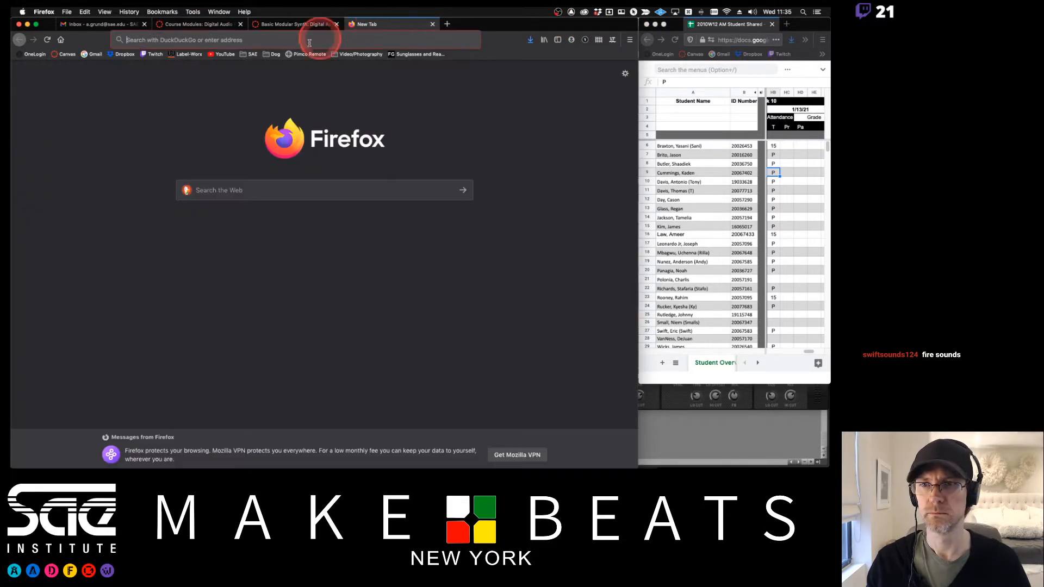
- Search the web for komplete start and open the Native Instruments Komplete Start page
{"action": "left_click", "coordinate": [291, 40]}
{"action": "type", "text": "komp"}
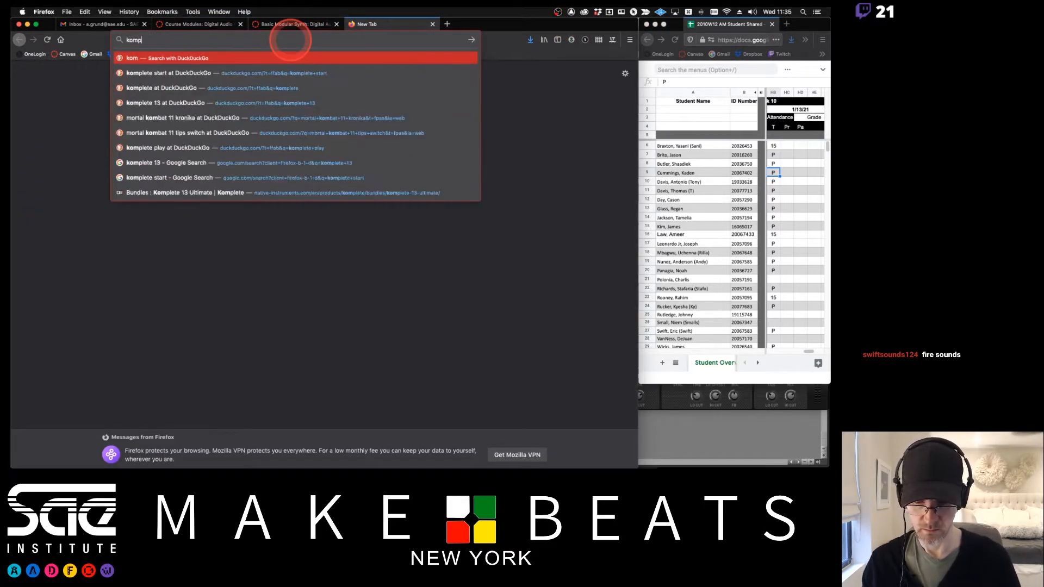
{"action": "type", "text": "lete start"}
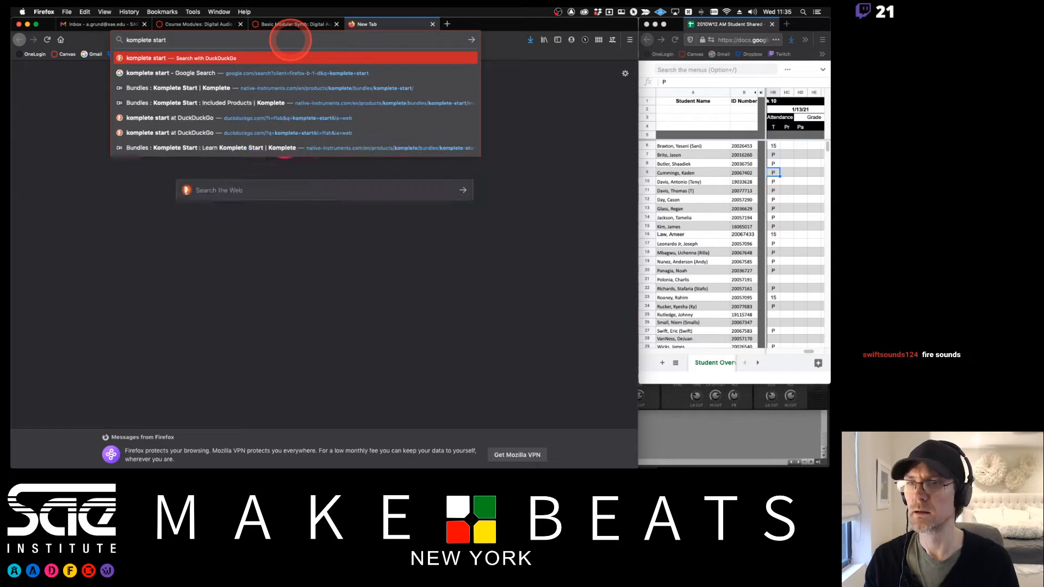
{"action": "key", "text": "Return"}
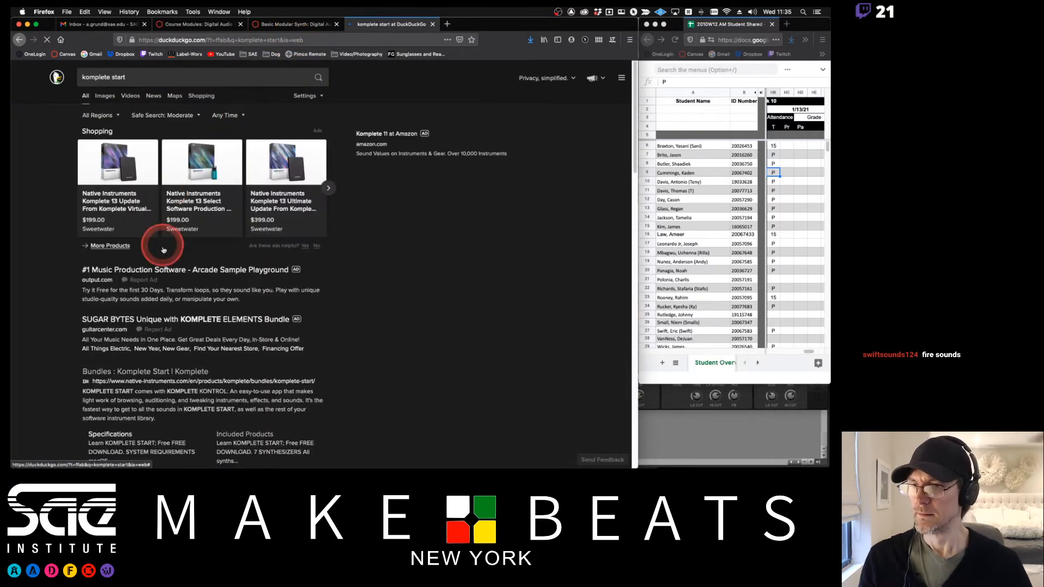
{"action": "left_click", "coordinate": [156, 372]}
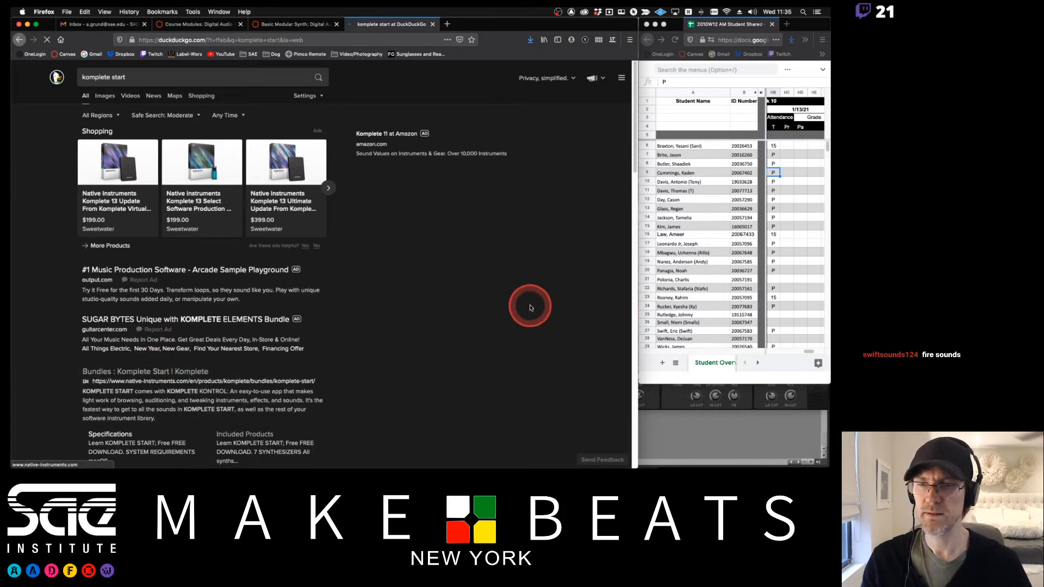
{"action": "scroll", "coordinate": [559, 282], "scroll_direction": "down", "scroll_amount": 5}
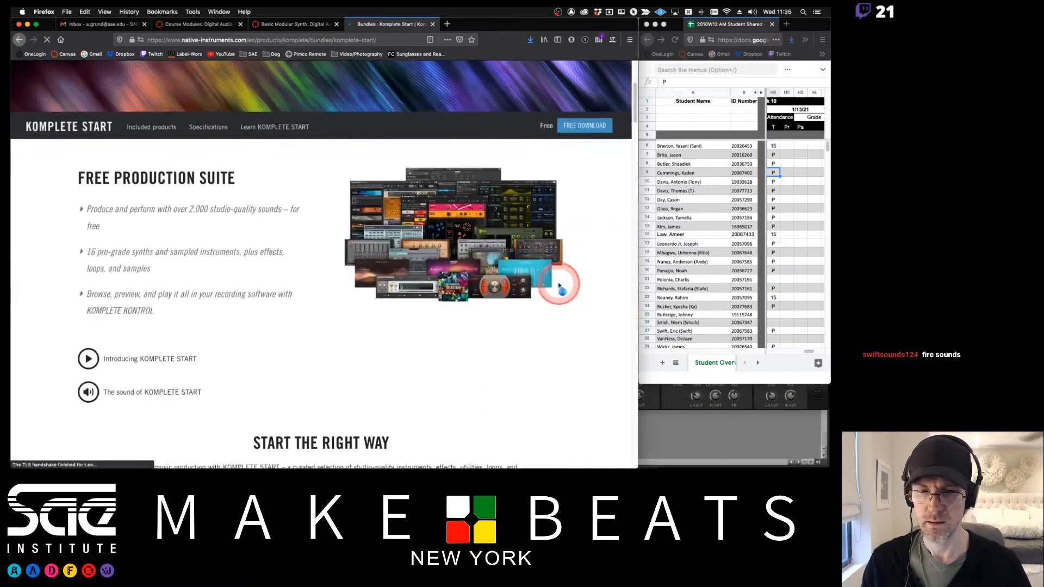
{"action": "scroll", "coordinate": [559, 285], "scroll_direction": "down", "scroll_amount": 12}
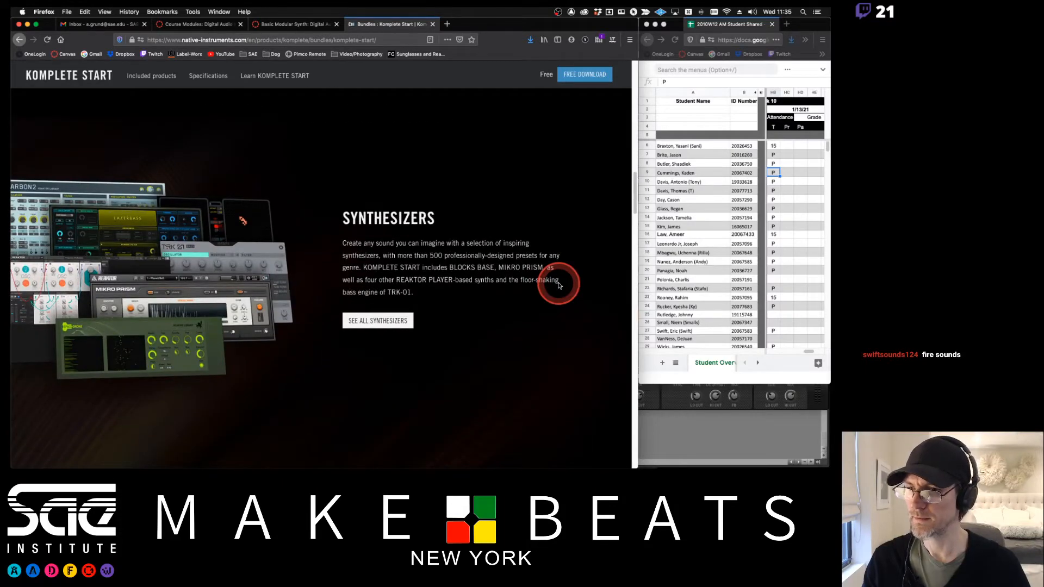
- Open the full list of Komplete Start synthesizers and scroll through the included instruments
{"action": "left_click", "coordinate": [382, 321]}
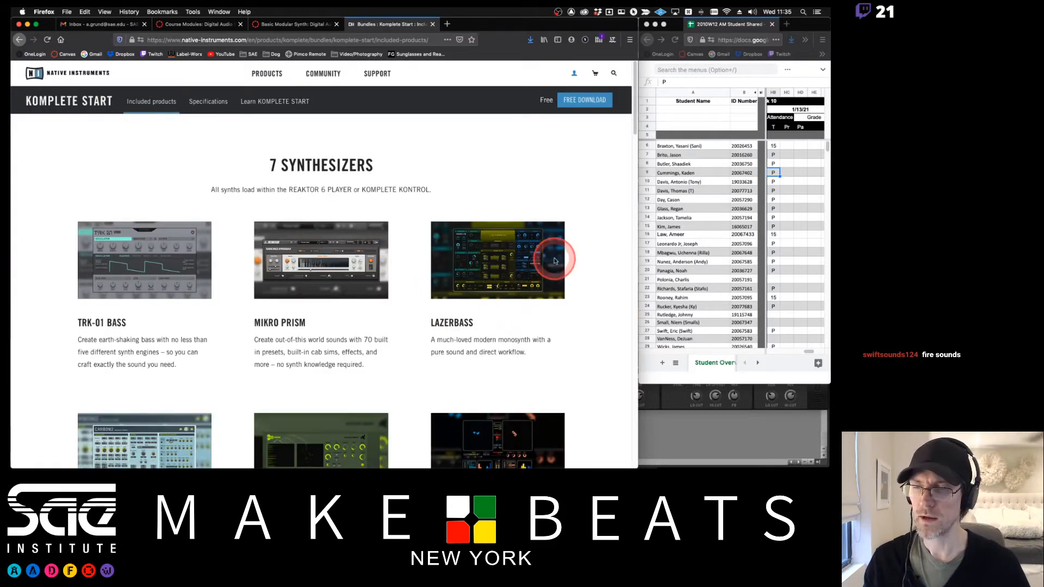
{"action": "scroll", "coordinate": [555, 261], "scroll_direction": "down", "scroll_amount": 3}
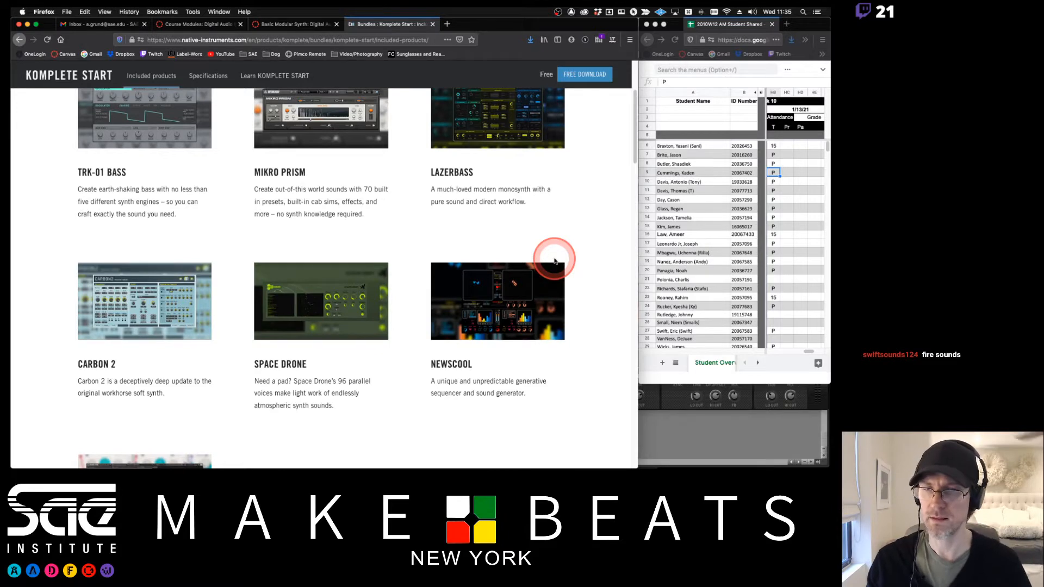
- Switch back to Pro Tools and load the Lazerbass ensemble from Reaktor Factory Selection R2, declining to save Prism changes
{"action": "key", "text": "super+Tab"}
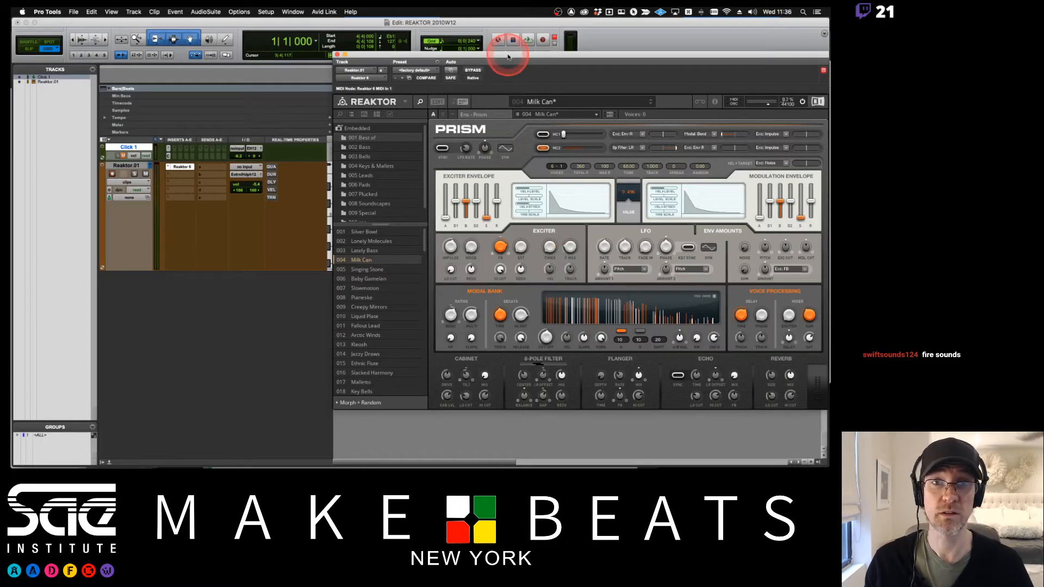
{"action": "left_click_drag", "start_coordinate": [505, 54], "coordinate": [374, 49]}
{"action": "left_click", "coordinate": [226, 109]}
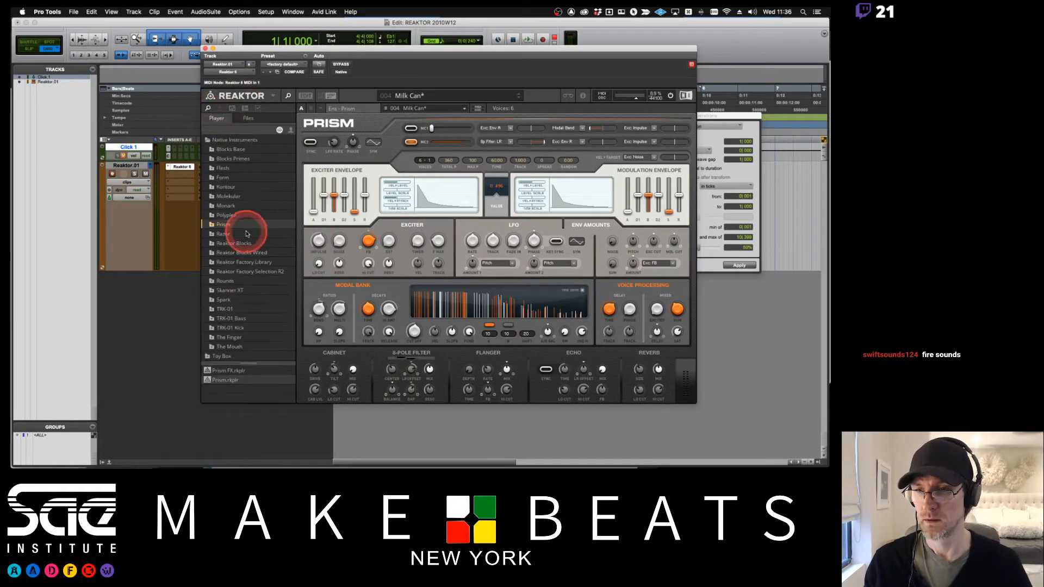
{"action": "left_click", "coordinate": [237, 272]}
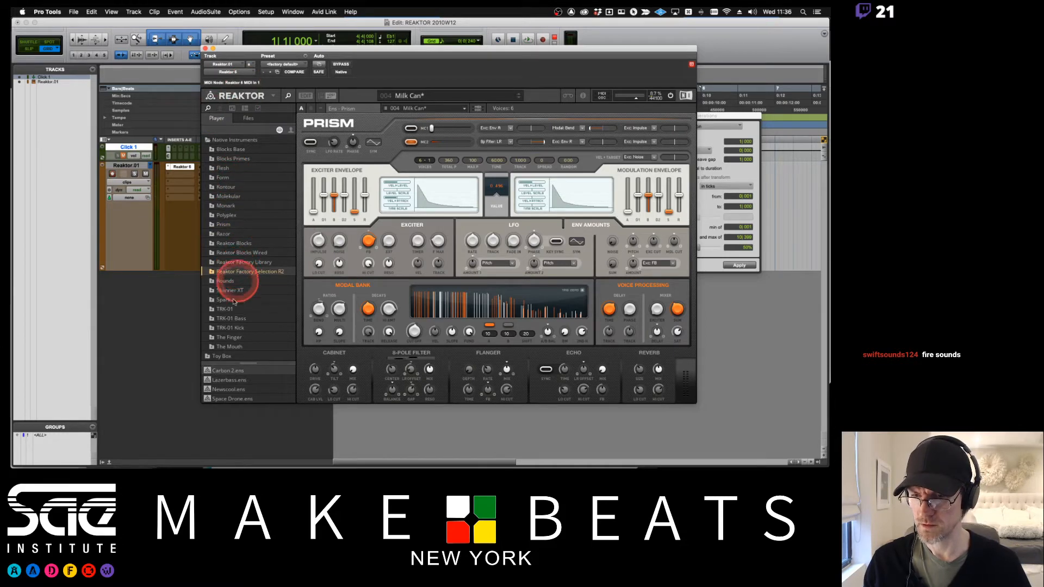
{"action": "double_click", "coordinate": [228, 384]}
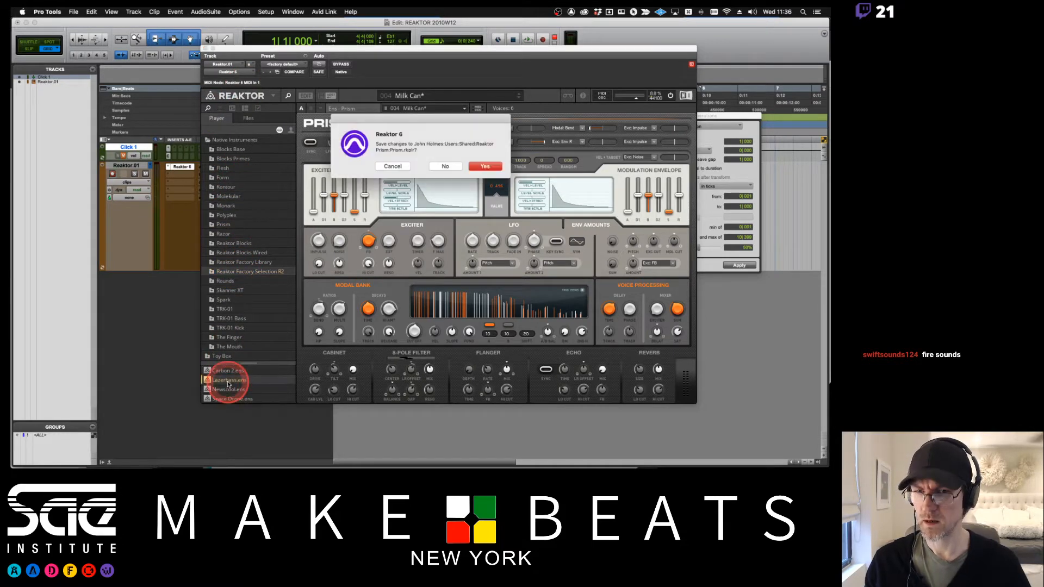
{"action": "left_click", "coordinate": [444, 167]}
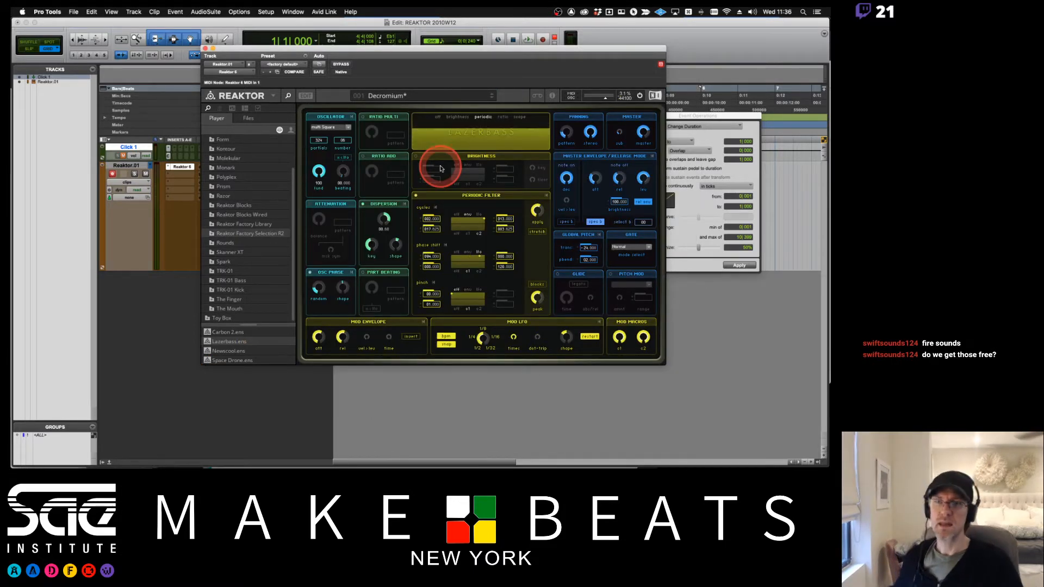
- Open Lazerbass's embedded Basses & Leads snapshots and audition Decromium, Slime Bass, PreSize Wobble and Eraser-Bass
{"action": "left_click", "coordinate": [220, 109]}
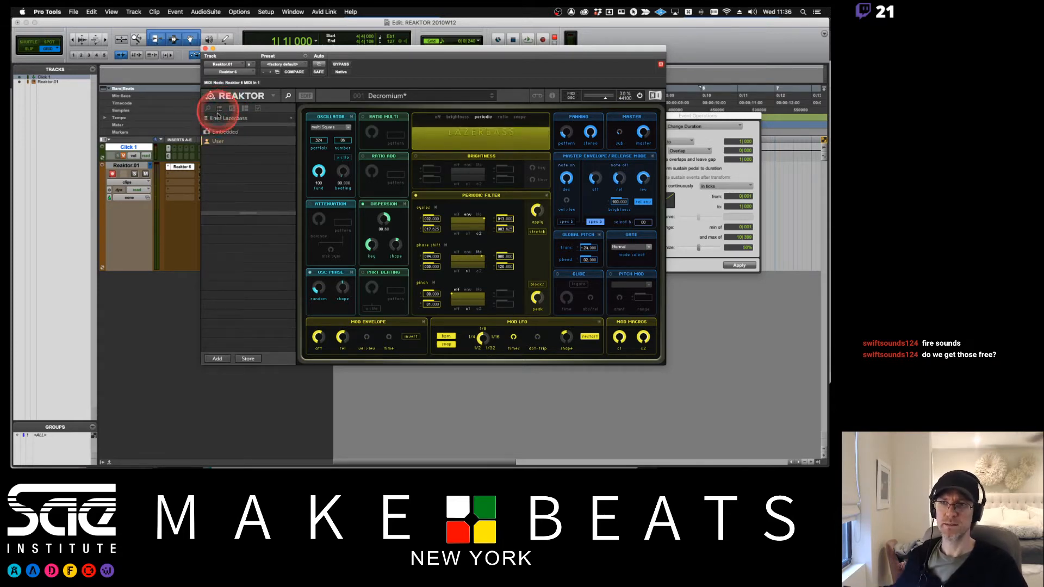
{"action": "left_click", "coordinate": [217, 128]}
{"action": "left_click", "coordinate": [210, 133]}
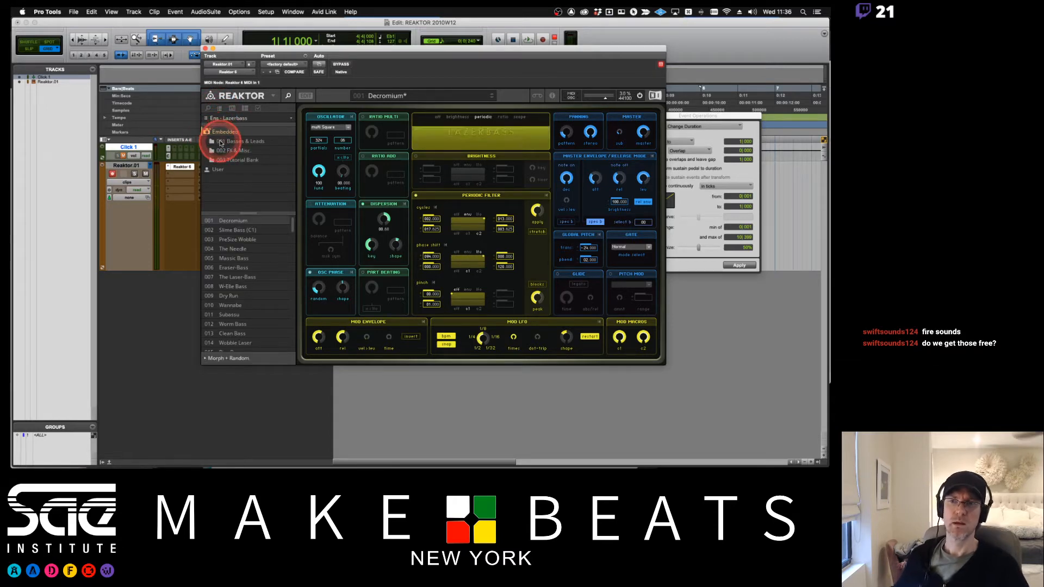
{"action": "left_click", "coordinate": [221, 143]}
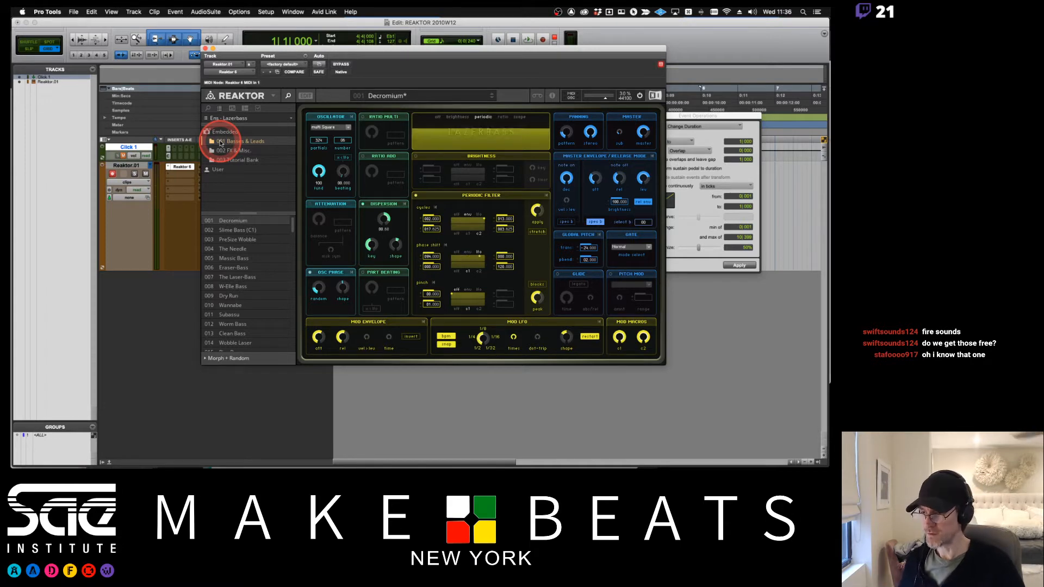
{"action": "left_click", "coordinate": [228, 222]}
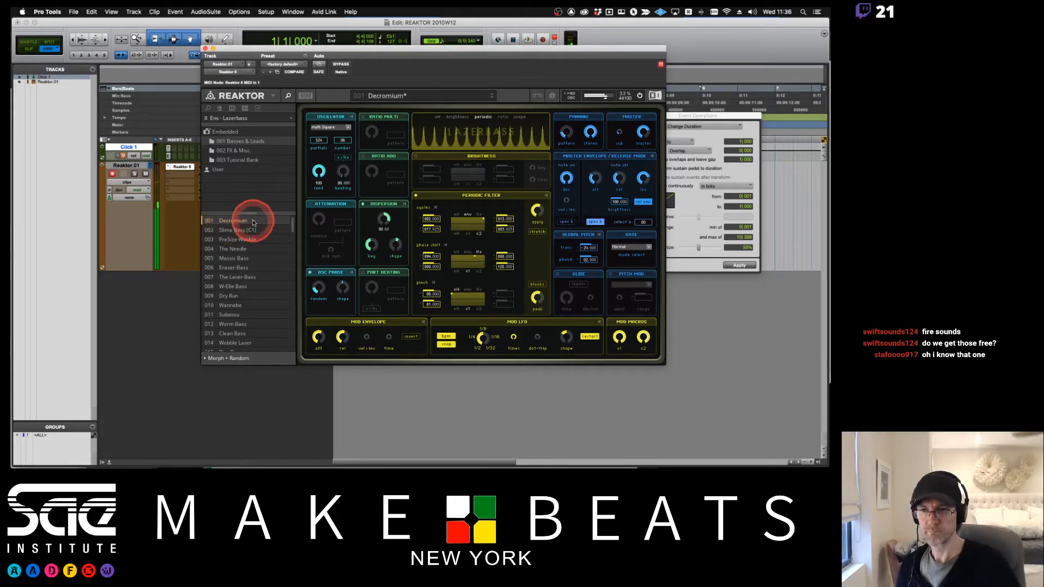
{"action": "left_click", "coordinate": [245, 231]}
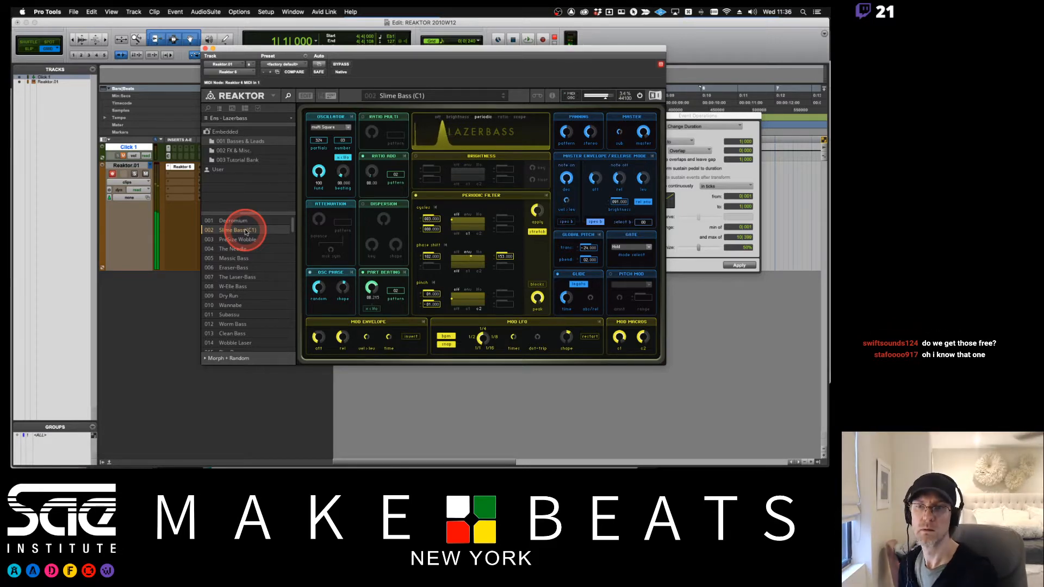
{"action": "left_click", "coordinate": [242, 240]}
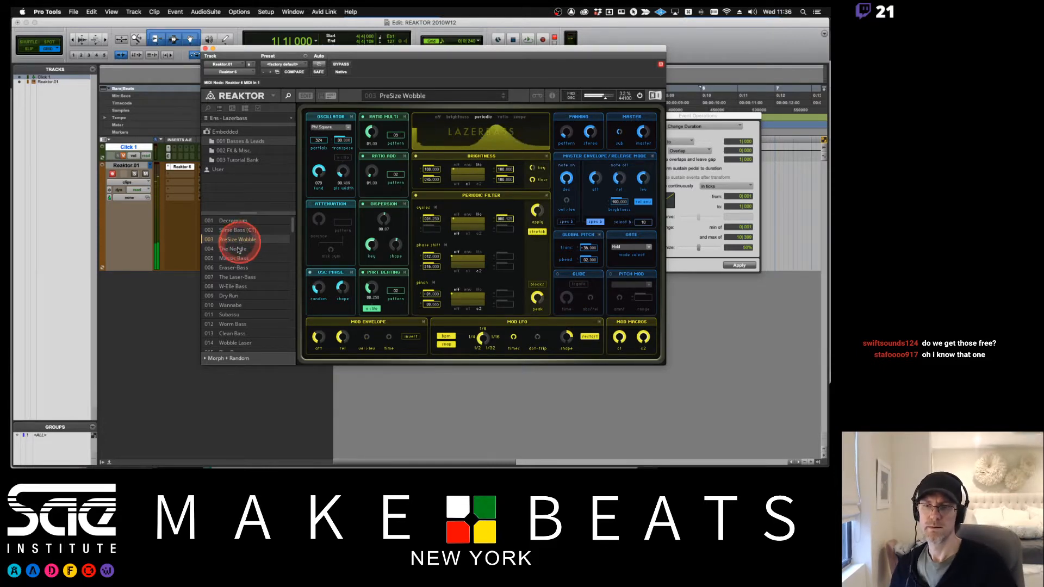
{"action": "left_click", "coordinate": [236, 268]}
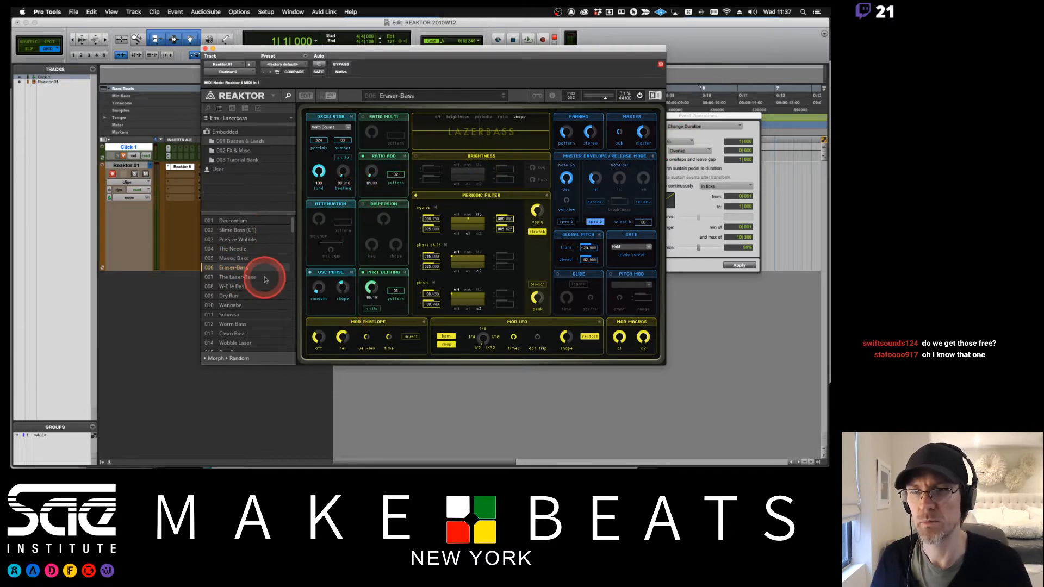
- Browse the FX & Misc and Tutorial Bank snapshot folders, then return to the ensemble browser
{"action": "left_click", "coordinate": [234, 151]}
{"action": "left_click", "coordinate": [231, 160]}
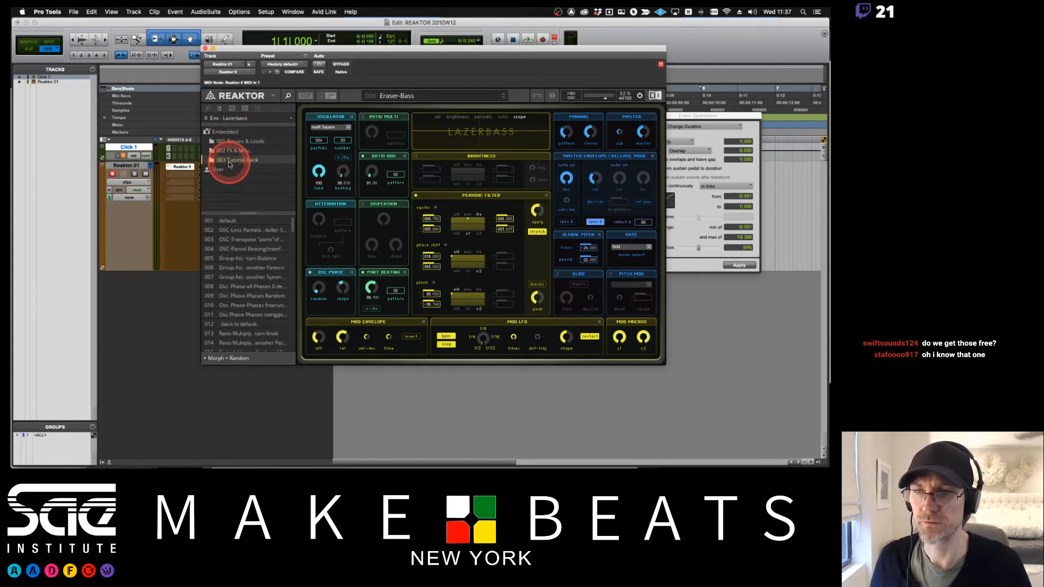
{"action": "left_click", "coordinate": [209, 132]}
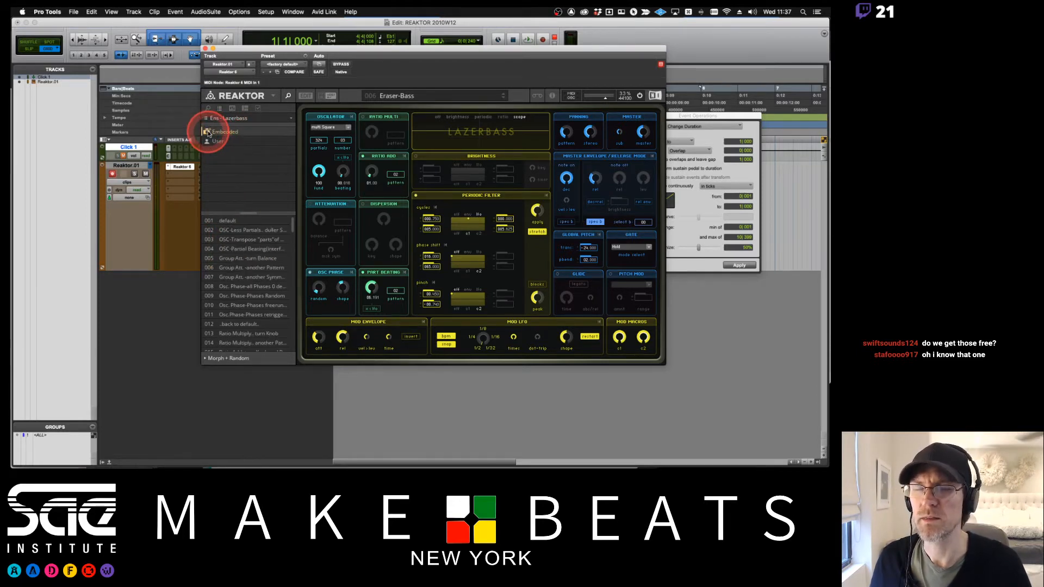
{"action": "left_click", "coordinate": [208, 108]}
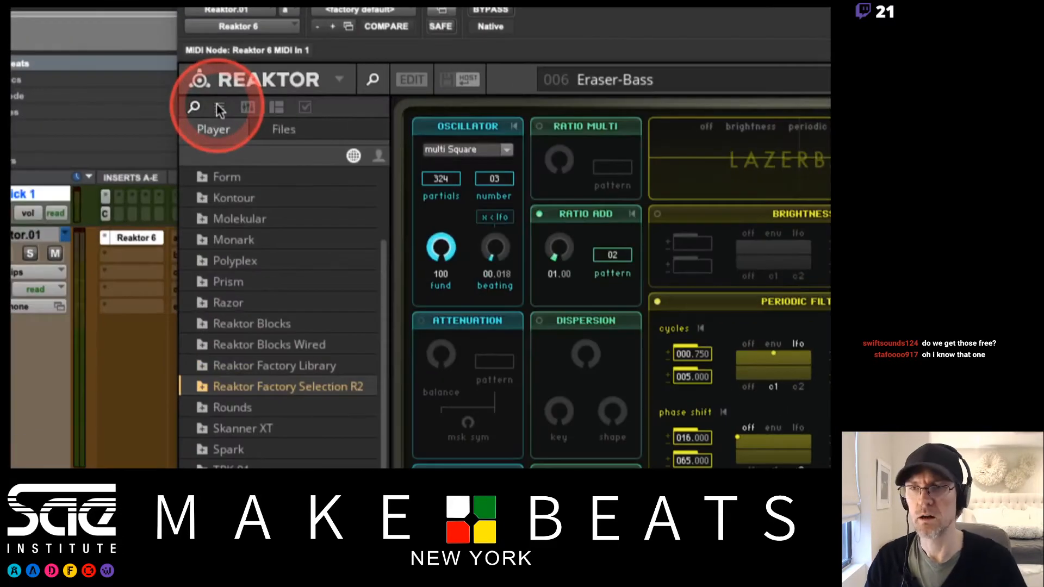
{"action": "left_click", "coordinate": [219, 108]}
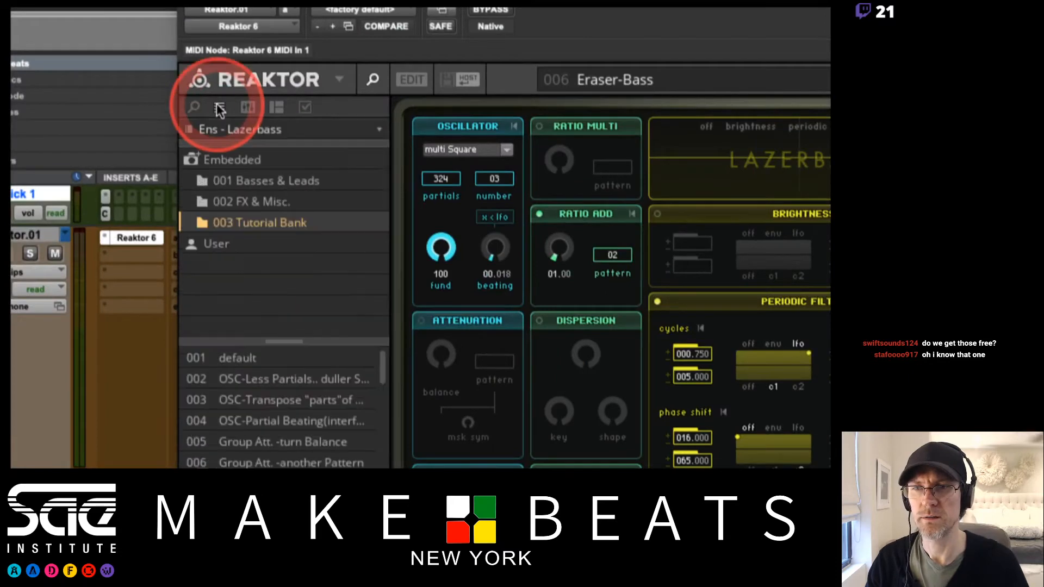
{"action": "left_click", "coordinate": [191, 158]}
{"action": "left_click", "coordinate": [197, 159]}
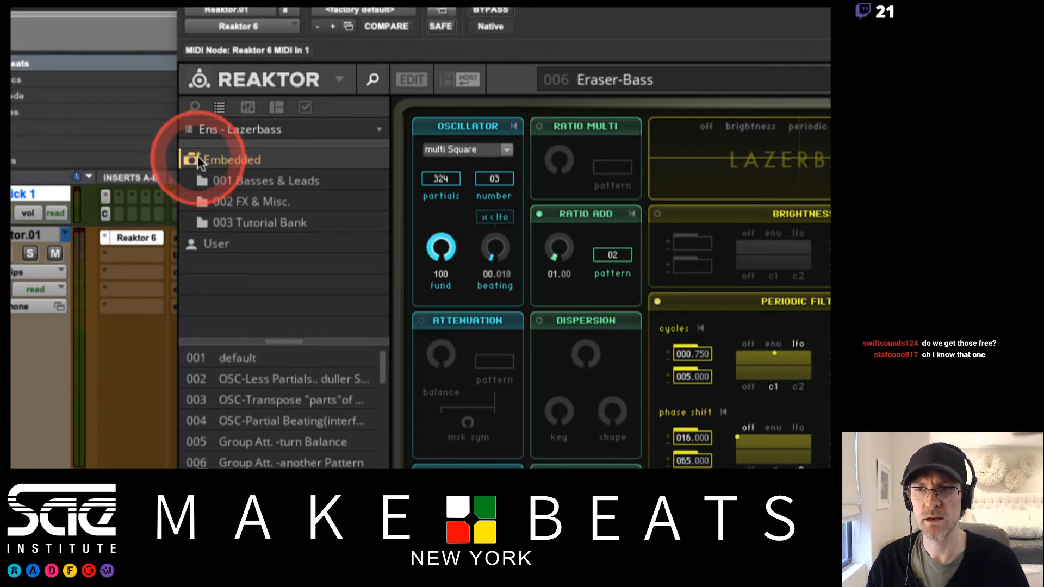
{"action": "left_click", "coordinate": [228, 185]}
{"action": "left_click", "coordinate": [228, 202]}
{"action": "left_click", "coordinate": [227, 220]}
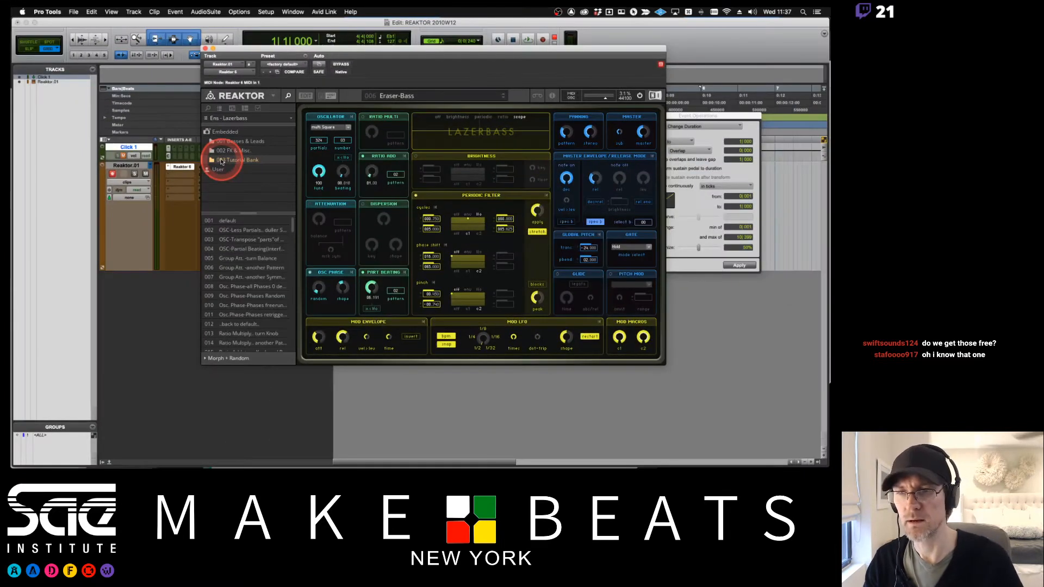
{"action": "left_click", "coordinate": [209, 108]}
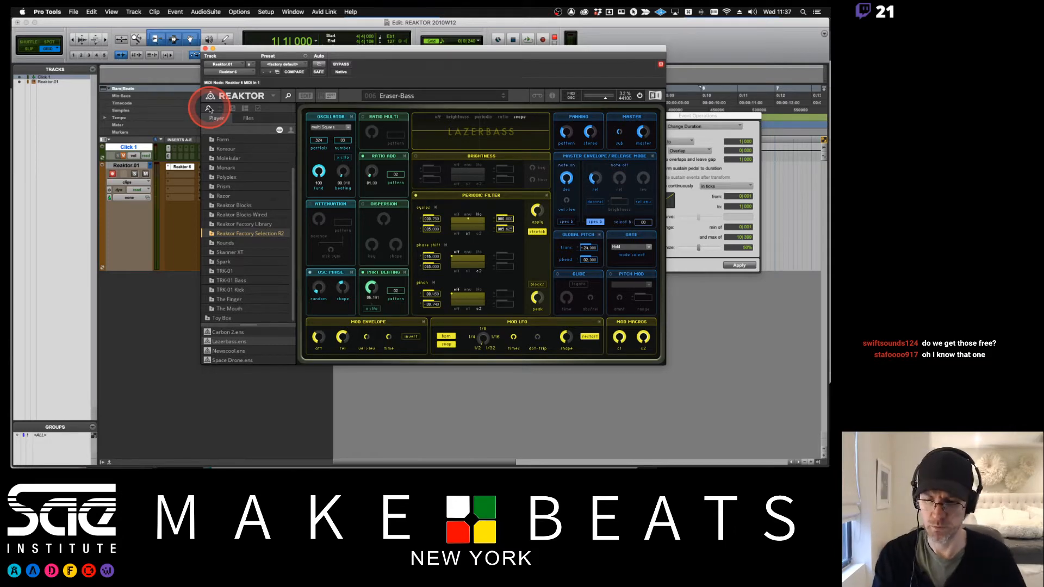
- Load the Carbon 2 ensemble from the Reaktor browser without saving the Lazerbass changes
{"action": "key", "text": "super+Tab"}
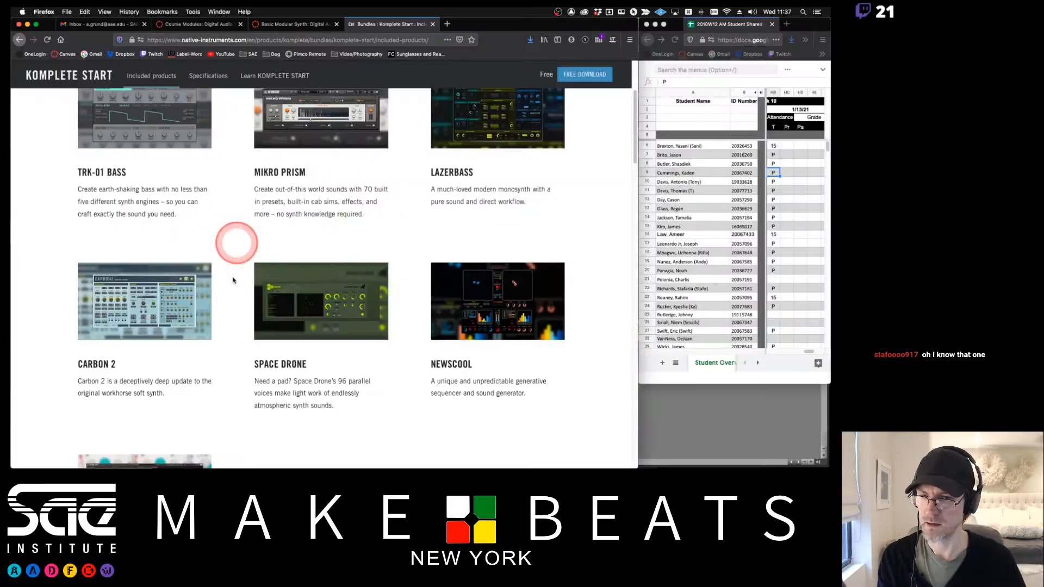
{"action": "key", "text": "super+Tab"}
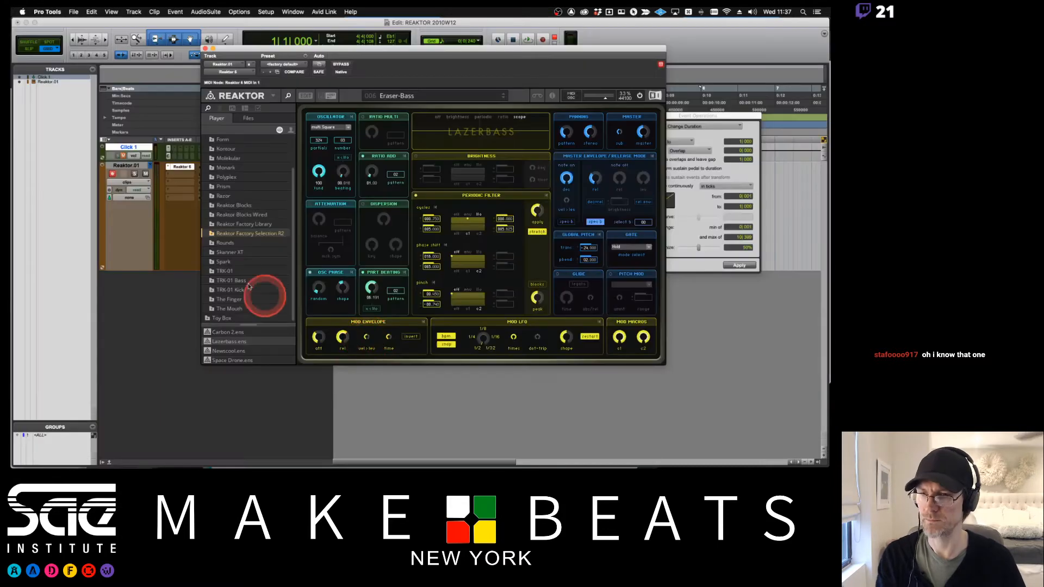
{"action": "double_click", "coordinate": [222, 331]}
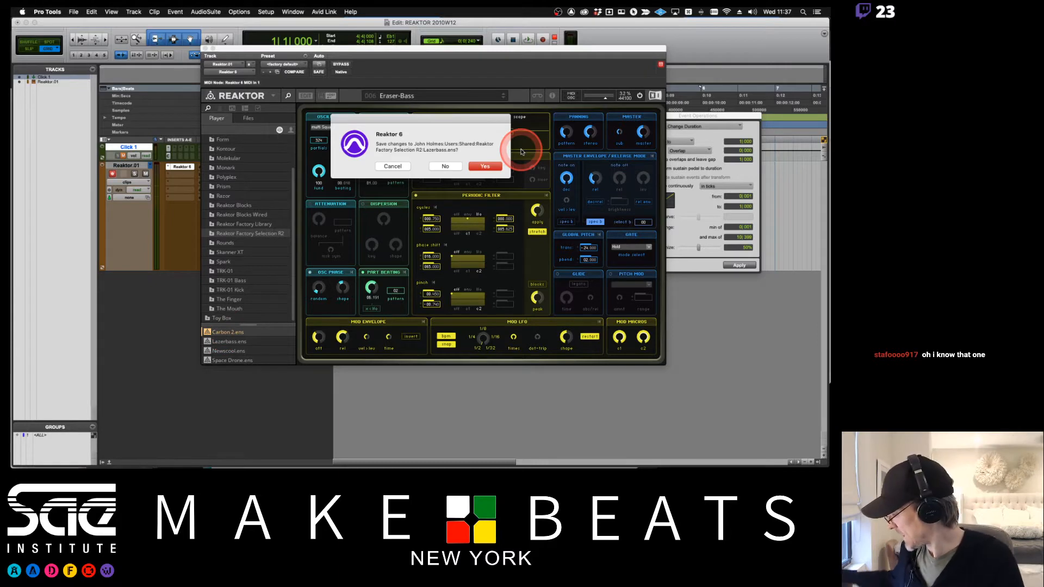
{"action": "left_click", "coordinate": [440, 166]}
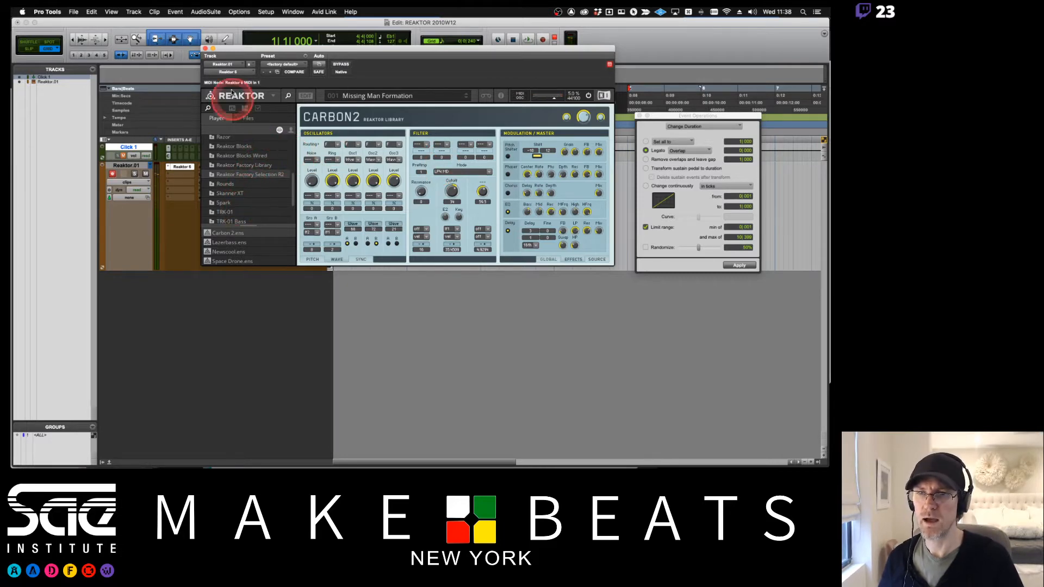
- Open Carbon 2's embedded snapshots and step from Sonntagsgeraeusch down through the list to Suriya
{"action": "left_click", "coordinate": [221, 109]}
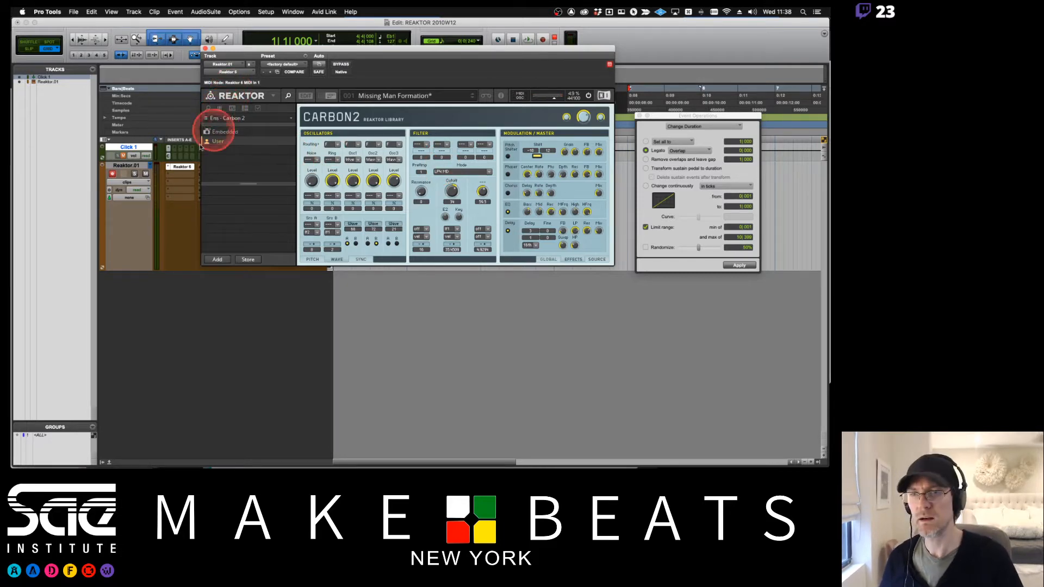
{"action": "left_click", "coordinate": [219, 133]}
{"action": "left_click", "coordinate": [241, 201]}
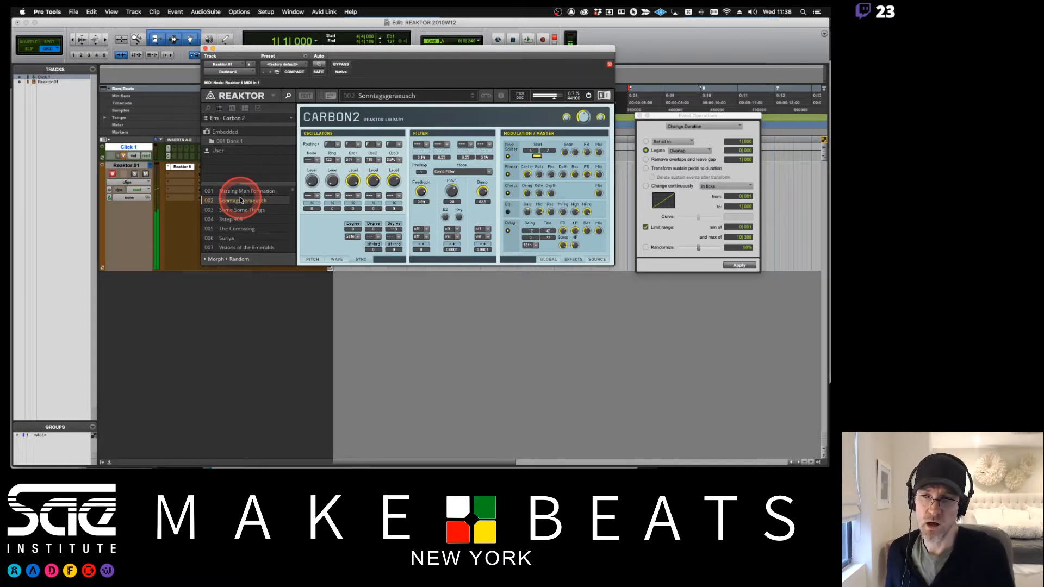
{"action": "key", "text": "Down"}
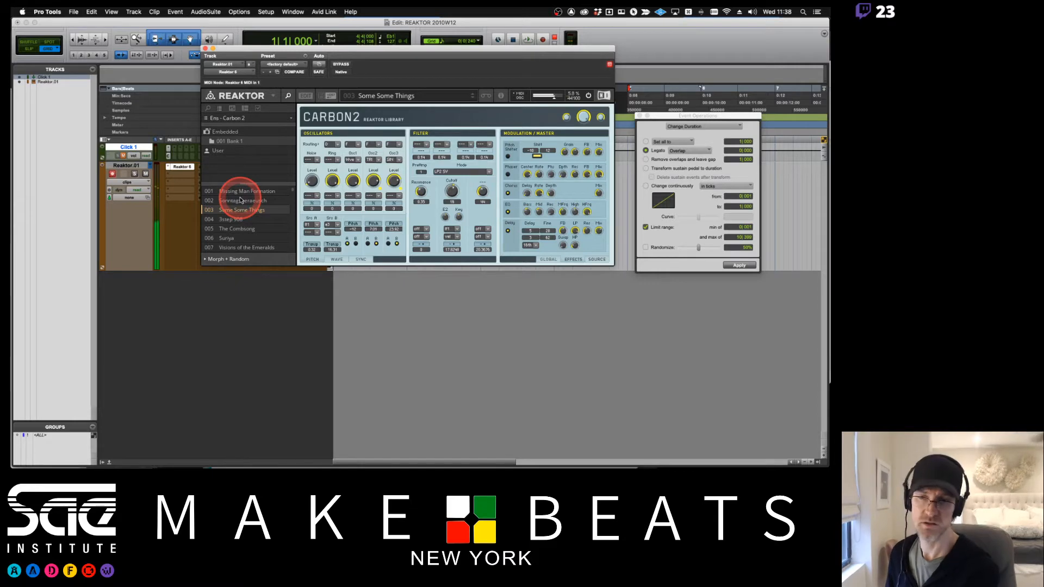
{"action": "key", "text": "Down"}
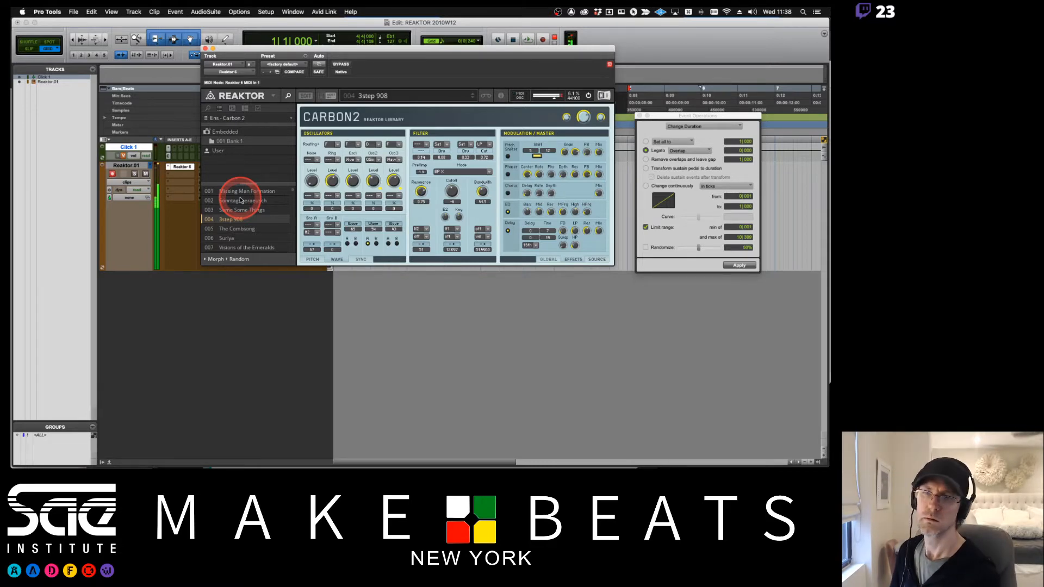
{"action": "key", "text": "Down"}
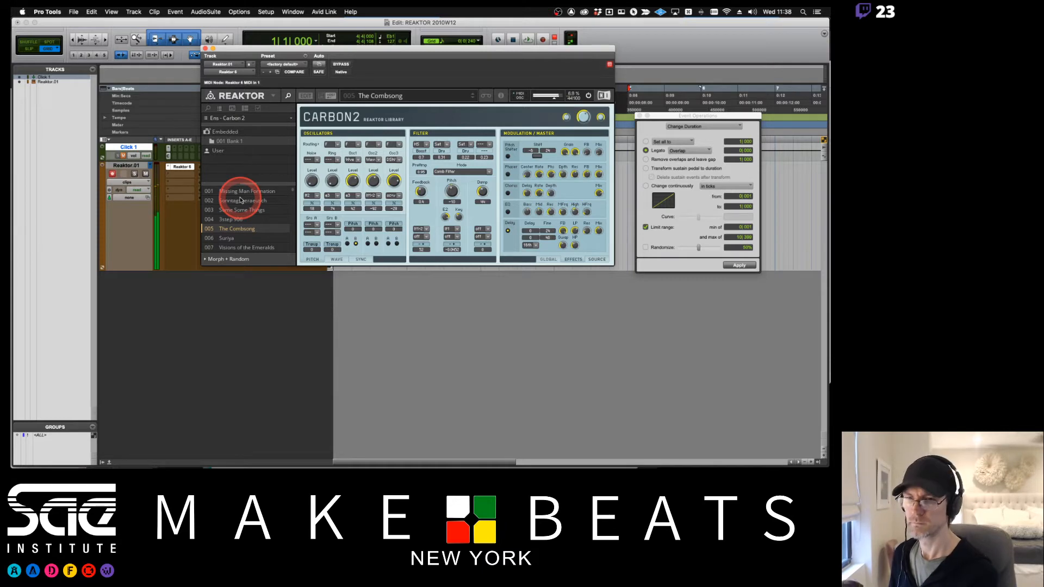
{"action": "key", "text": "Down"}
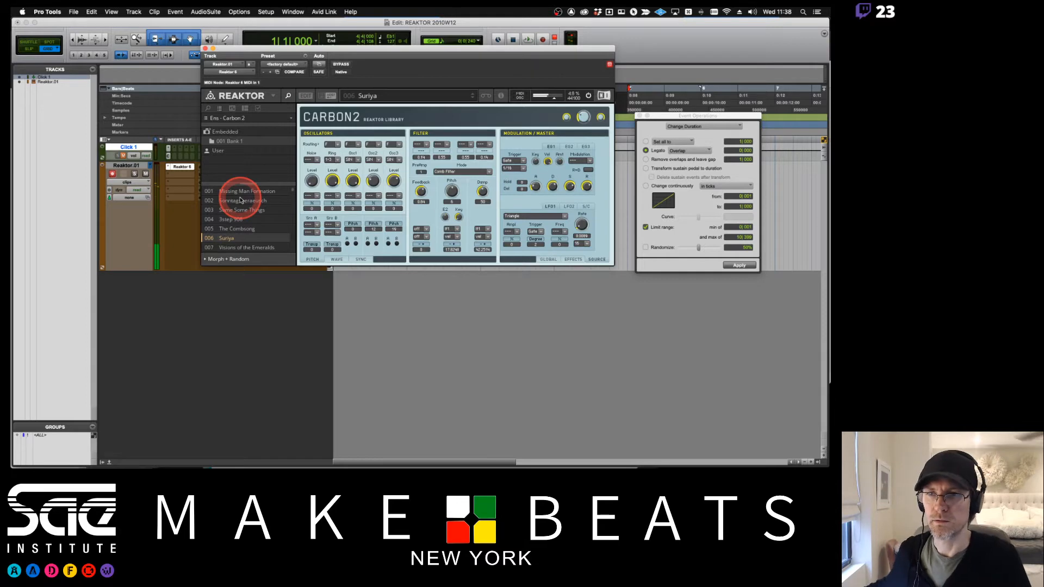
- Review the remaining Komplete Start synths in Firefox, then return to Reaktor's ensemble browser in Pro Tools
{"action": "key", "text": "super+Tab"}
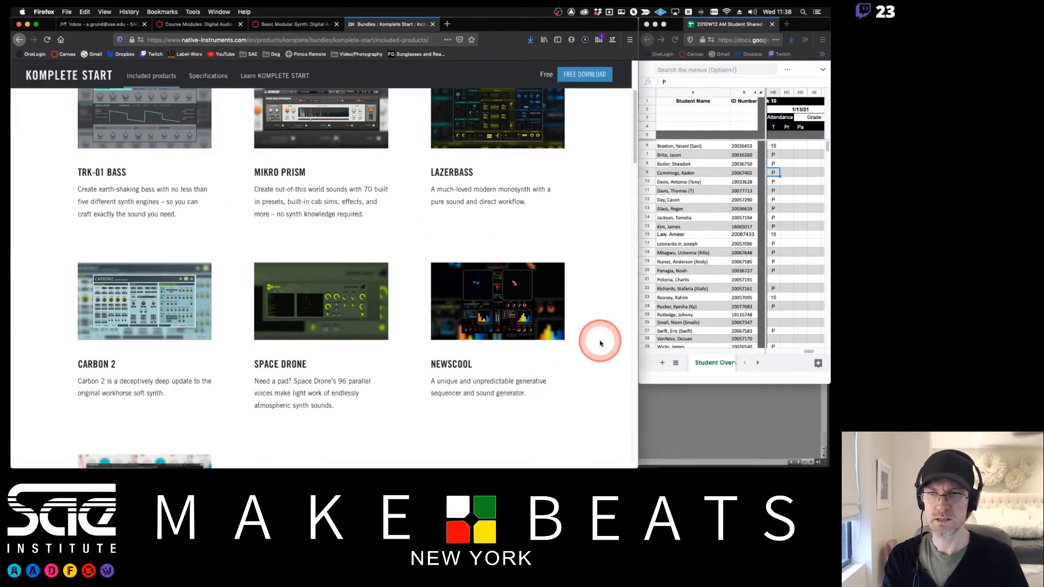
{"action": "scroll", "coordinate": [599, 338], "scroll_direction": "down", "scroll_amount": 3}
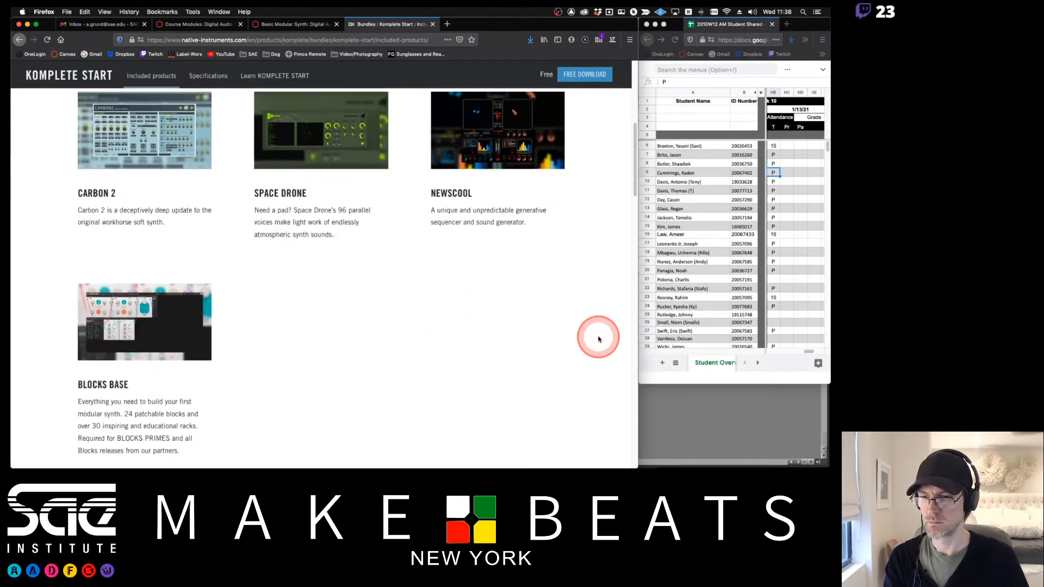
{"action": "scroll", "coordinate": [598, 338], "scroll_direction": "up", "scroll_amount": 3}
{"action": "key", "text": "super+Tab"}
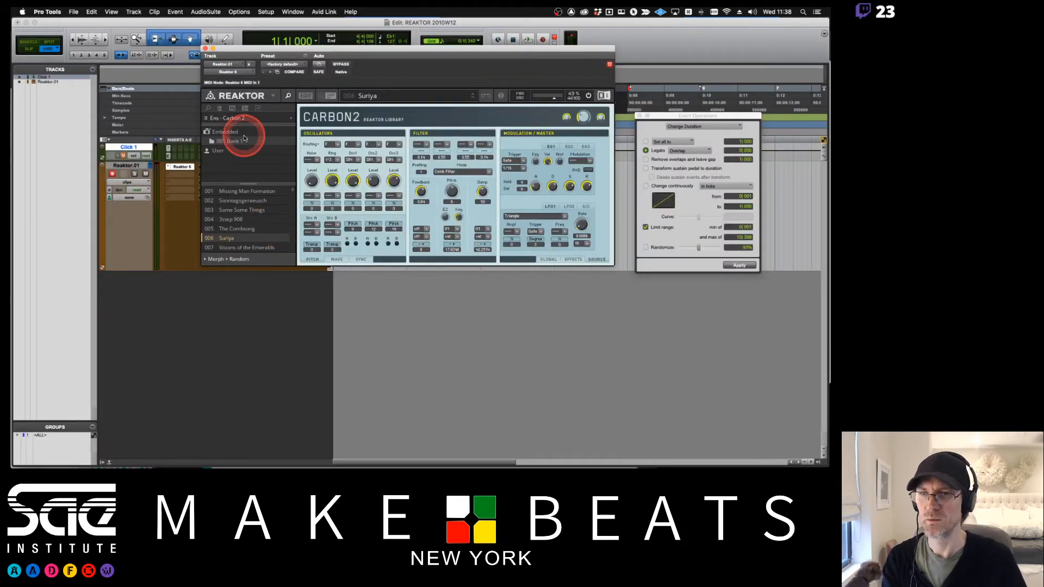
{"action": "left_click", "coordinate": [206, 108]}
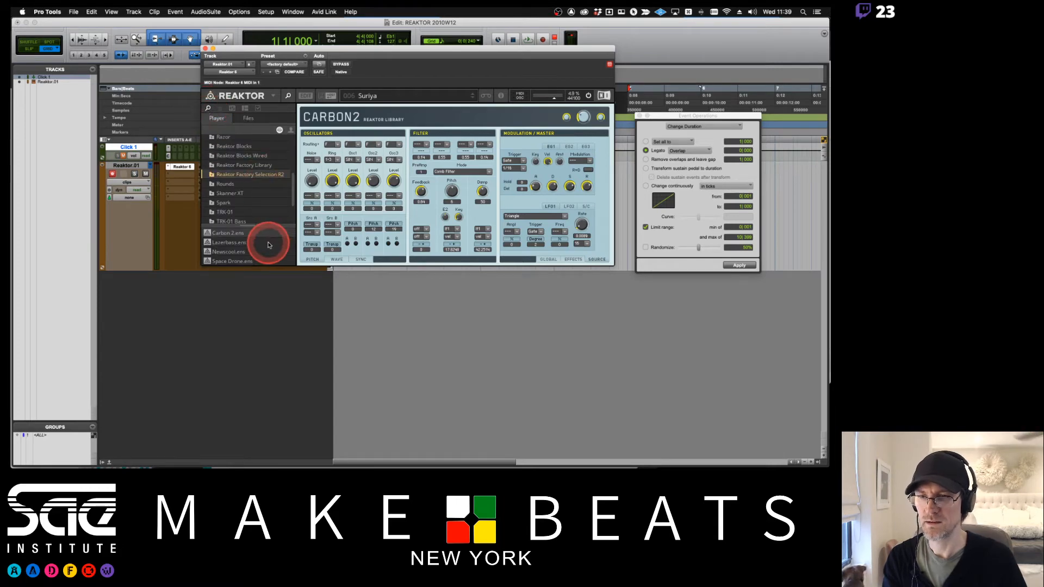
- Load the Space Drone ensemble without saving the Carbon 2 changes and start playback to audition it
{"action": "double_click", "coordinate": [233, 260]}
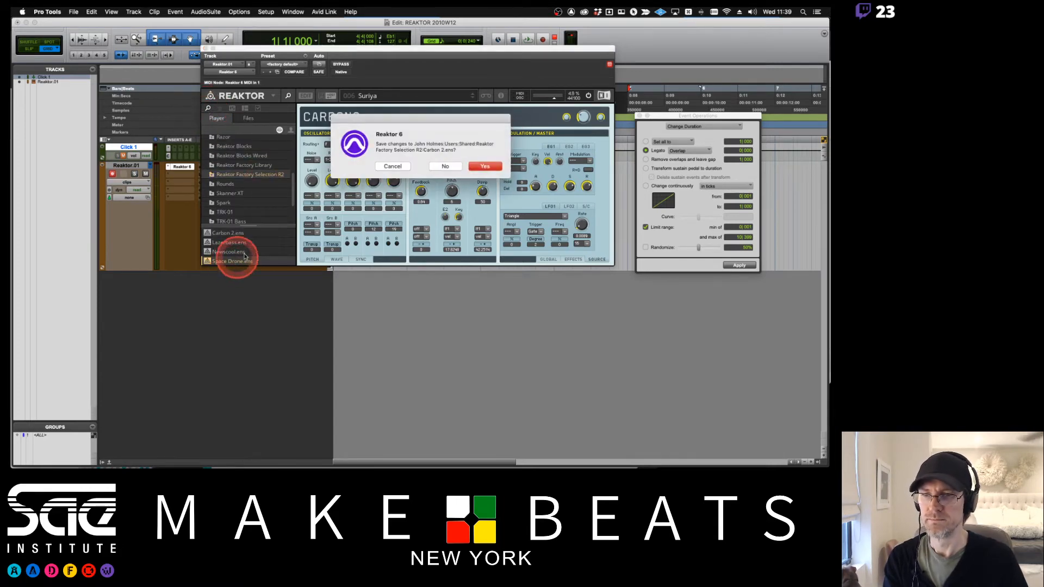
{"action": "left_click", "coordinate": [446, 167]}
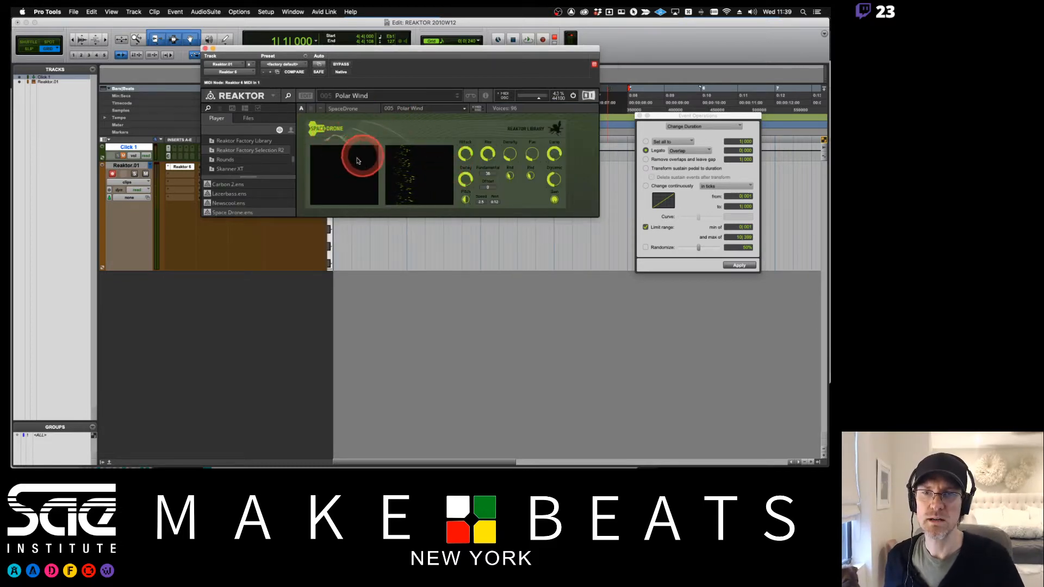
{"action": "key", "text": "space"}
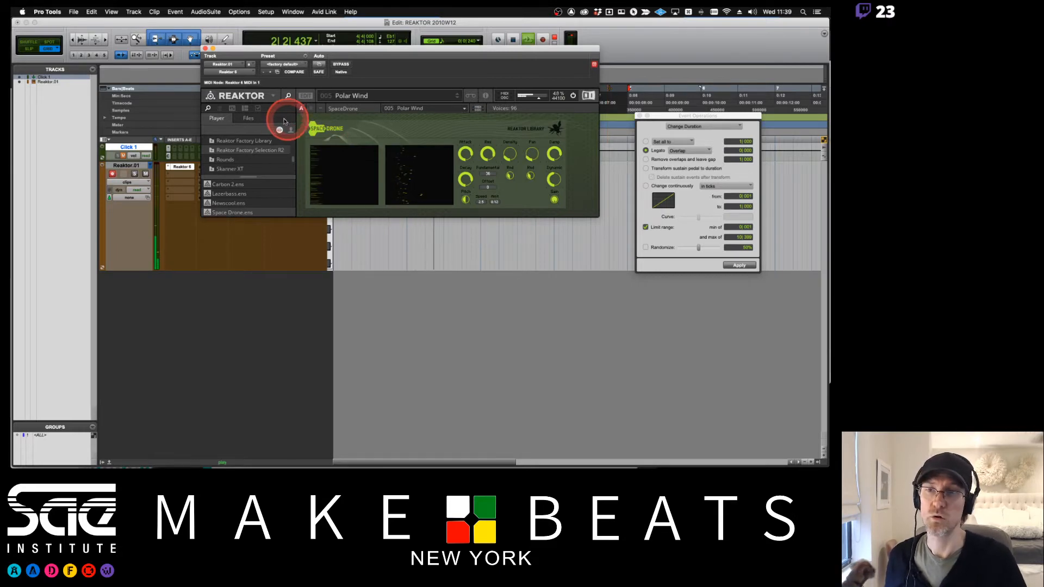
- Open Space Drone's embedded snapshot bank and select the Polter Geister snapshot
{"action": "left_click", "coordinate": [220, 108]}
{"action": "left_click", "coordinate": [216, 134]}
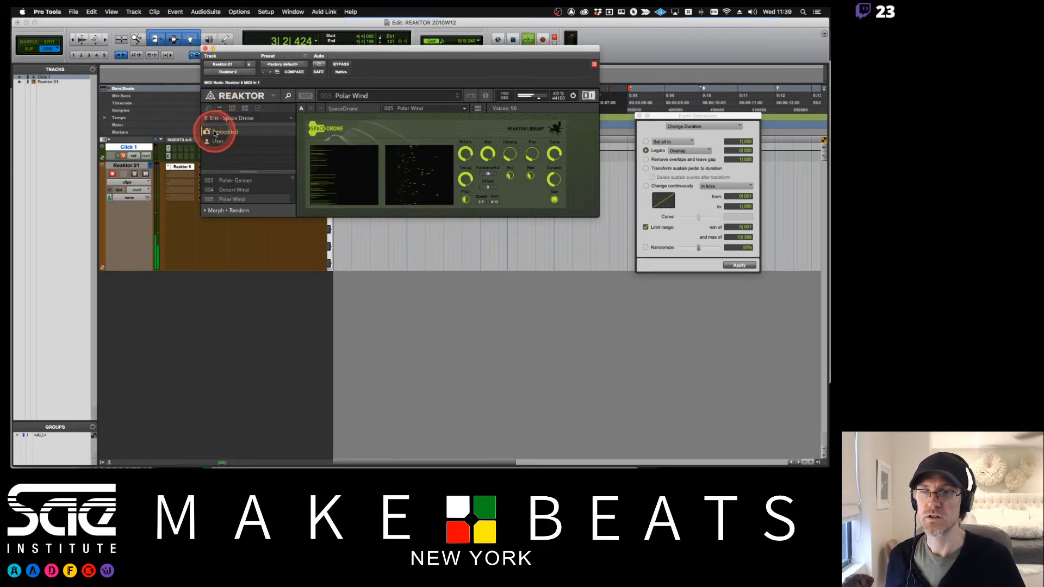
{"action": "left_click", "coordinate": [222, 141]}
{"action": "left_click", "coordinate": [238, 181]}
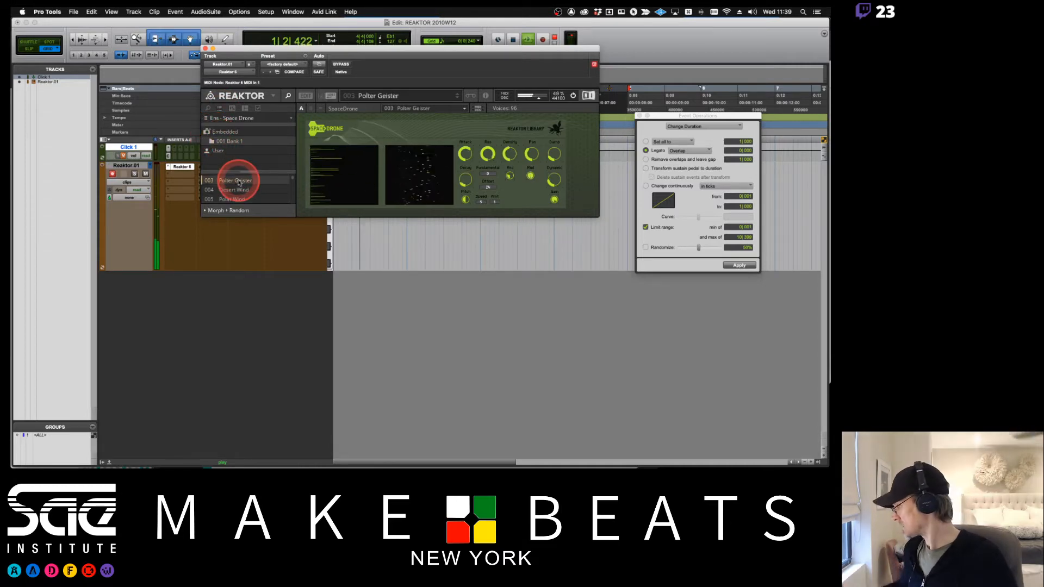
- Audition the Sub Wind, Cave and Polter Geister snapshots in the embedded bank
{"action": "scroll", "coordinate": [238, 182], "scroll_direction": "up", "scroll_amount": 2}
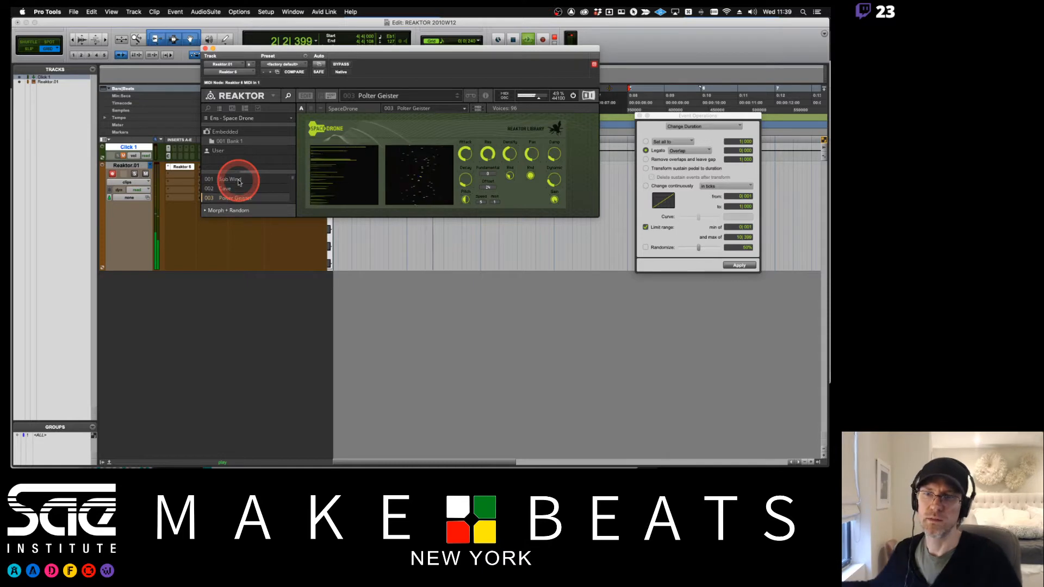
{"action": "left_click", "coordinate": [238, 179]}
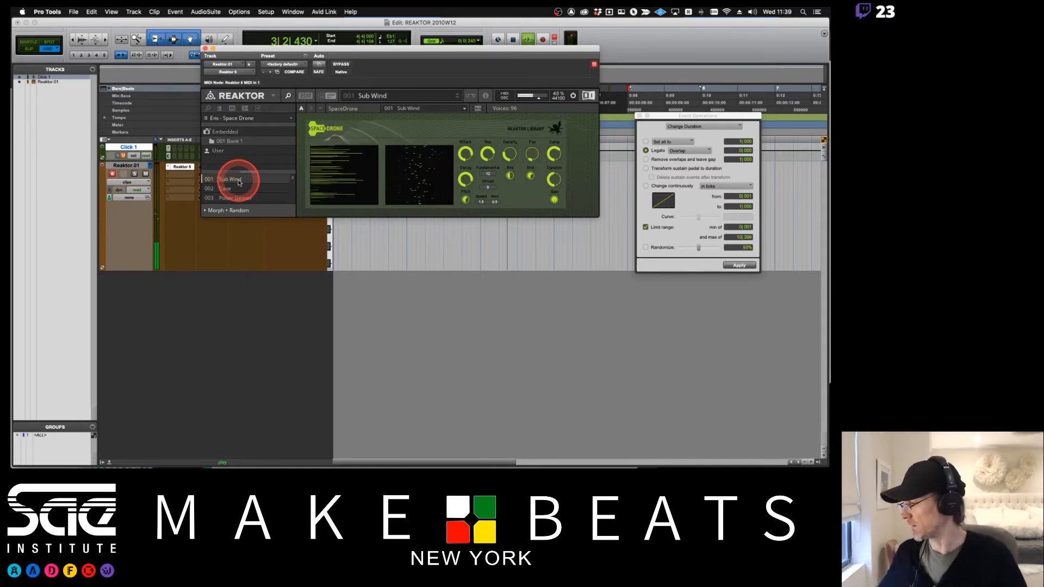
{"action": "left_click", "coordinate": [223, 189]}
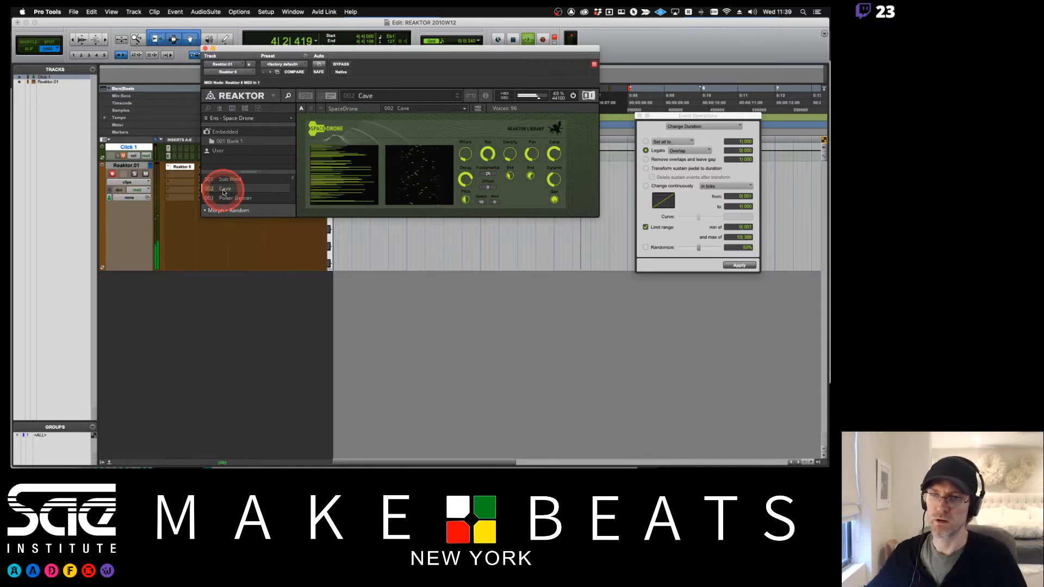
{"action": "left_click", "coordinate": [263, 197]}
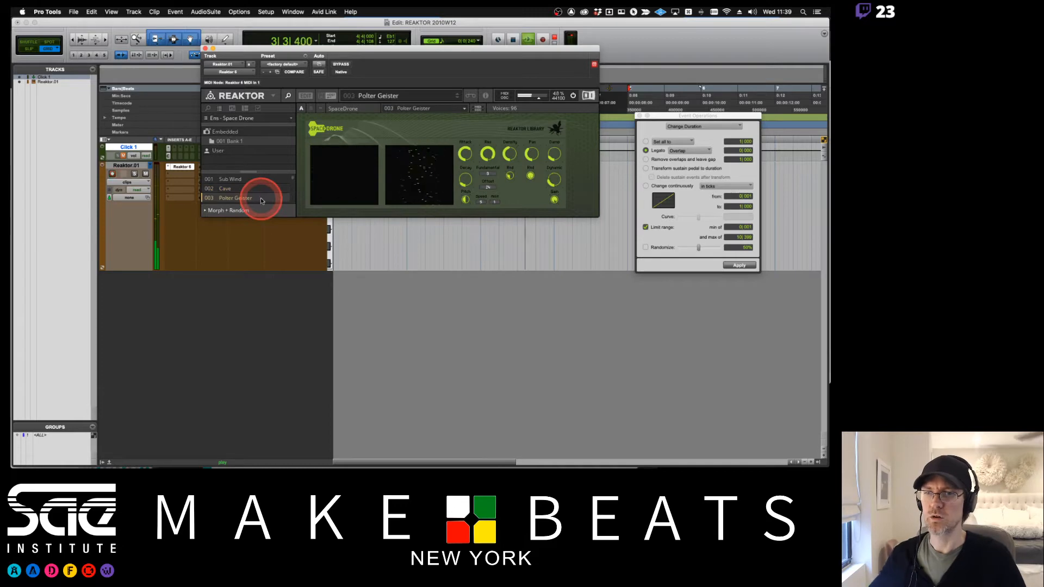
- Select the Birds snapshot from the snapshot menu and the Surf snapshot further down the list
{"action": "left_click", "coordinate": [376, 97]}
{"action": "left_click", "coordinate": [385, 150]}
{"action": "left_click", "coordinate": [239, 177]}
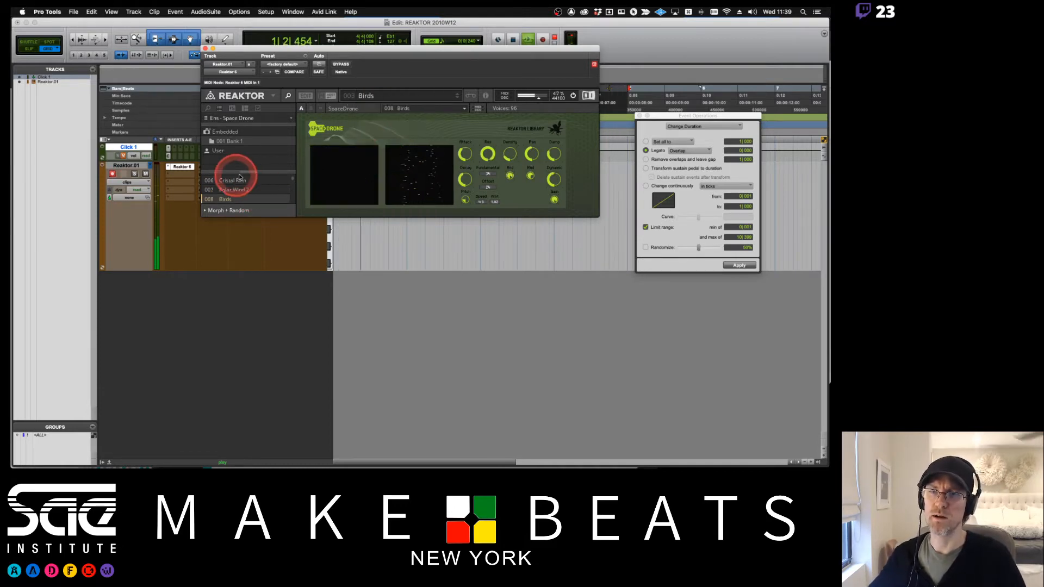
{"action": "scroll", "coordinate": [240, 177], "scroll_direction": "down", "scroll_amount": 5}
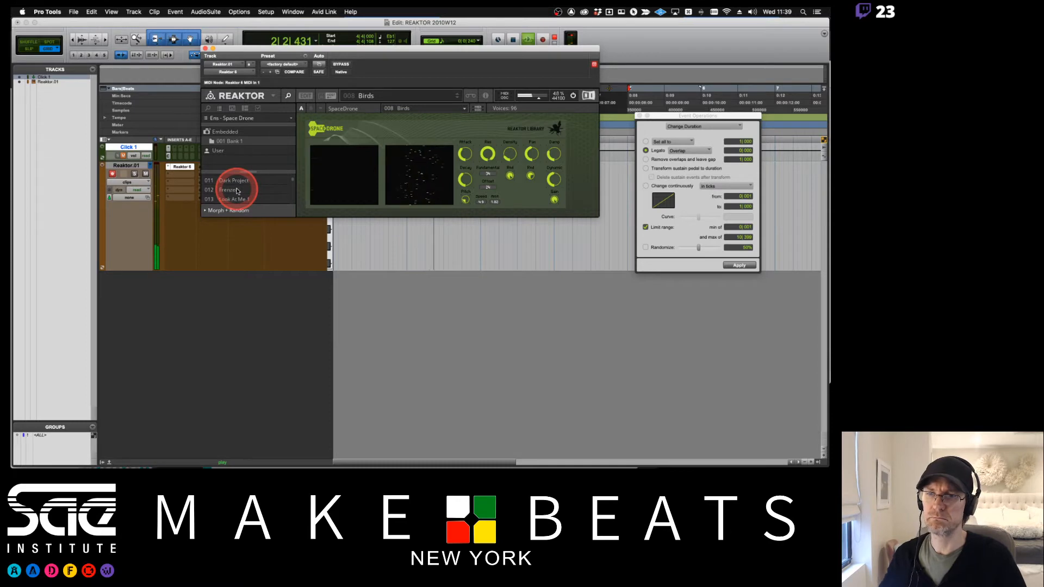
{"action": "scroll", "coordinate": [238, 191], "scroll_direction": "down", "scroll_amount": 6}
{"action": "left_click", "coordinate": [238, 200]}
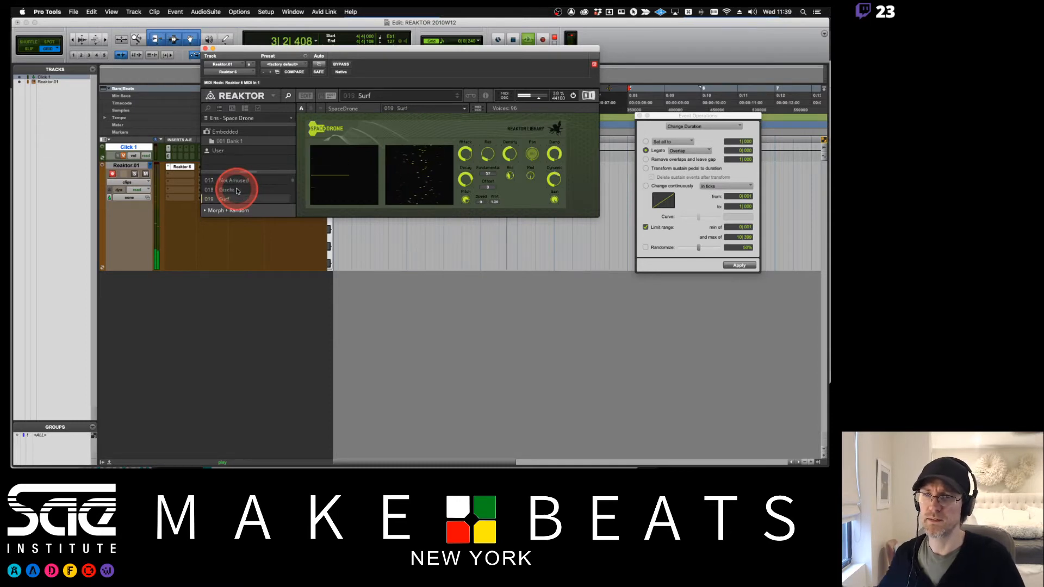
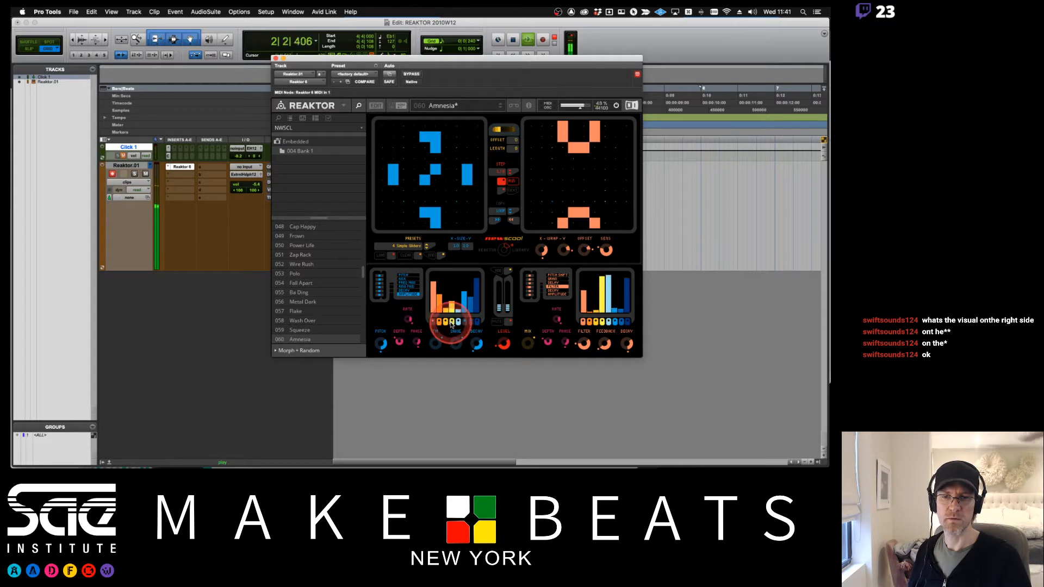
- Tweak Newscool's synth and filter knobs and its sequencer while the Amnesia preset plays
{"action": "left_click_drag", "start_coordinate": [451, 324], "coordinate": [469, 322]}
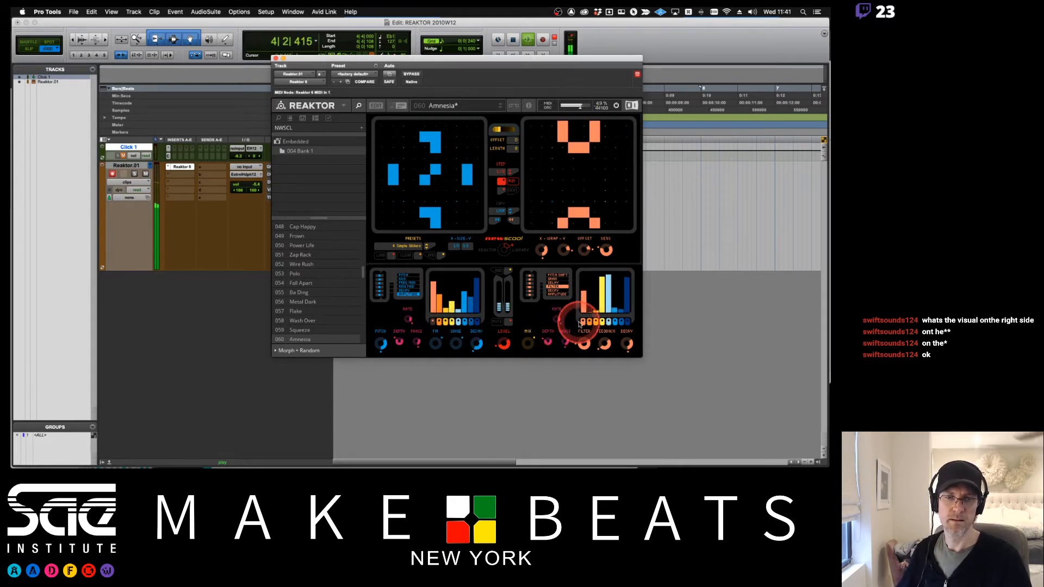
{"action": "left_click_drag", "start_coordinate": [582, 325], "coordinate": [623, 323]}
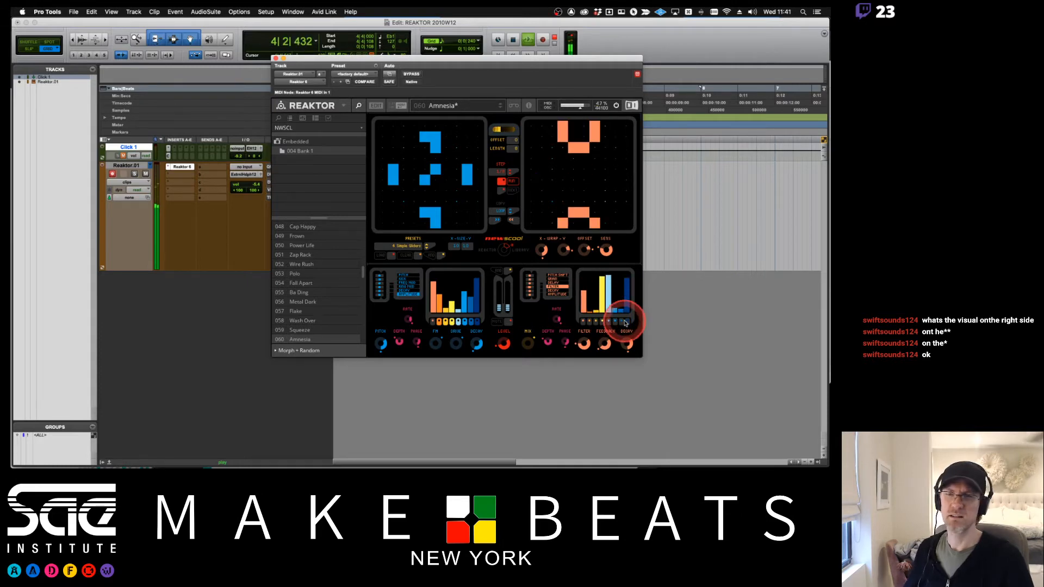
{"action": "left_click", "coordinate": [592, 178]}
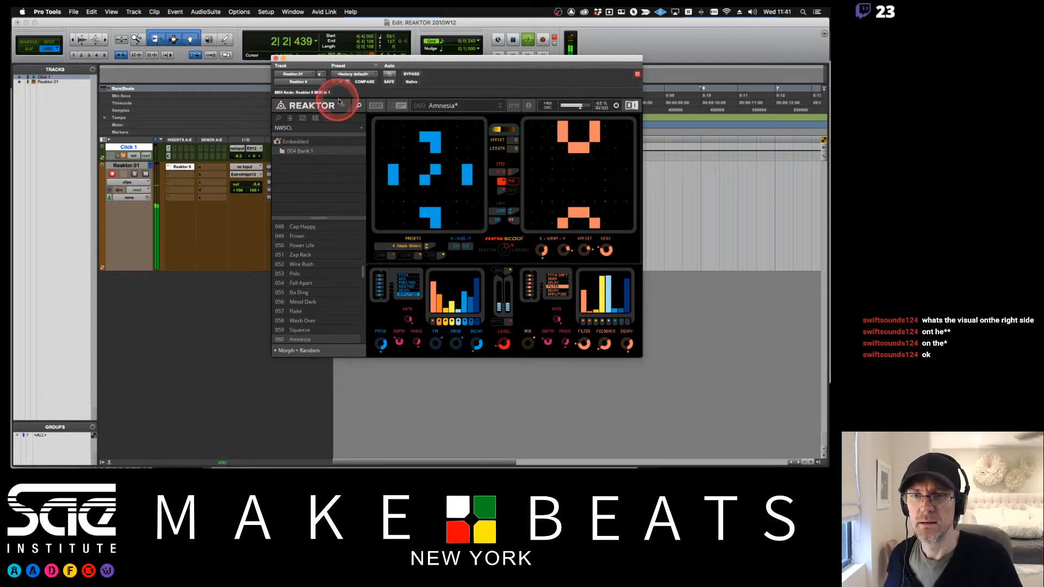
- Select the Ens - Newscool snapshot bank and return the browser to the Player instrument list
{"action": "left_click", "coordinate": [361, 128]}
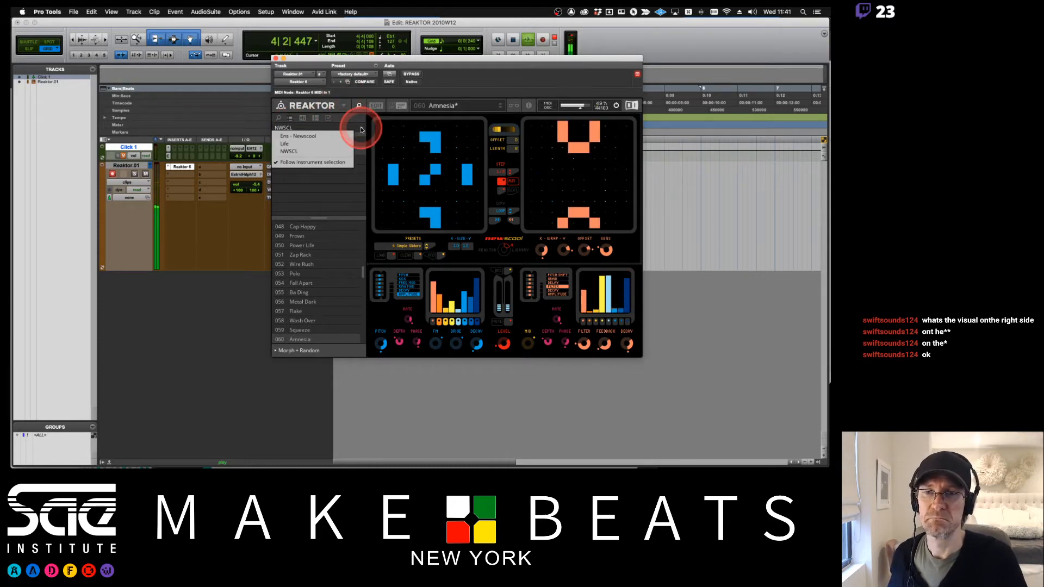
{"action": "left_click", "coordinate": [325, 136]}
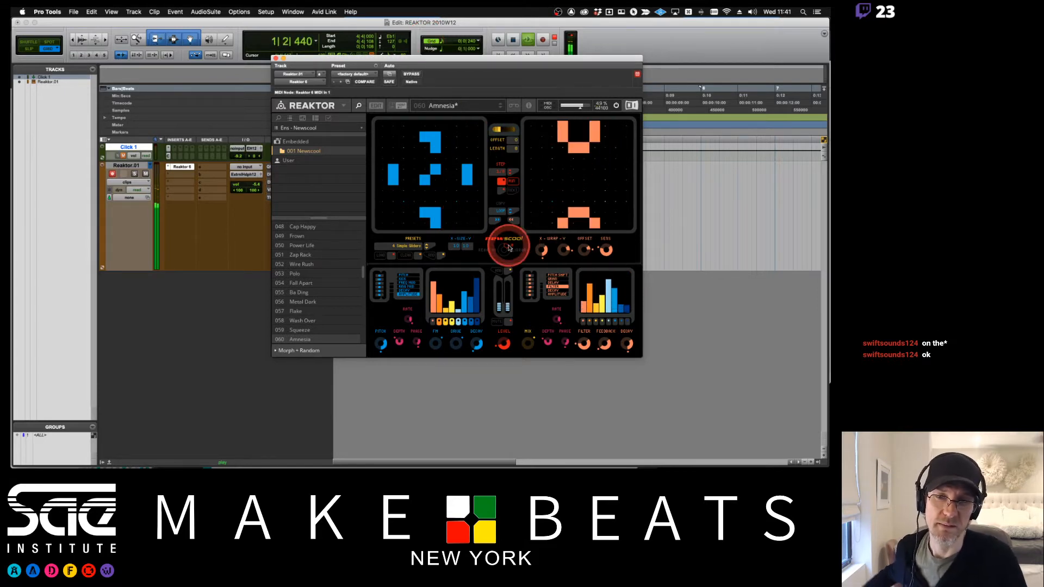
{"action": "left_click_drag", "start_coordinate": [365, 59], "coordinate": [438, 108]}
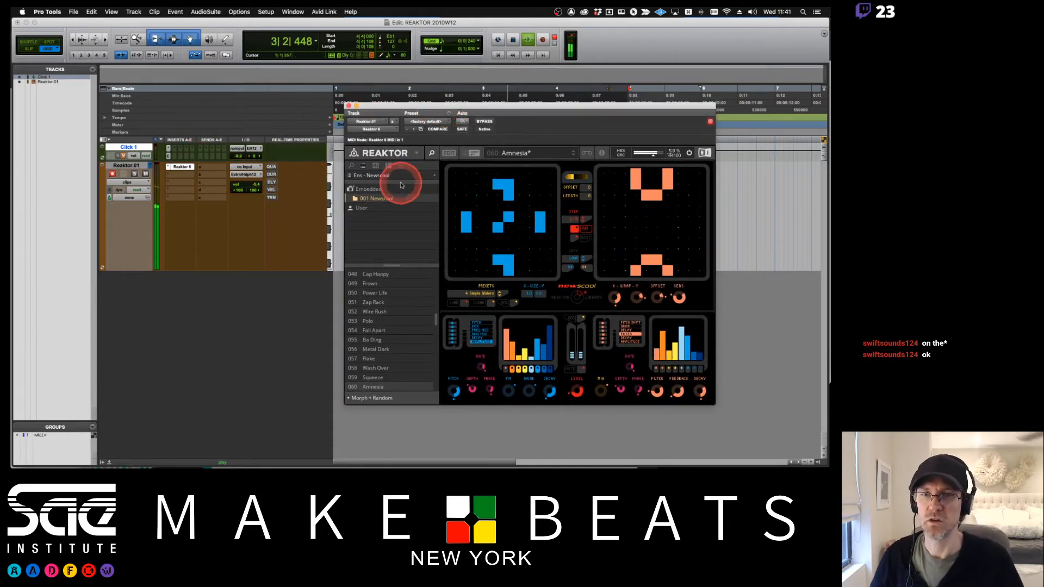
{"action": "left_click", "coordinate": [351, 166]}
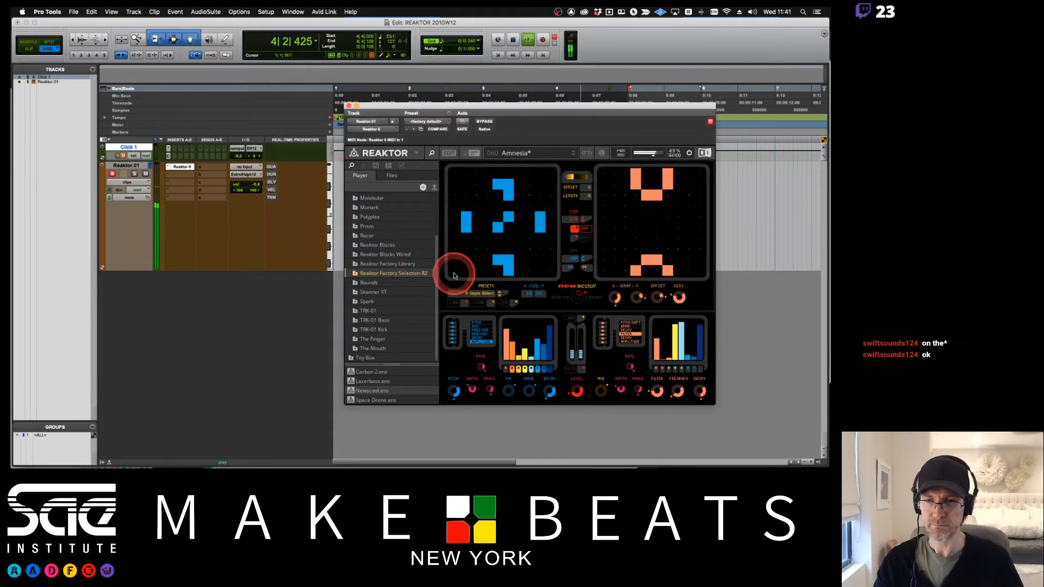
- Stop playback, switch to Firefox and browse the Komplete Start synthesizers page before returning to Pro Tools
{"action": "key", "text": "space"}
{"action": "key", "text": "super+Tab"}
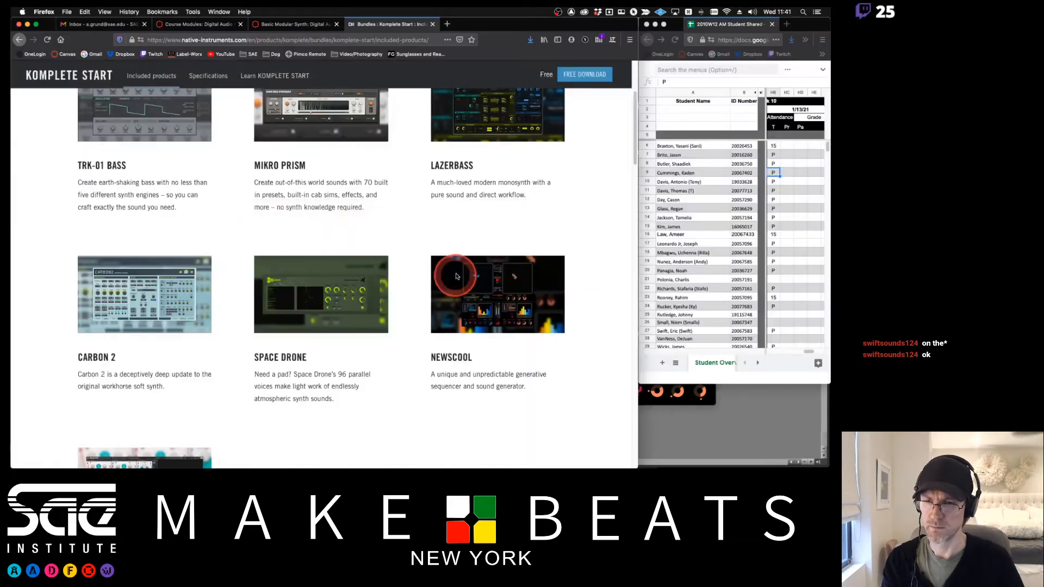
{"action": "scroll", "coordinate": [578, 287], "scroll_direction": "down", "scroll_amount": 10}
{"action": "scroll", "coordinate": [590, 292], "scroll_direction": "down", "scroll_amount": 8}
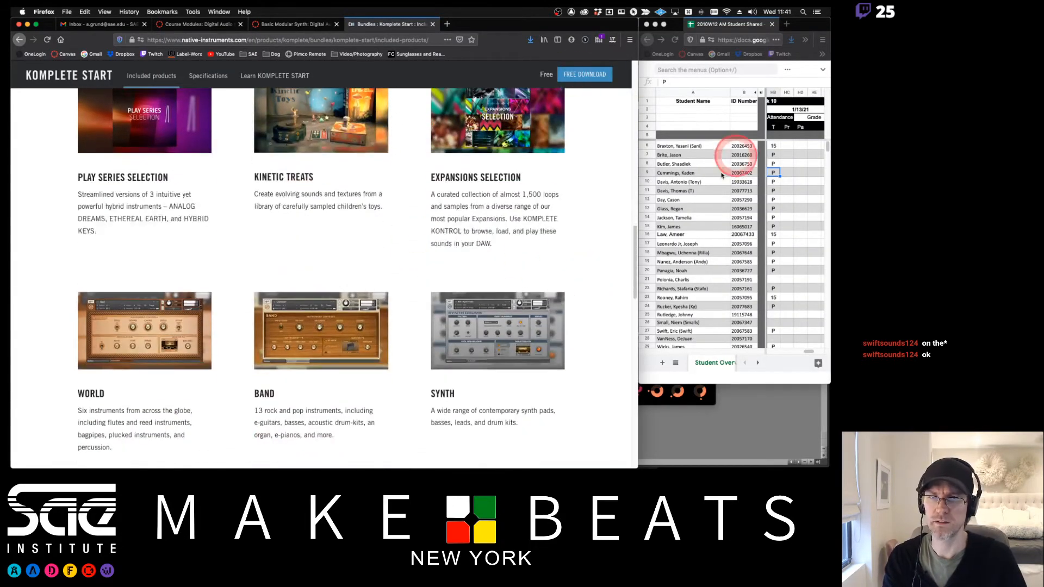
{"action": "scroll", "coordinate": [541, 291], "scroll_direction": "up", "scroll_amount": 4}
{"action": "scroll", "coordinate": [541, 292], "scroll_direction": "up", "scroll_amount": 8}
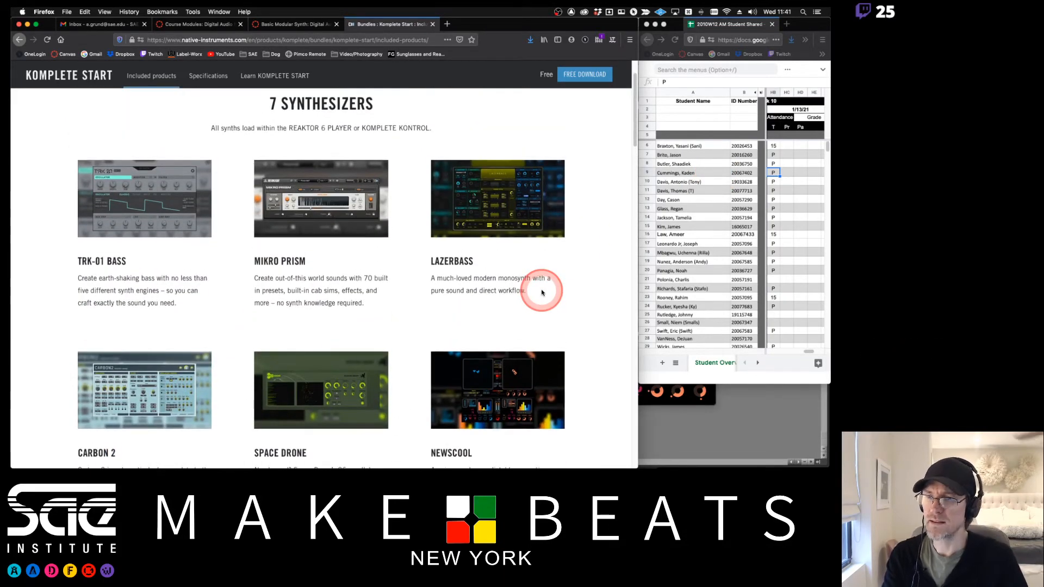
{"action": "key", "text": "super+Tab"}
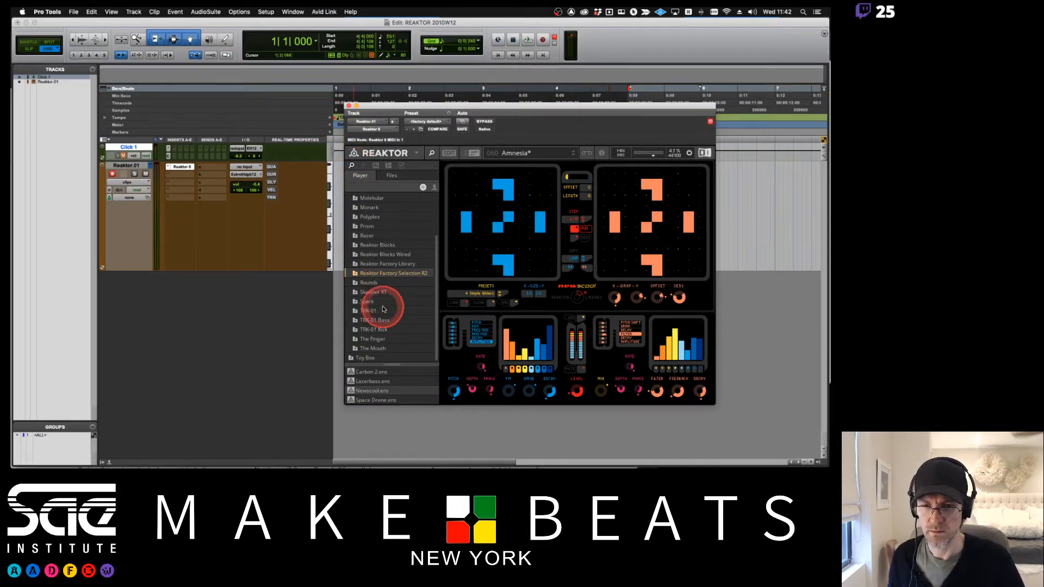
- Open the TRK-01 Bass folder in the Player list and load the TRK-01 Bass ensemble
{"action": "left_click", "coordinate": [373, 320]}
{"action": "double_click", "coordinate": [363, 371]}
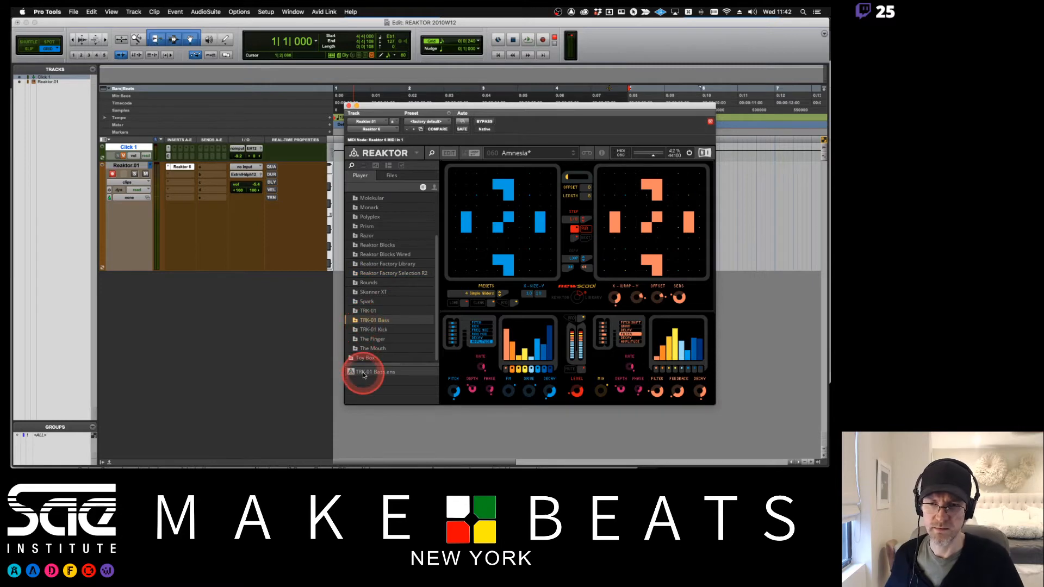
{"action": "left_click", "coordinate": [445, 166]}
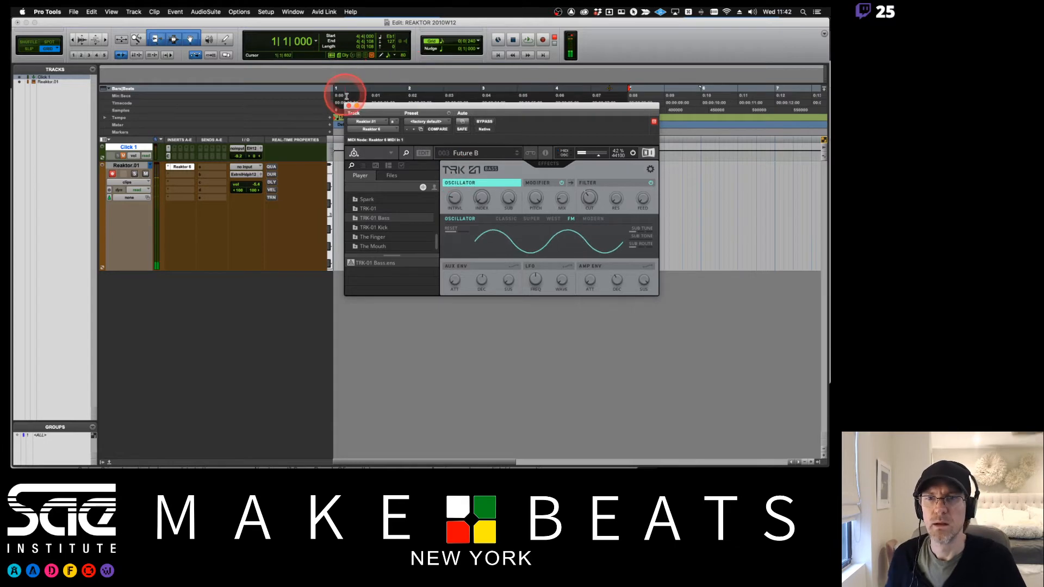
{"action": "left_click_drag", "start_coordinate": [367, 105], "coordinate": [389, 251]}
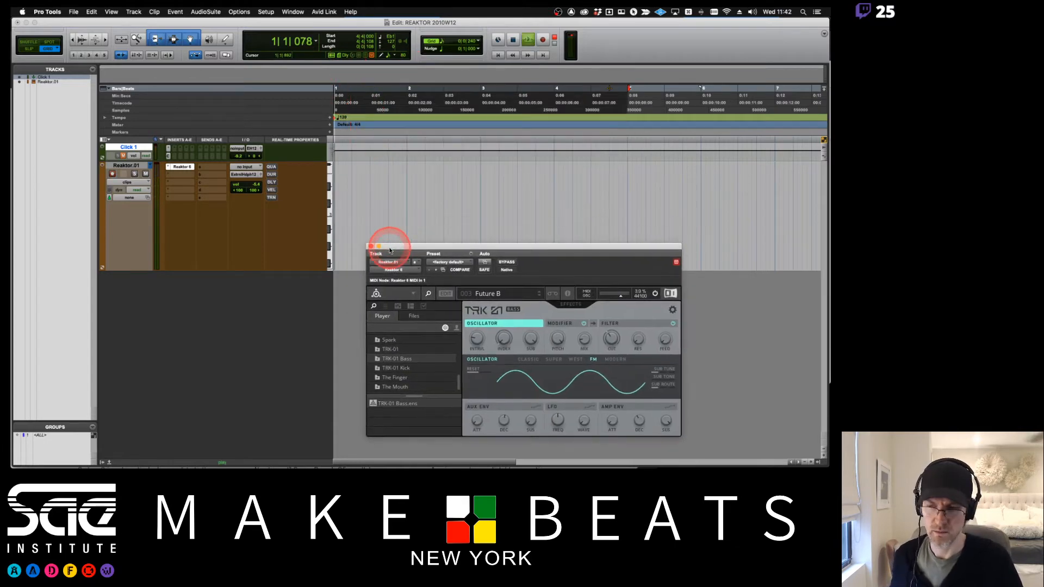
- Record a MIDI bass part on the Reaktor track and quantize the region to 1/16 notes
{"action": "left_click", "coordinate": [125, 156]}
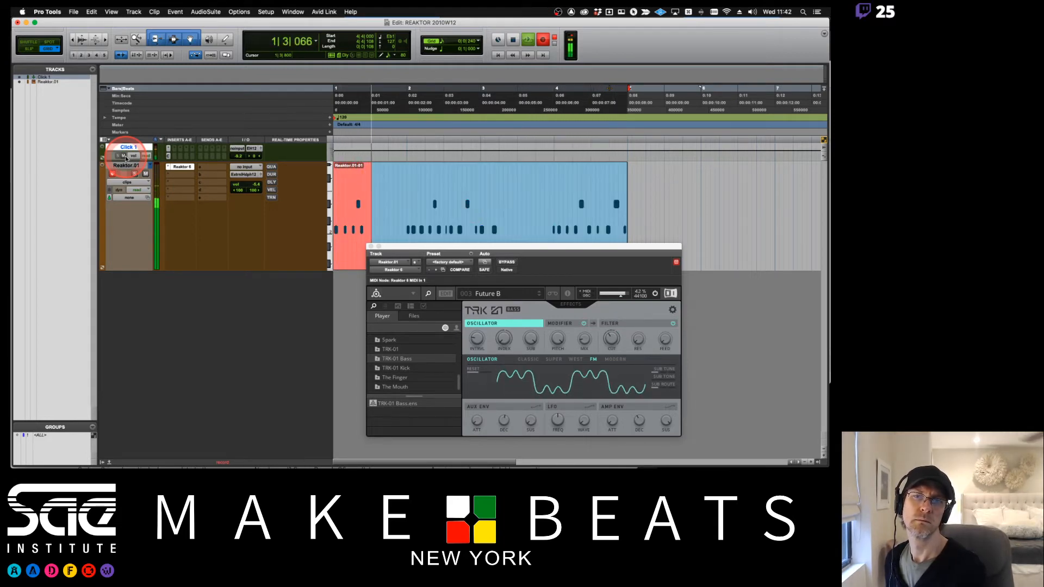
{"action": "key", "text": "space"}
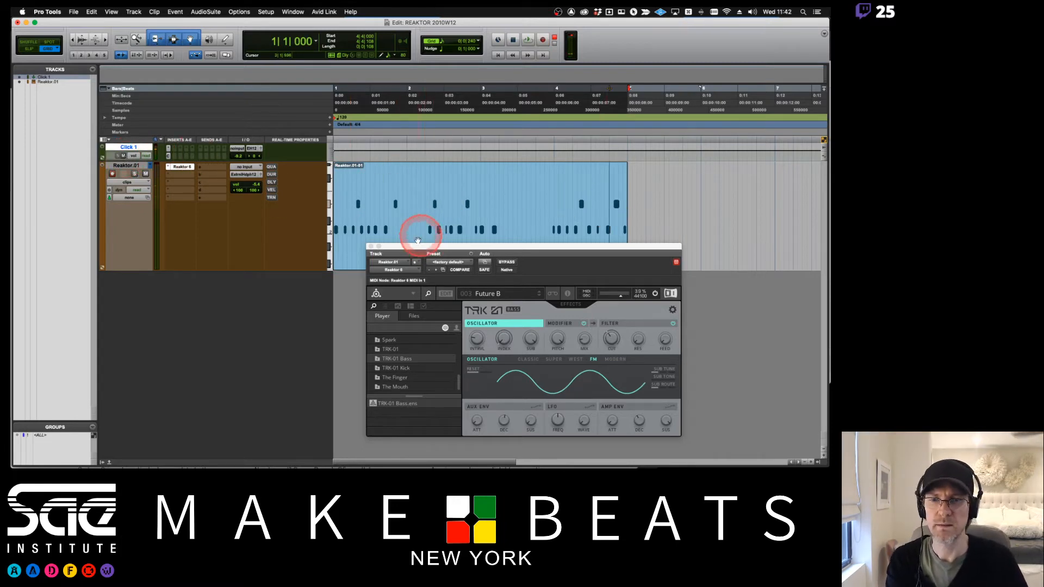
{"action": "left_click", "coordinate": [354, 261]}
{"action": "key", "text": "alt+0"}
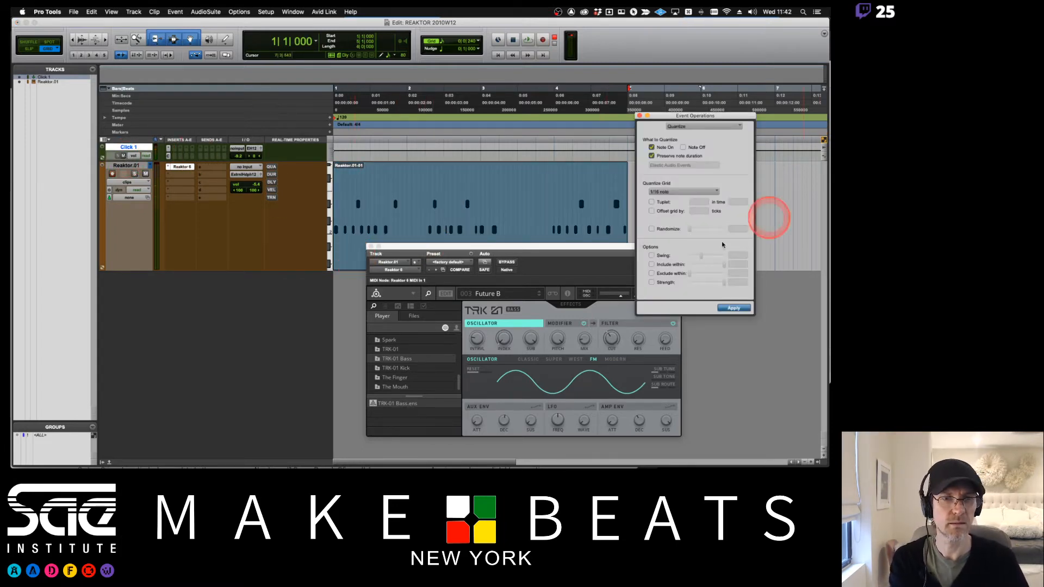
{"action": "left_click", "coordinate": [732, 307]}
{"action": "key", "text": "space"}
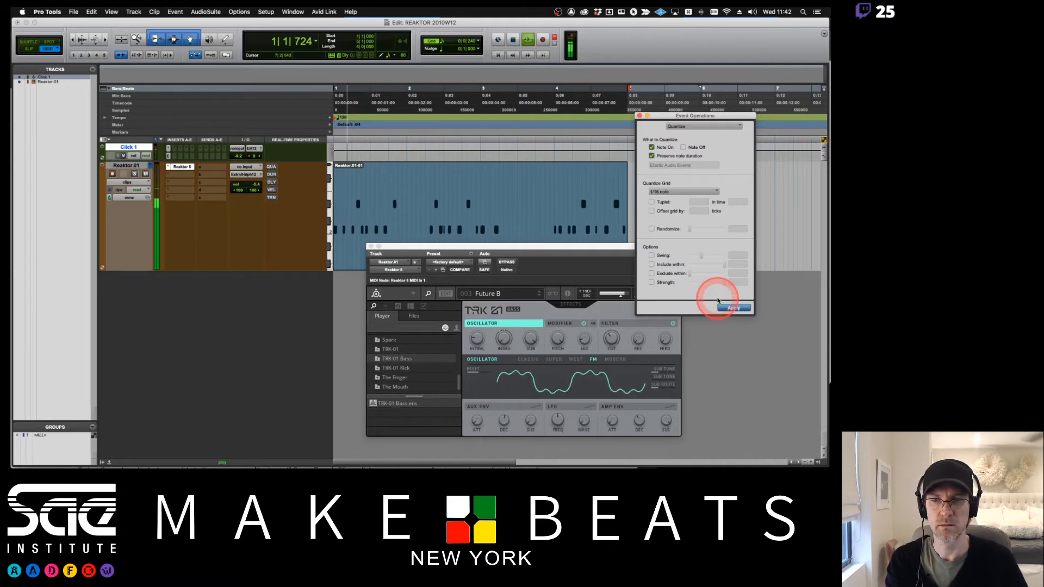
{"action": "left_click", "coordinate": [673, 207]}
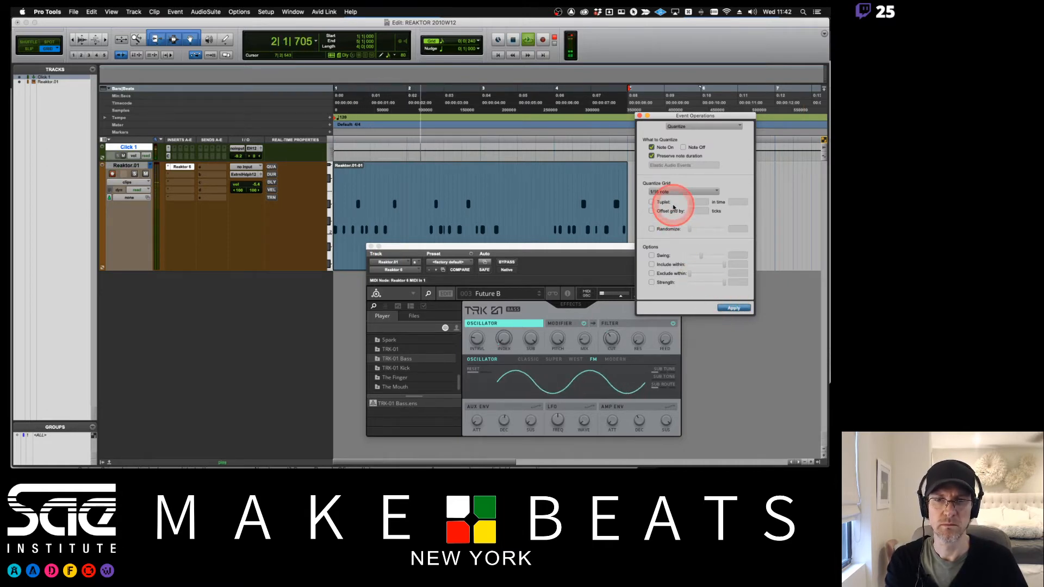
{"action": "left_click", "coordinate": [667, 126]}
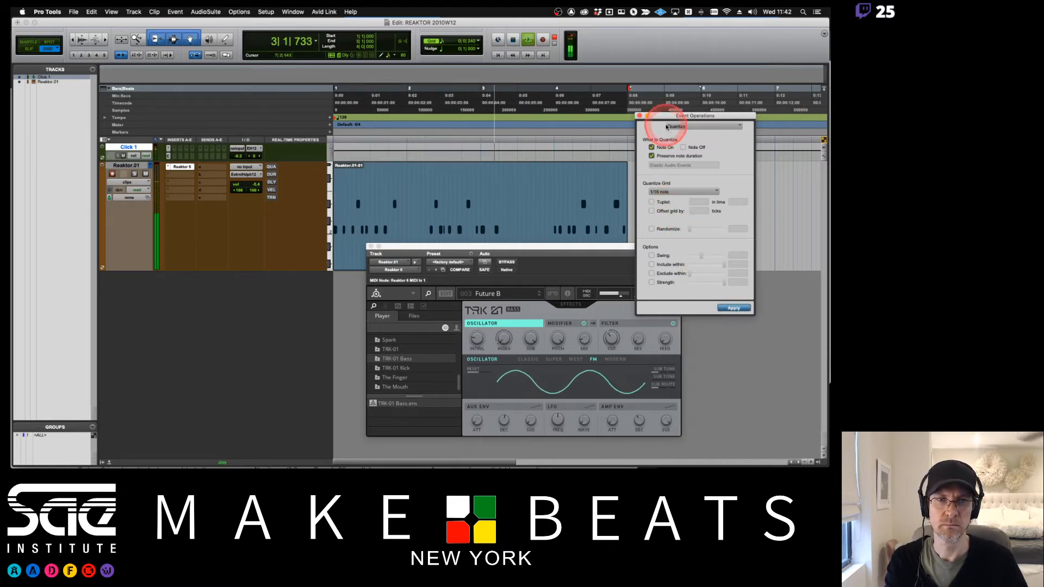
{"action": "left_click_drag", "start_coordinate": [660, 116], "coordinate": [692, 180]}
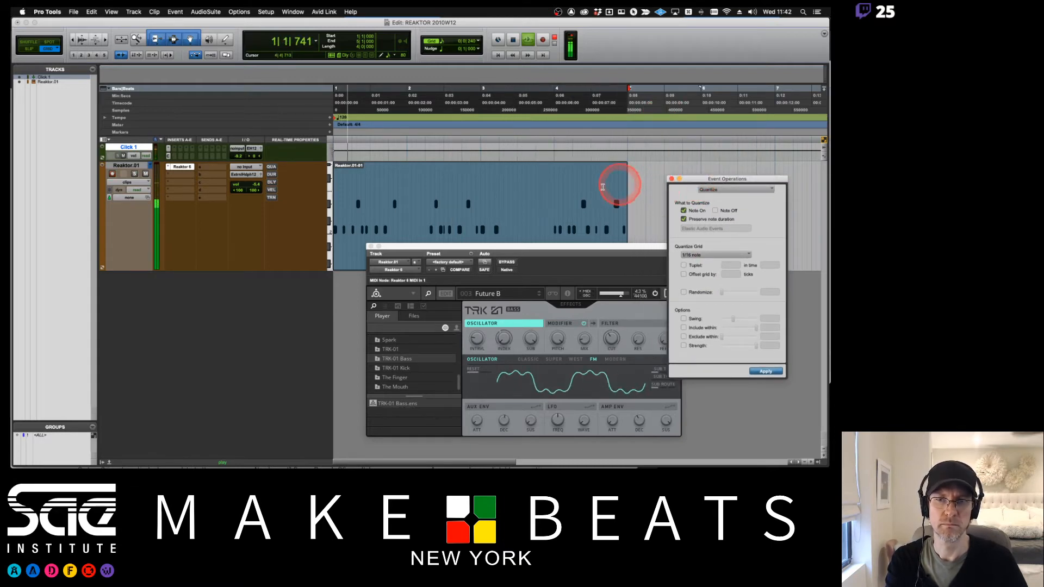
- Switch to Shuffle mode, delete the second bar of the MIDI region and play the result
{"action": "left_click_drag", "start_coordinate": [407, 202], "coordinate": [426, 204]}
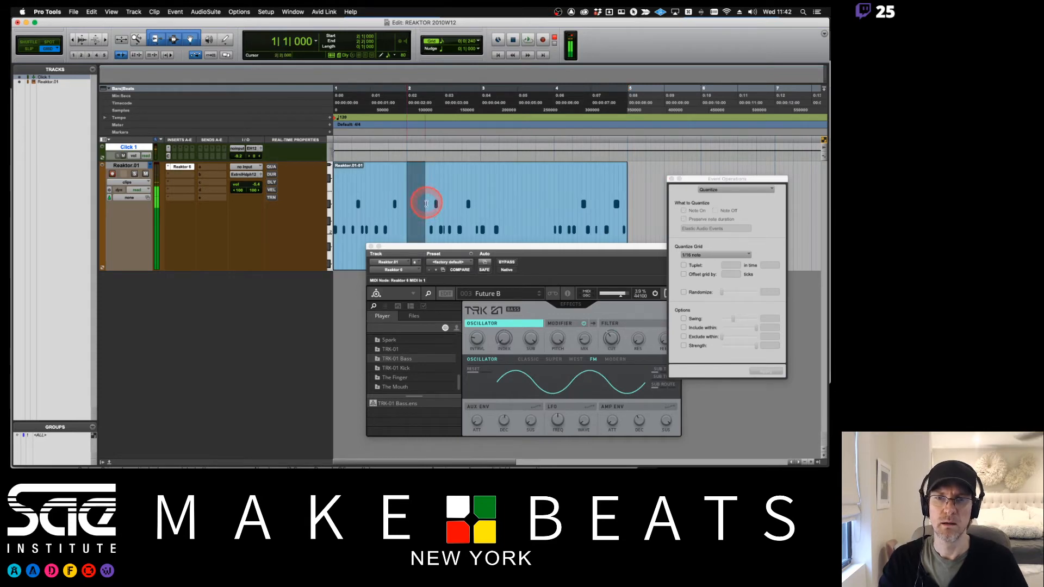
{"action": "left_click", "coordinate": [398, 208], "text": "shift"}
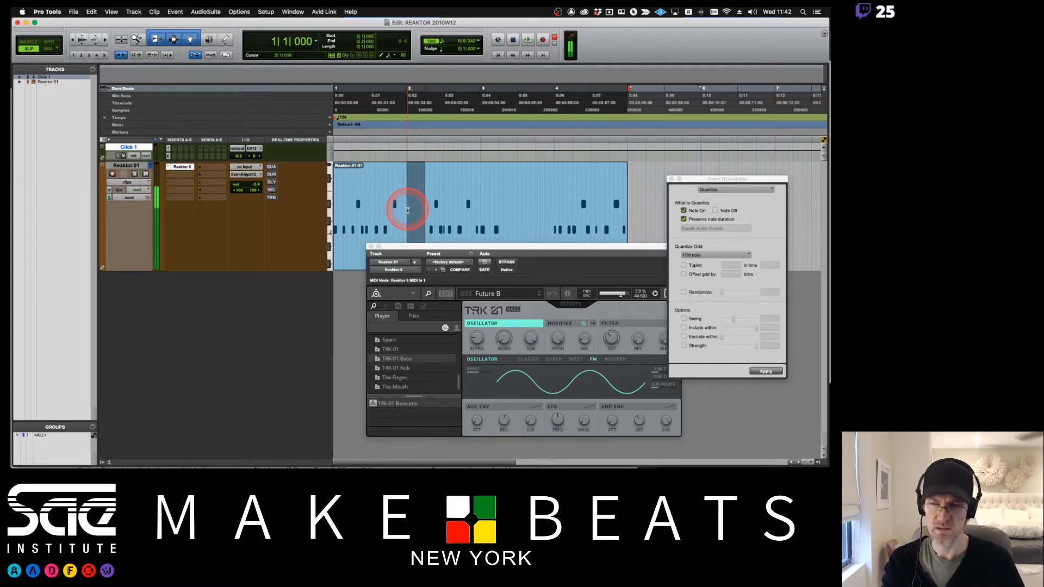
{"action": "key", "text": "F1"}
{"action": "key", "text": "Delete"}
{"action": "key", "text": "space"}
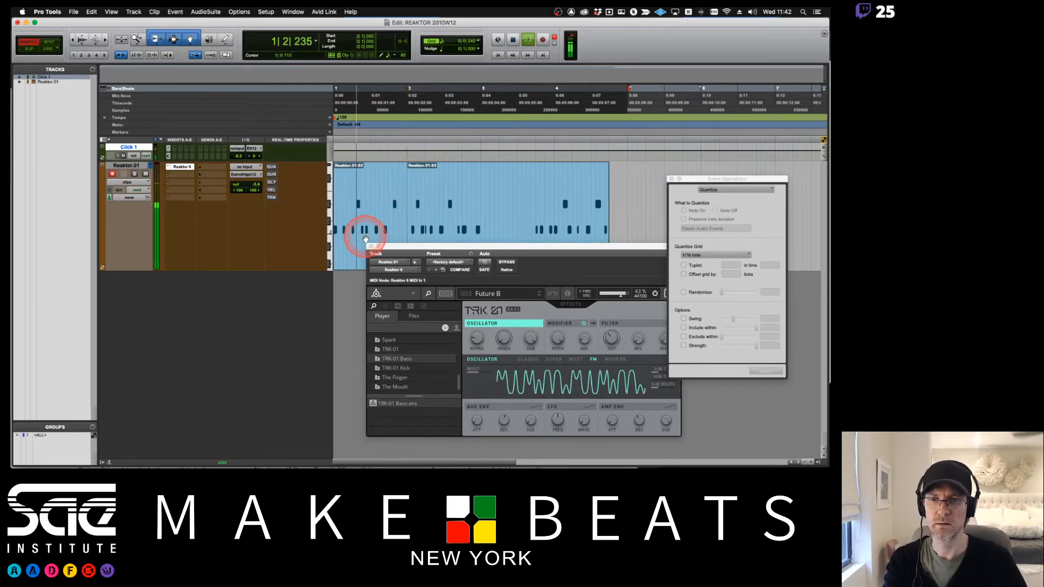
{"action": "key", "text": "space"}
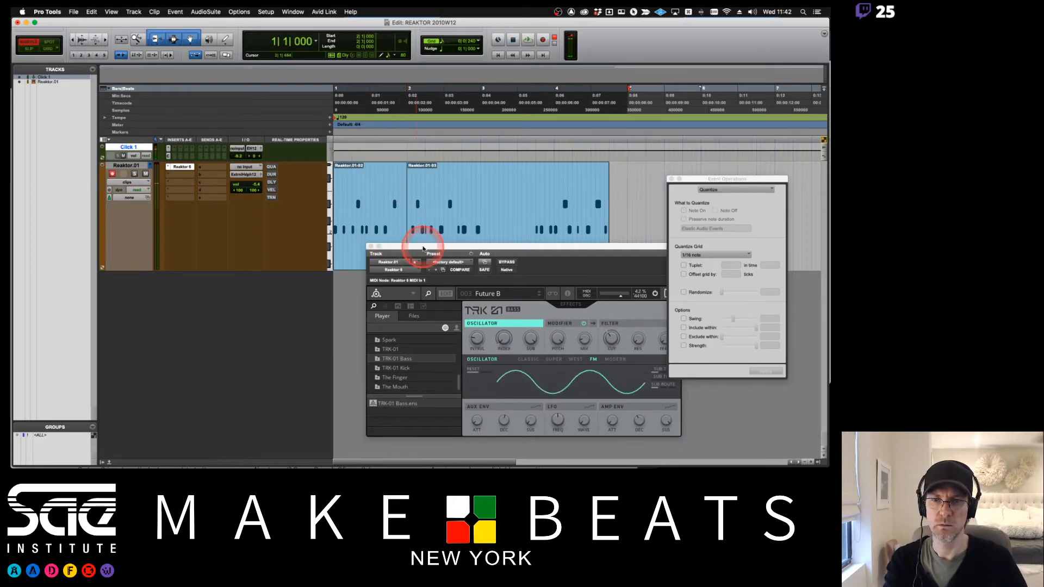
- Delete another bar-long section from the MIDI region and play back the shortened pattern
{"action": "left_click_drag", "start_coordinate": [421, 256], "coordinate": [418, 296]}
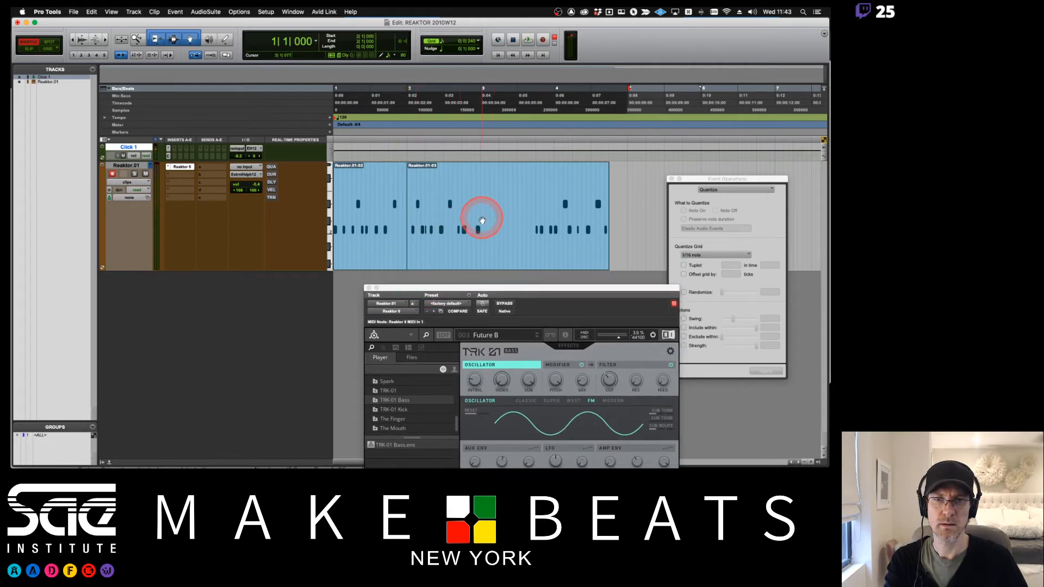
{"action": "left_click_drag", "start_coordinate": [479, 213], "coordinate": [536, 222]}
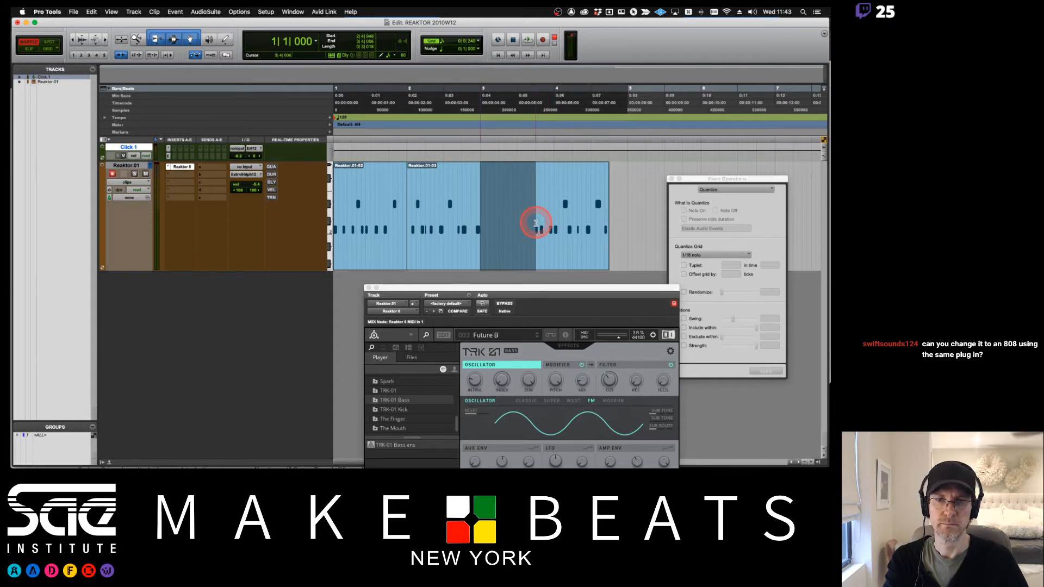
{"action": "left_click_drag", "start_coordinate": [536, 223], "coordinate": [537, 225]}
{"action": "key", "text": "Delete"}
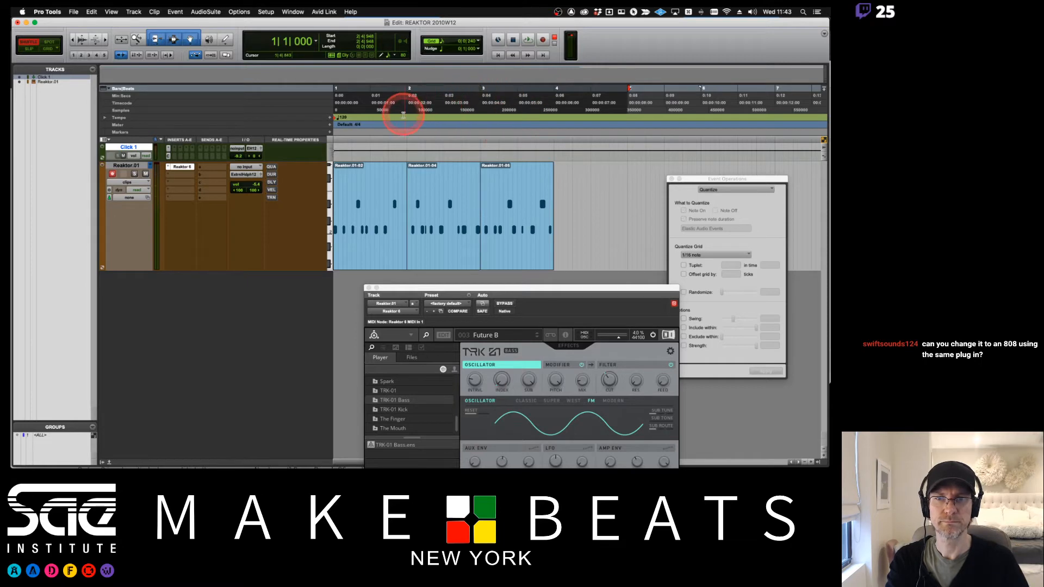
{"action": "left_click", "coordinate": [380, 244]}
{"action": "key", "text": "space"}
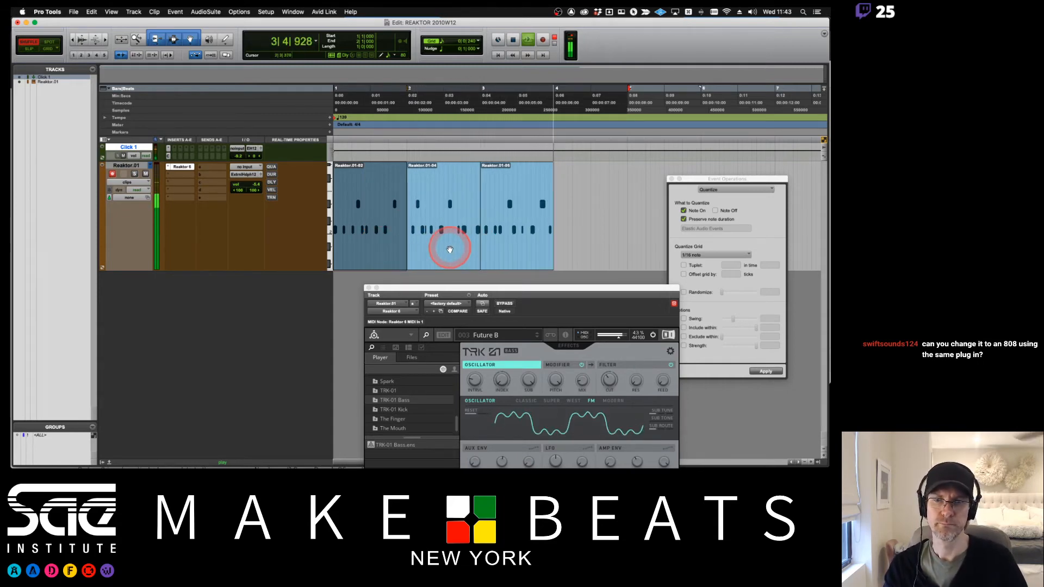
- Duplicate a bar region to the end of the pattern and quantize all regions to 1/16 notes
{"action": "left_click_drag", "start_coordinate": [441, 254], "coordinate": [560, 259]}
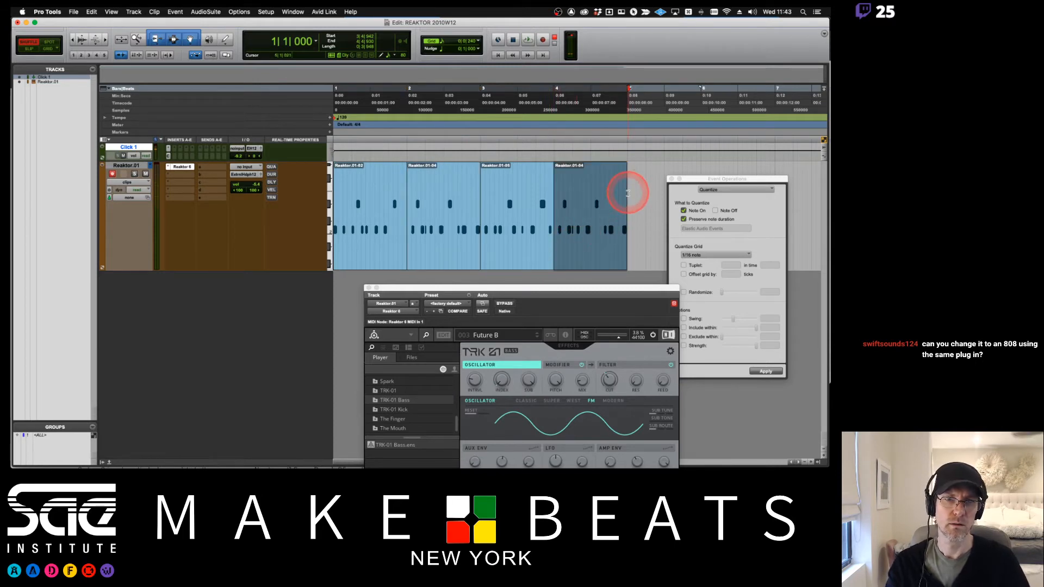
{"action": "left_click", "coordinate": [366, 261], "text": "shift"}
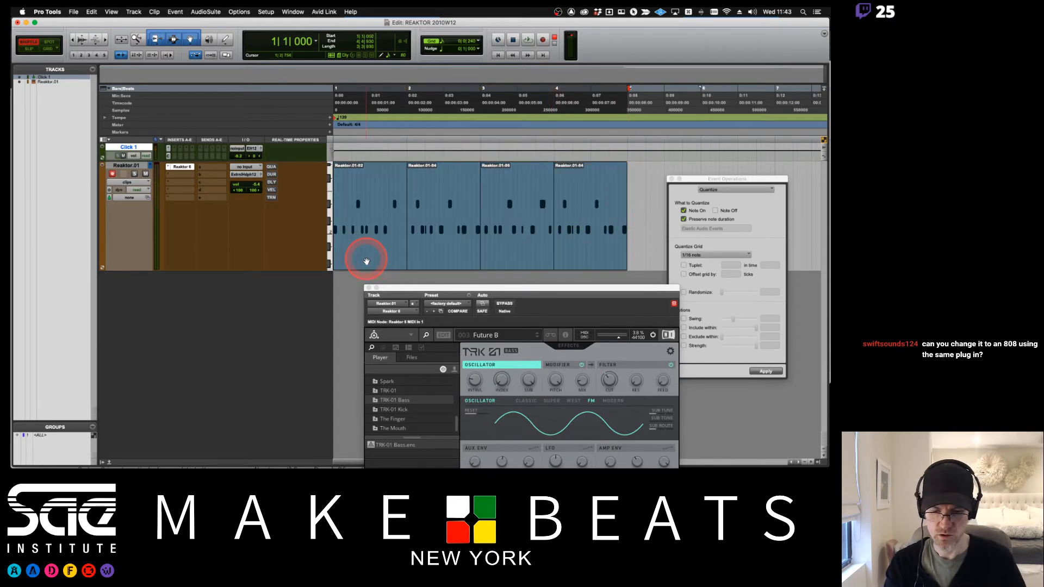
{"action": "left_click", "coordinate": [760, 374]}
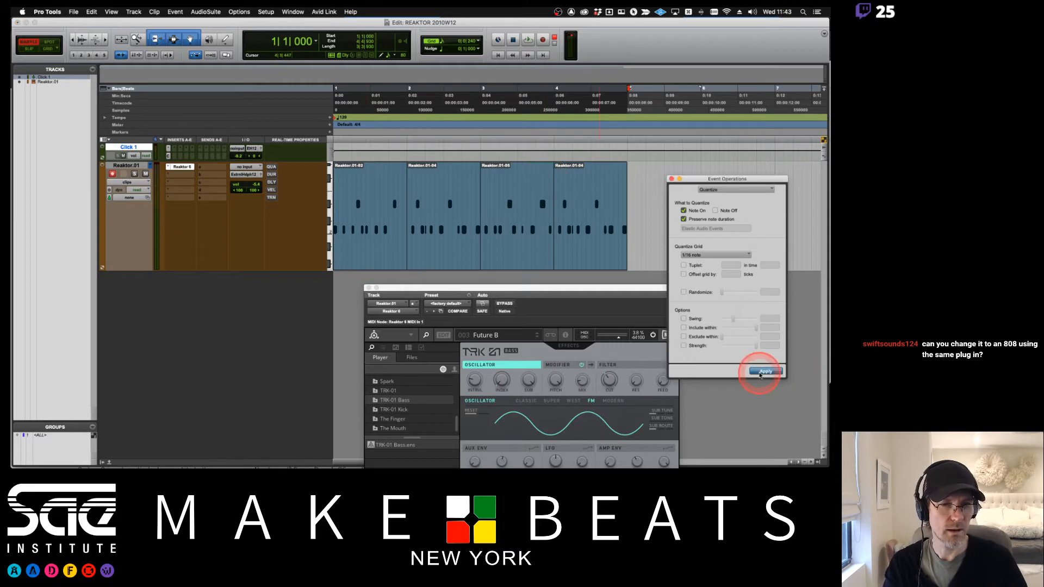
{"action": "key", "text": "space"}
{"action": "left_click", "coordinate": [420, 196]}
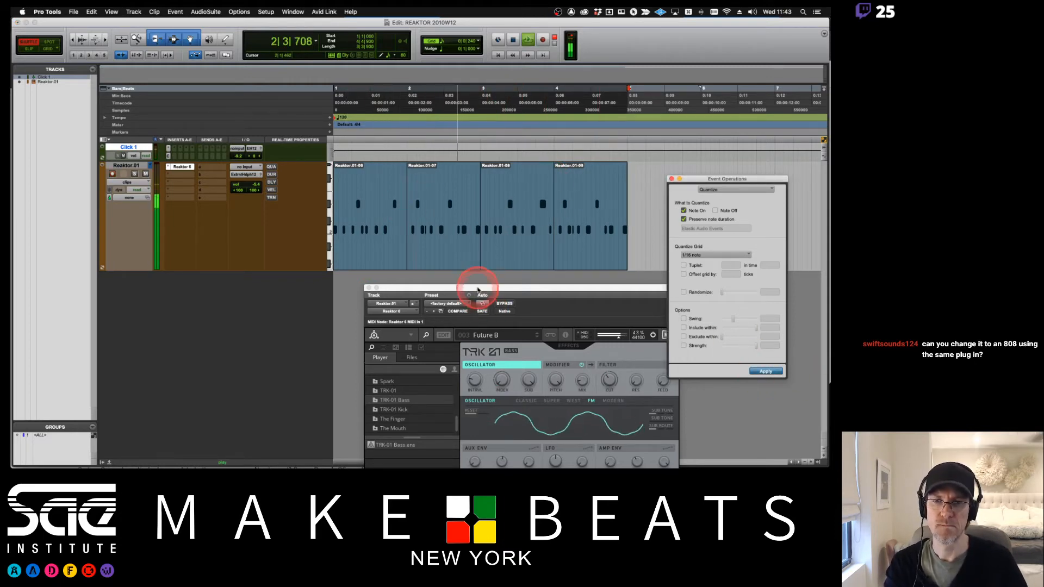
{"action": "left_click_drag", "start_coordinate": [479, 288], "coordinate": [396, 173]}
{"action": "left_click", "coordinate": [122, 156]}
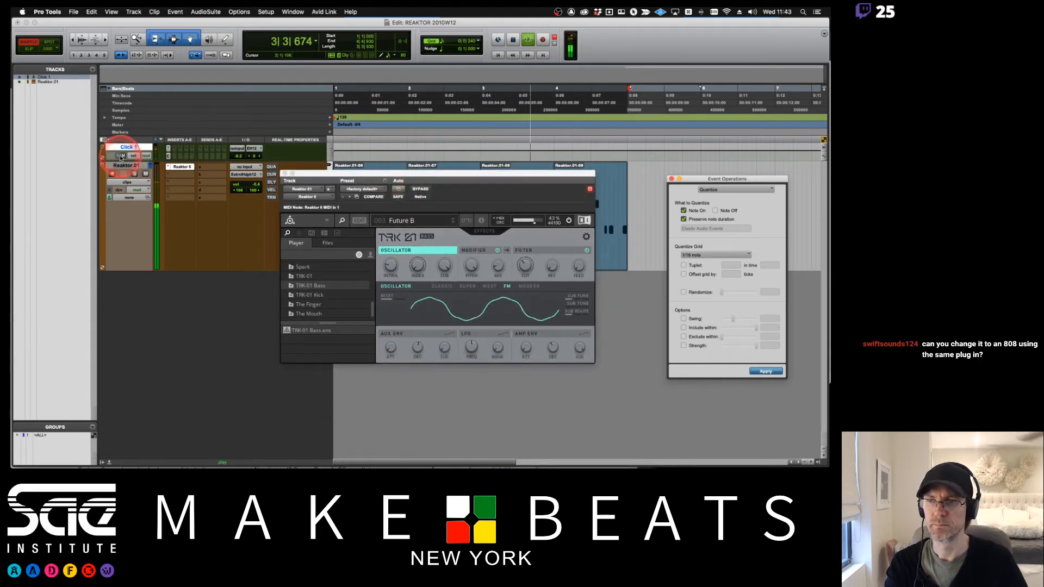
{"action": "left_click", "coordinate": [122, 156]}
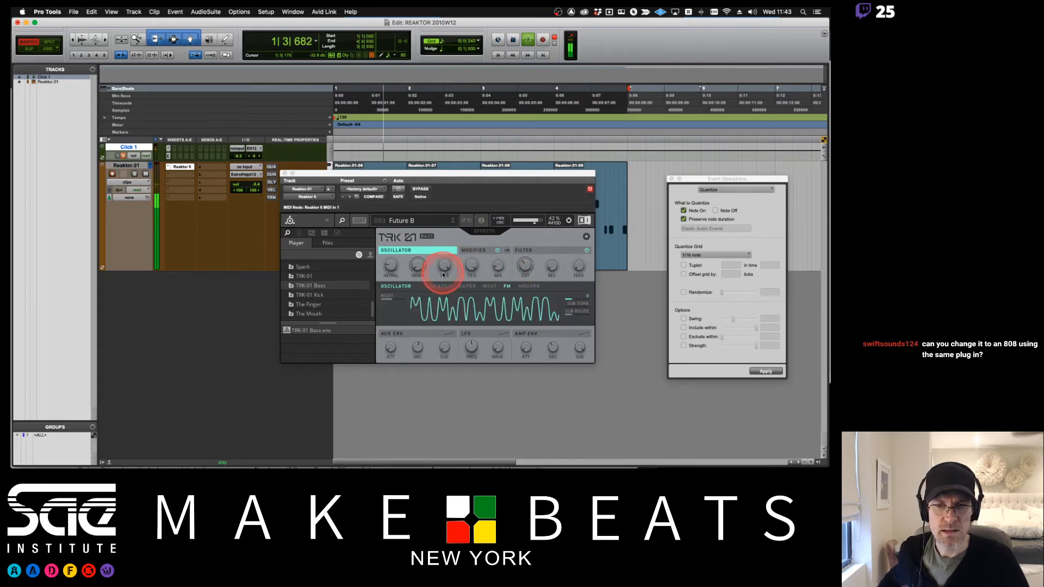
- Browse the TRK-01 Bass Analog presets, auditioning several, and load the Smiles preset
{"action": "left_click", "coordinate": [298, 233]}
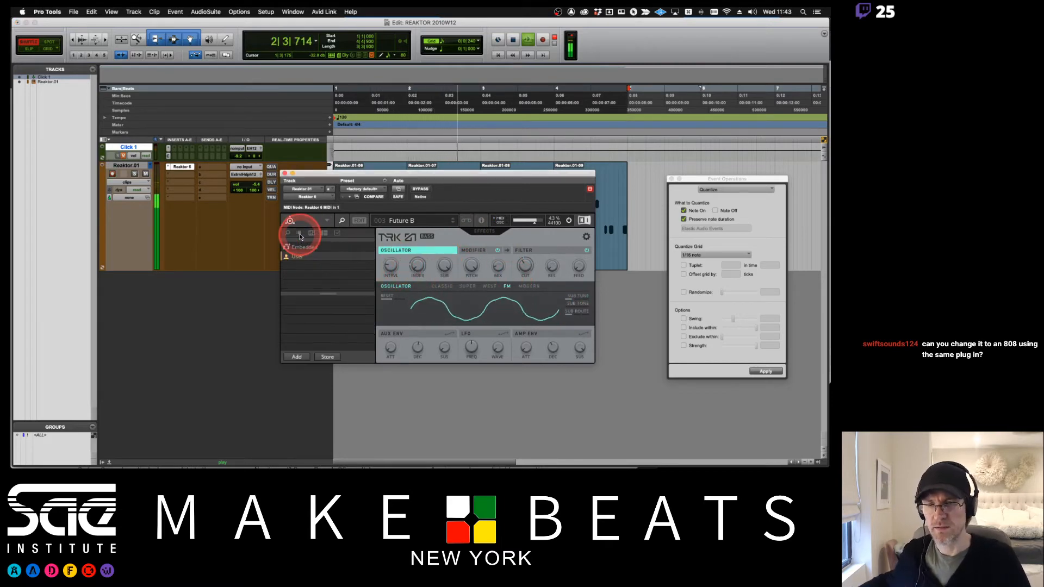
{"action": "left_click", "coordinate": [298, 249]}
{"action": "left_click", "coordinate": [302, 301]}
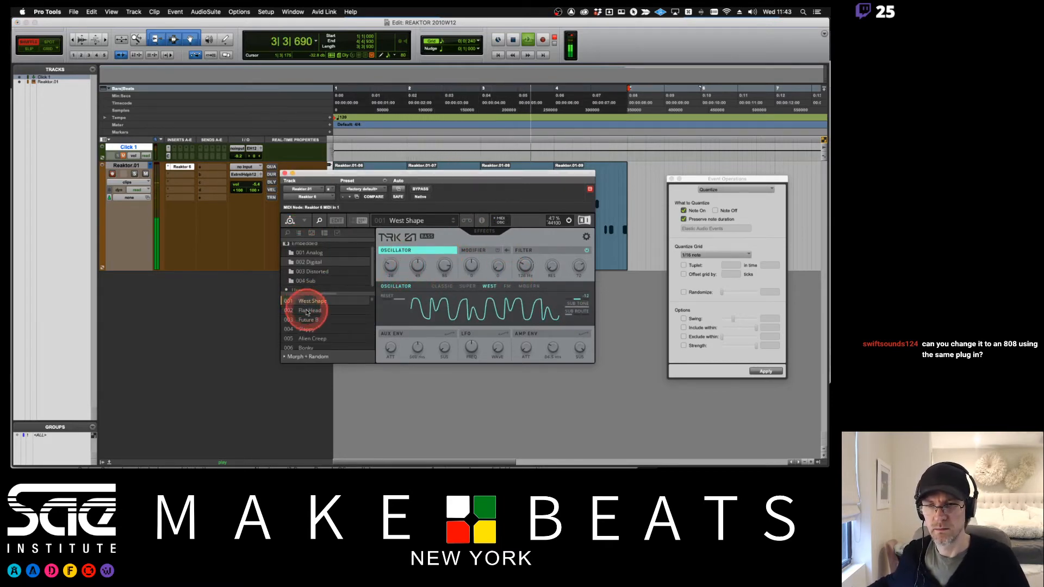
{"action": "left_click", "coordinate": [303, 252]}
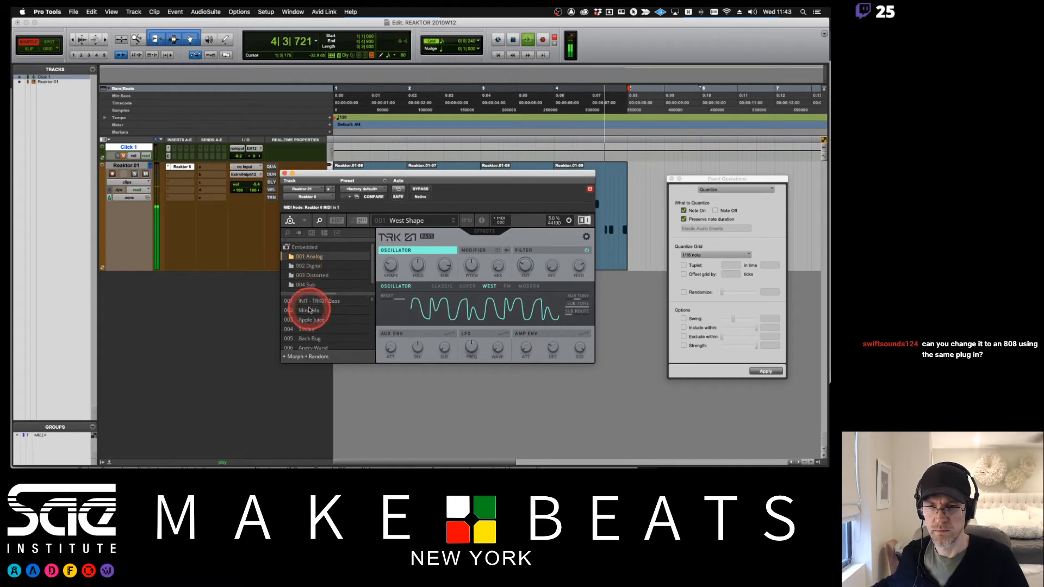
{"action": "left_click", "coordinate": [307, 309]}
{"action": "left_click", "coordinate": [310, 323]}
{"action": "left_click", "coordinate": [361, 303]}
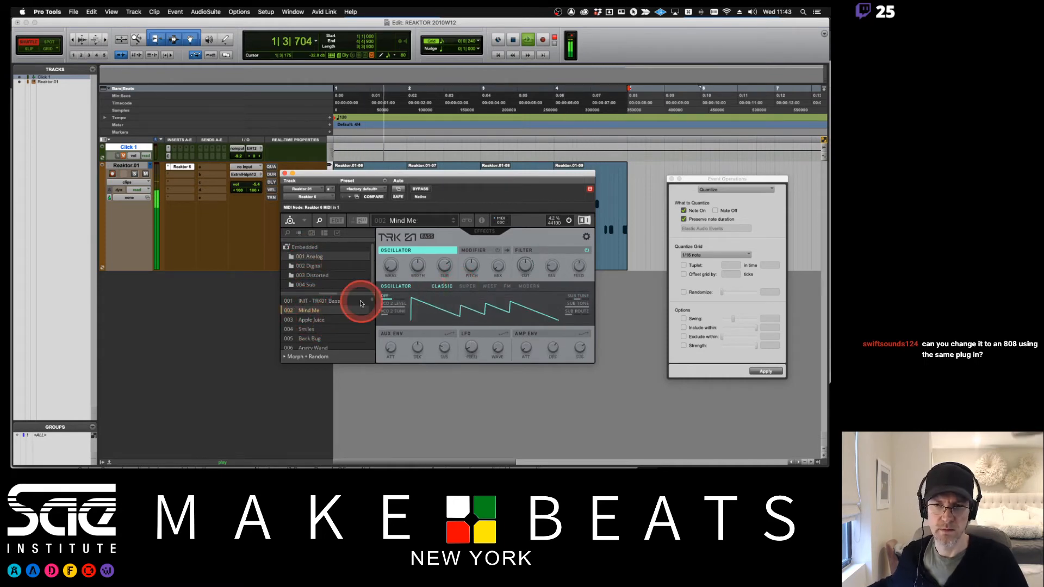
{"action": "left_click", "coordinate": [307, 320]}
{"action": "left_click", "coordinate": [312, 329]}
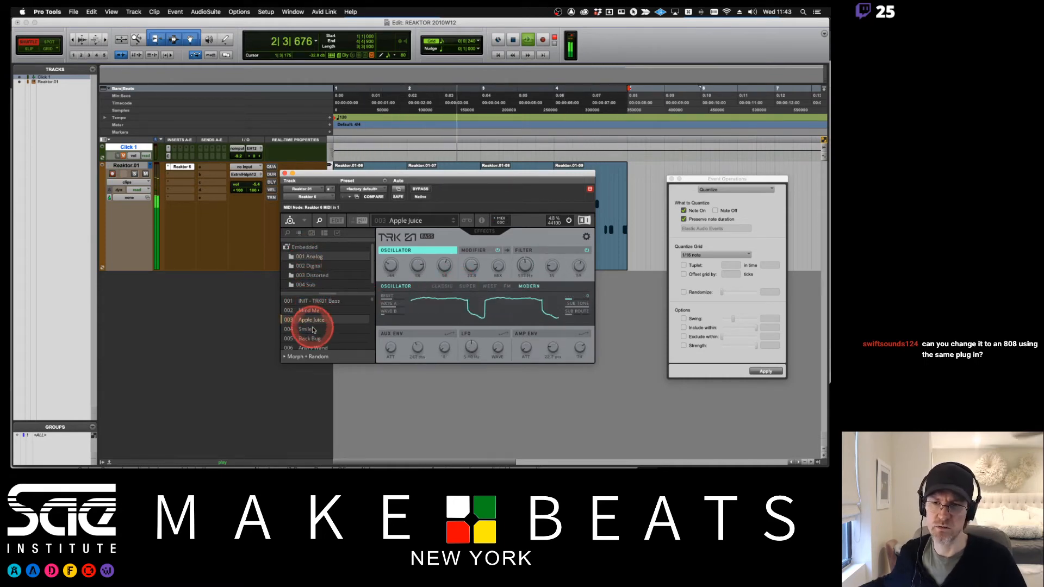
- Tweak the Smiles preset's oscillator and modifier knobs and open the modulation panel
{"action": "left_click", "coordinate": [443, 311]}
{"action": "left_click", "coordinate": [465, 276]}
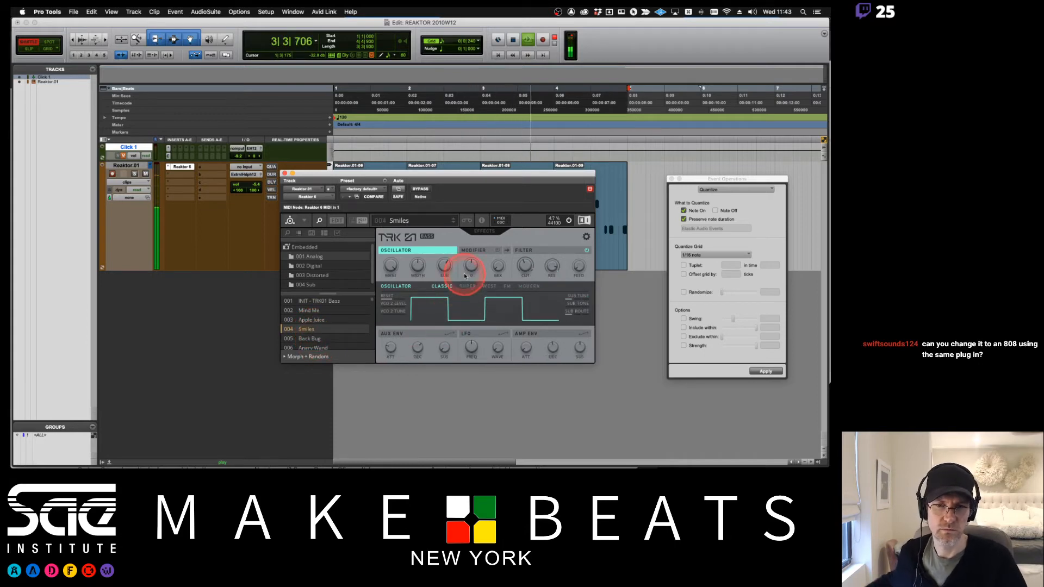
{"action": "left_click_drag", "start_coordinate": [470, 265], "coordinate": [466, 307]}
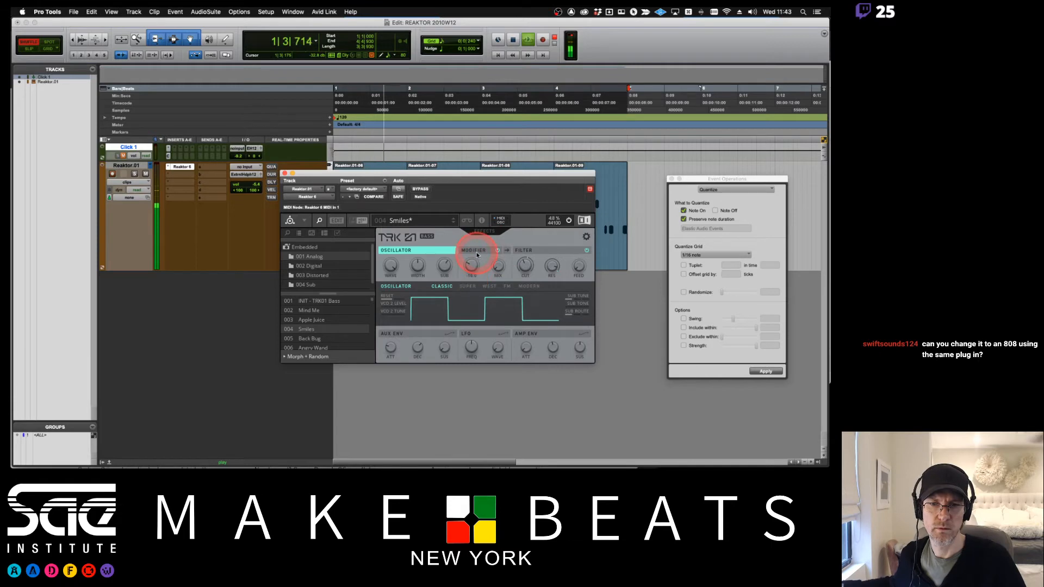
{"action": "mouse_move", "coordinate": [499, 232]}
{"action": "left_mouse_down"}
{"action": "mouse_move", "coordinate": [495, 177]}
{"action": "mouse_move", "coordinate": [496, 244]}
{"action": "left_mouse_up"}
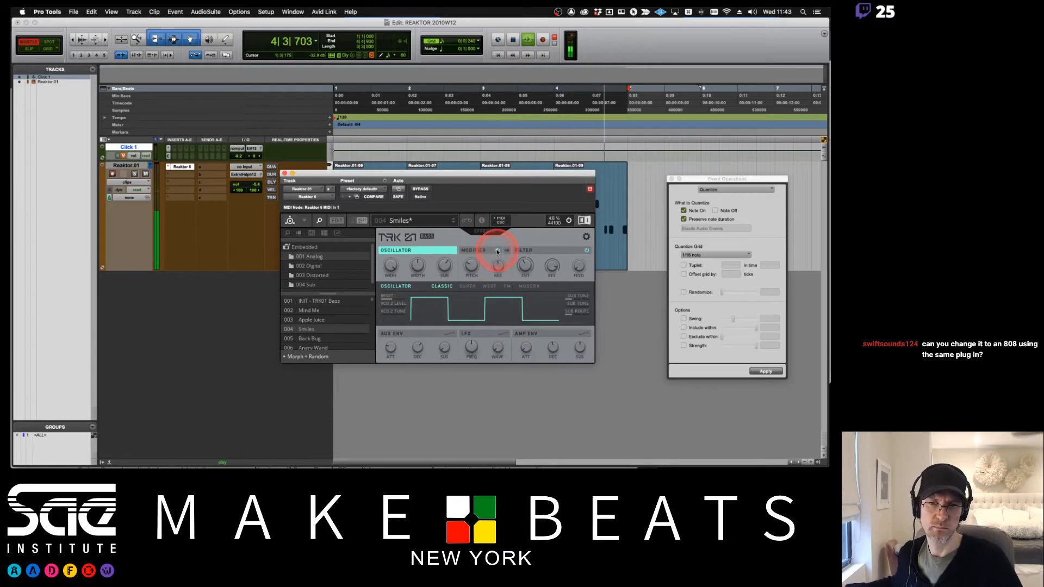
{"action": "left_click_drag", "start_coordinate": [480, 287], "coordinate": [409, 322]}
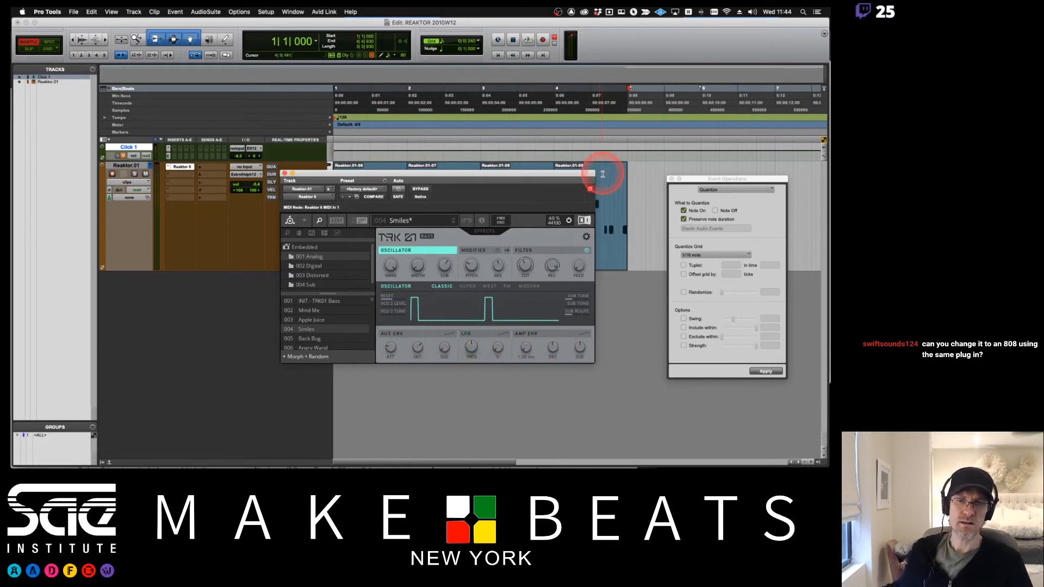
{"action": "left_click", "coordinate": [503, 335]}
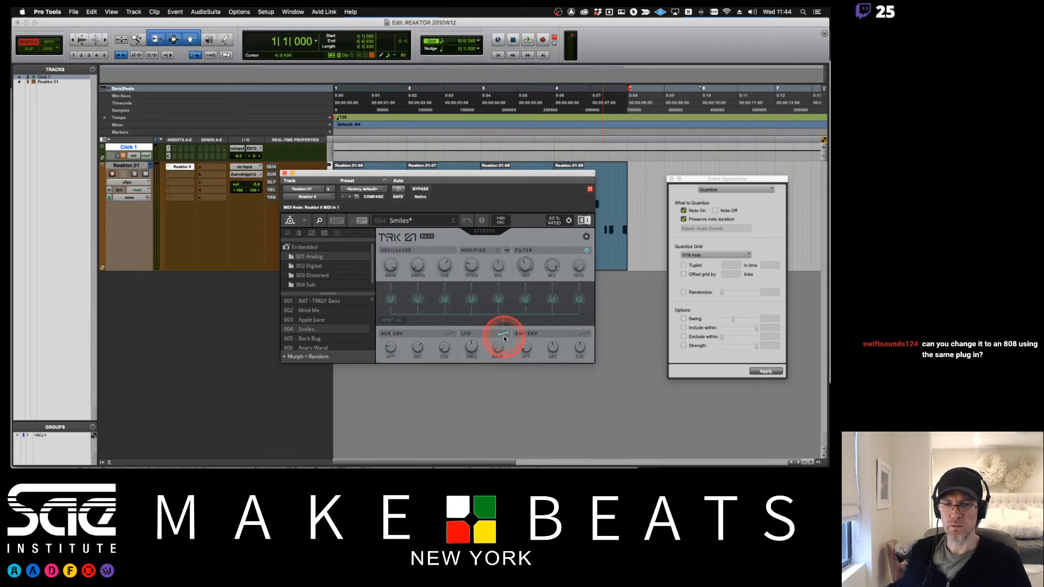
{"action": "left_click", "coordinate": [453, 333]}
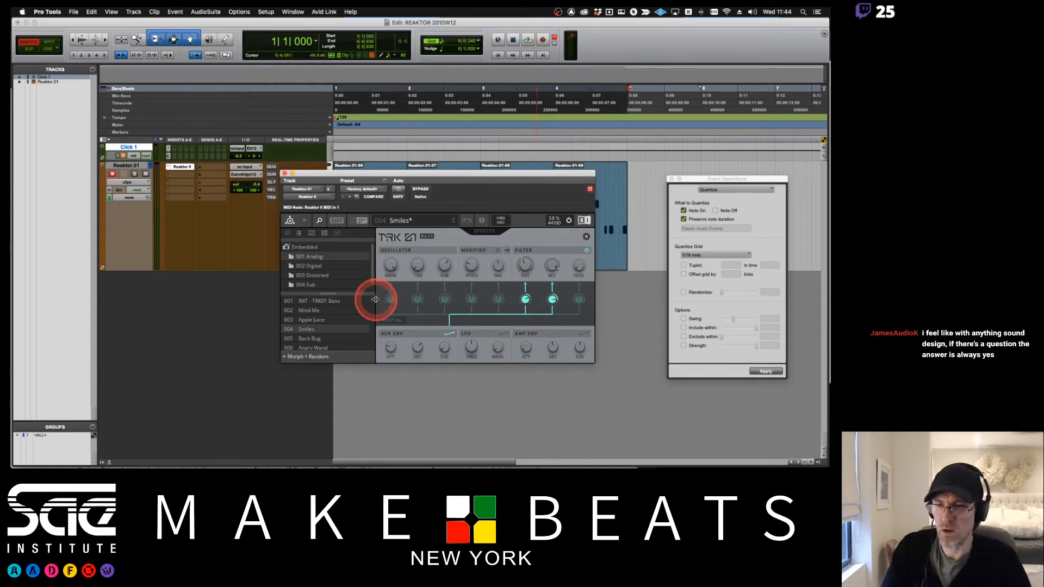
- Open the Sub preset folder, load Portasub and start playback
{"action": "left_click", "coordinate": [310, 284]}
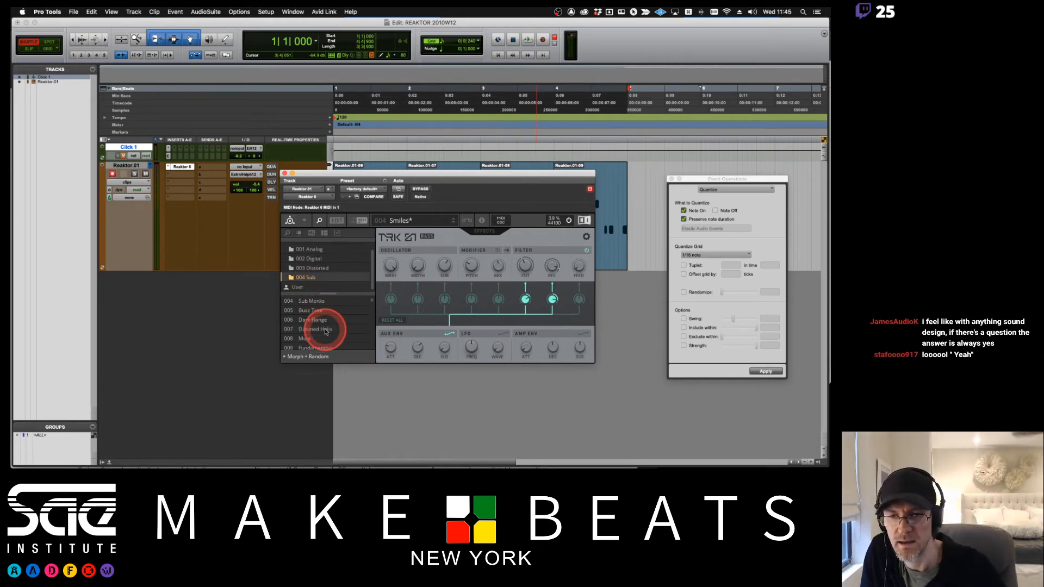
{"action": "left_click", "coordinate": [316, 302]}
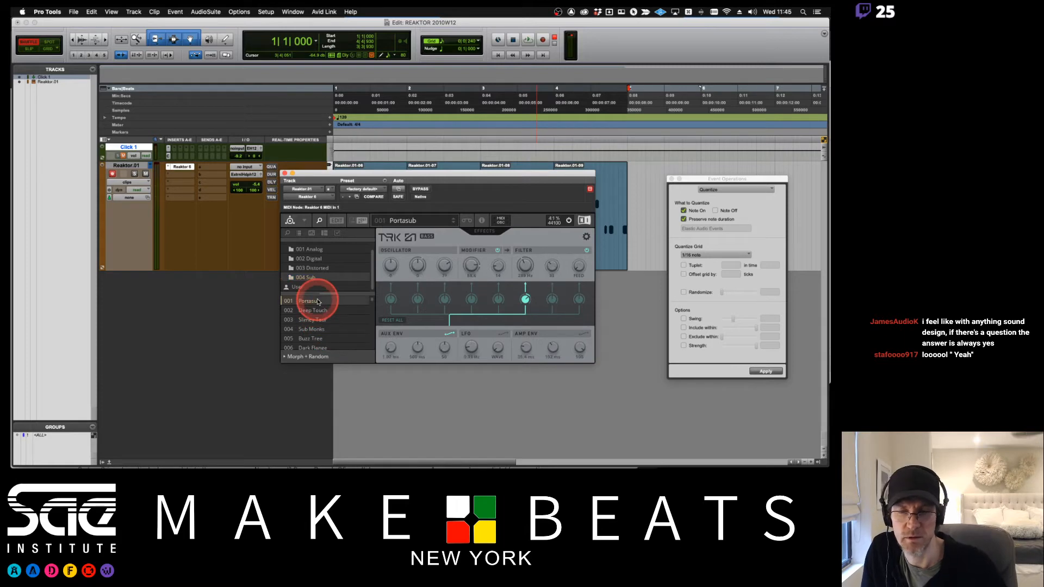
{"action": "key", "text": "space"}
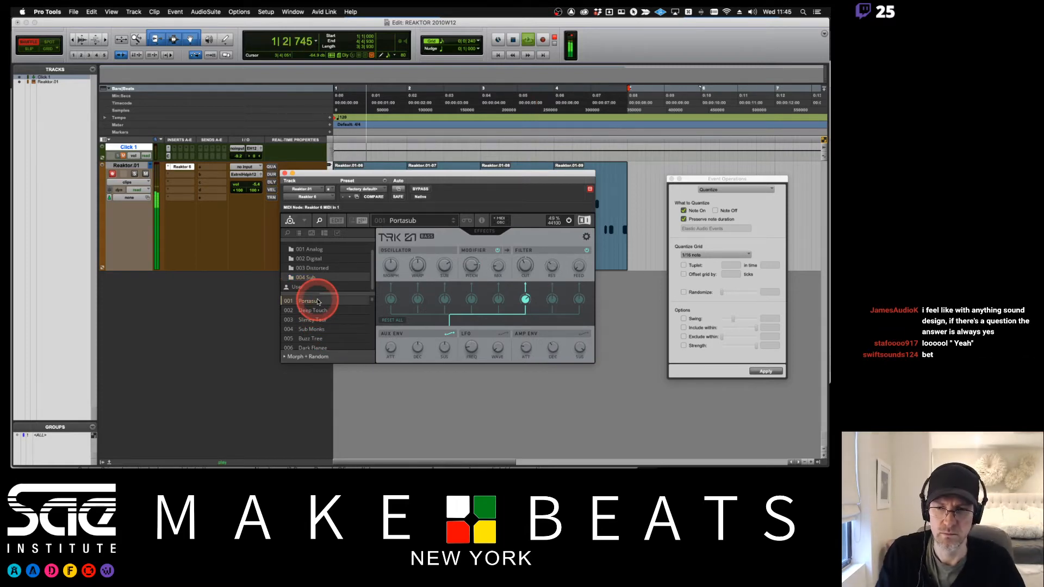
- Step through the Sub presets during playback and settle on Mojo
{"action": "left_click", "coordinate": [314, 310]}
{"action": "left_click", "coordinate": [316, 320]}
{"action": "left_click", "coordinate": [320, 330]}
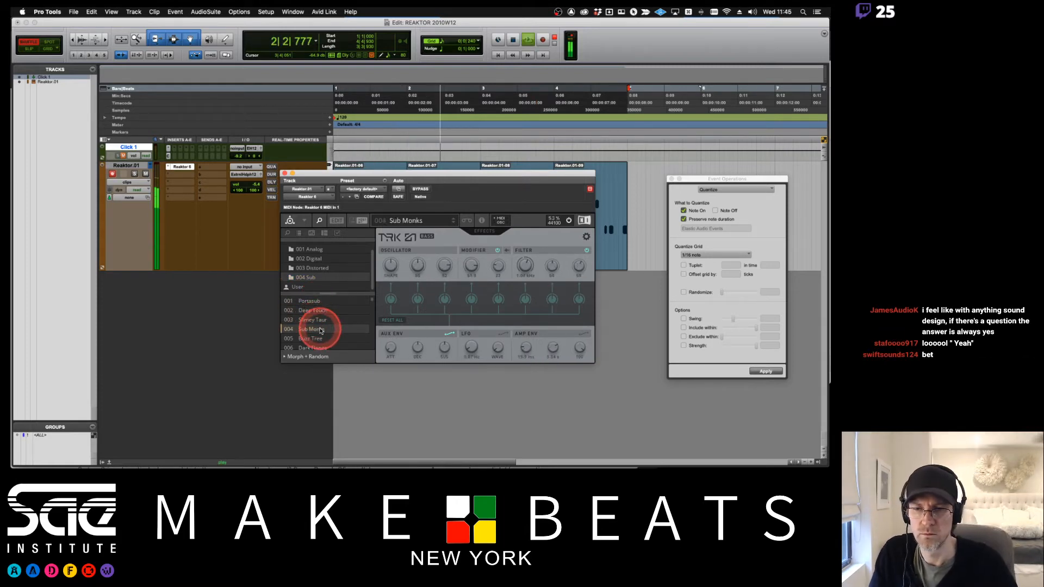
{"action": "left_click", "coordinate": [321, 339]}
{"action": "left_click", "coordinate": [324, 348]}
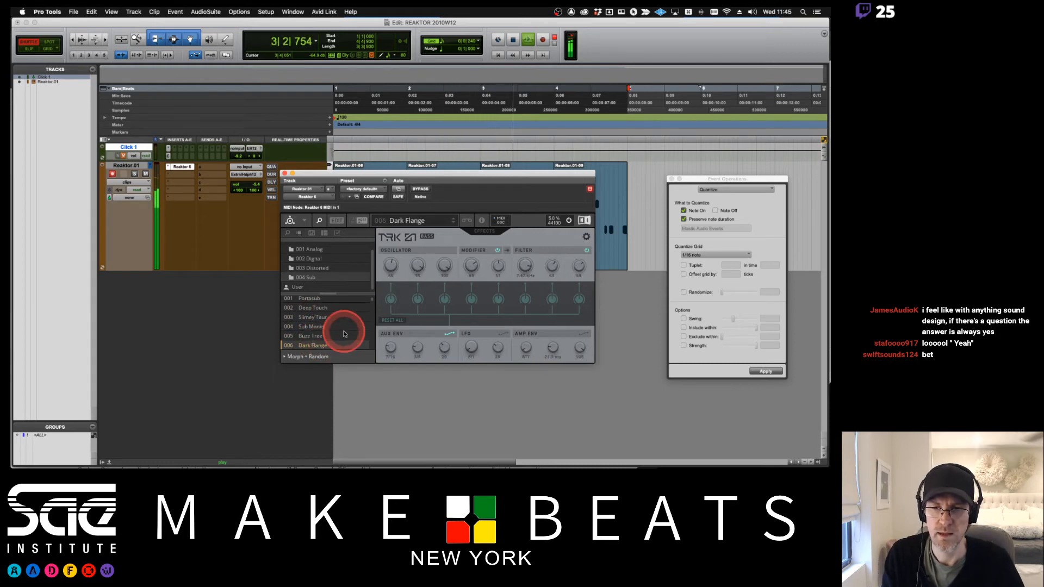
{"action": "left_click", "coordinate": [344, 338]}
{"action": "left_click", "coordinate": [348, 341]}
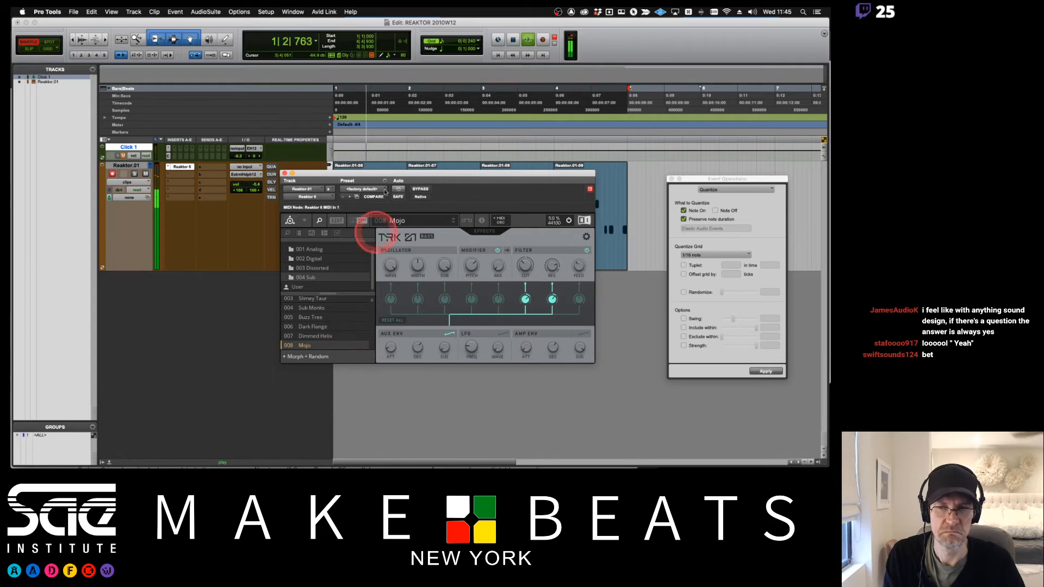
- Stop playback and delete the existing MIDI regions from the Reaktor track
{"action": "left_click_drag", "start_coordinate": [375, 179], "coordinate": [407, 295]}
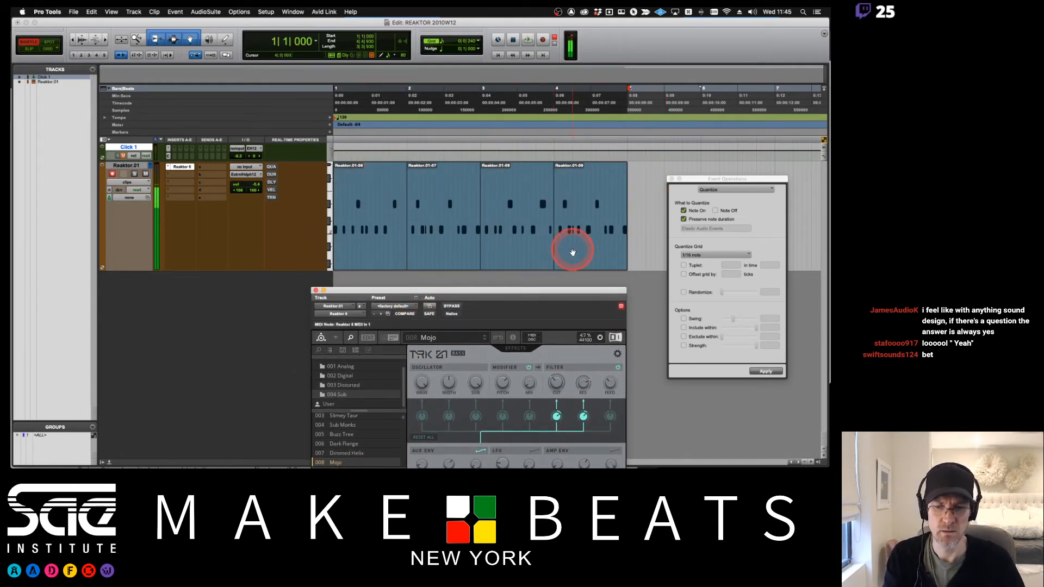
{"action": "key", "text": "space"}
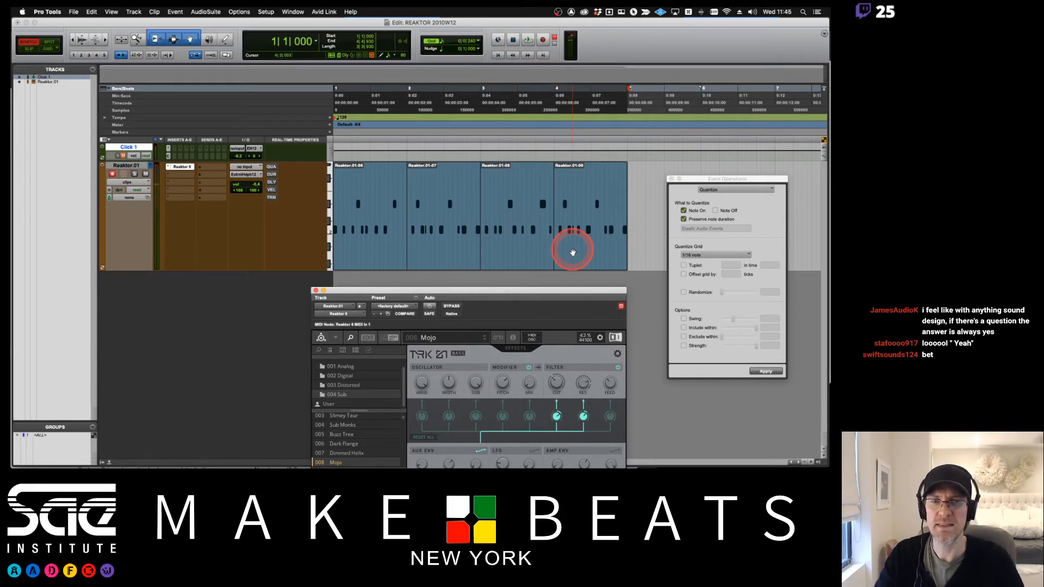
{"action": "left_click", "coordinate": [381, 257]}
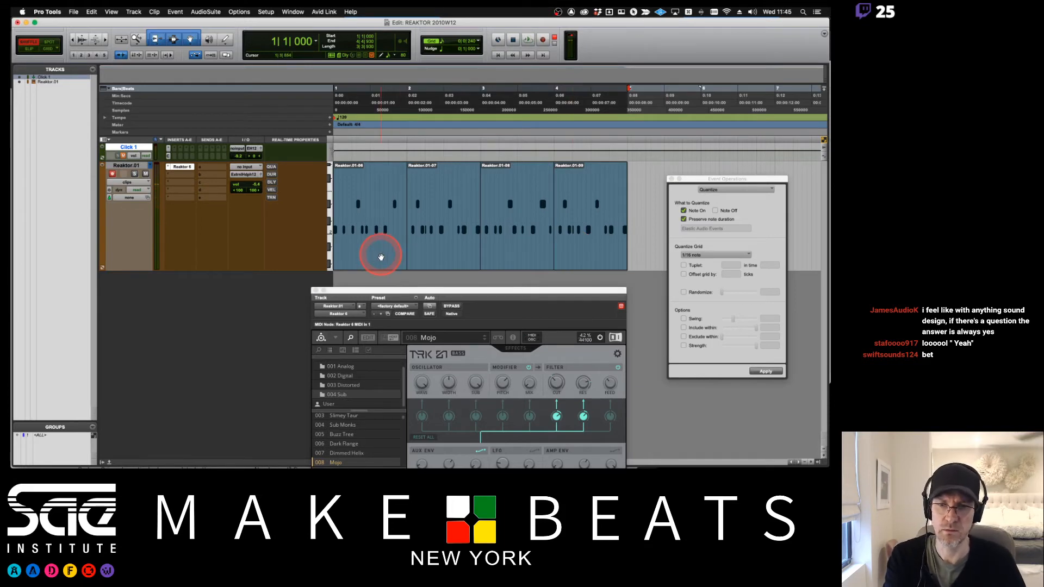
{"action": "key", "text": "Delete"}
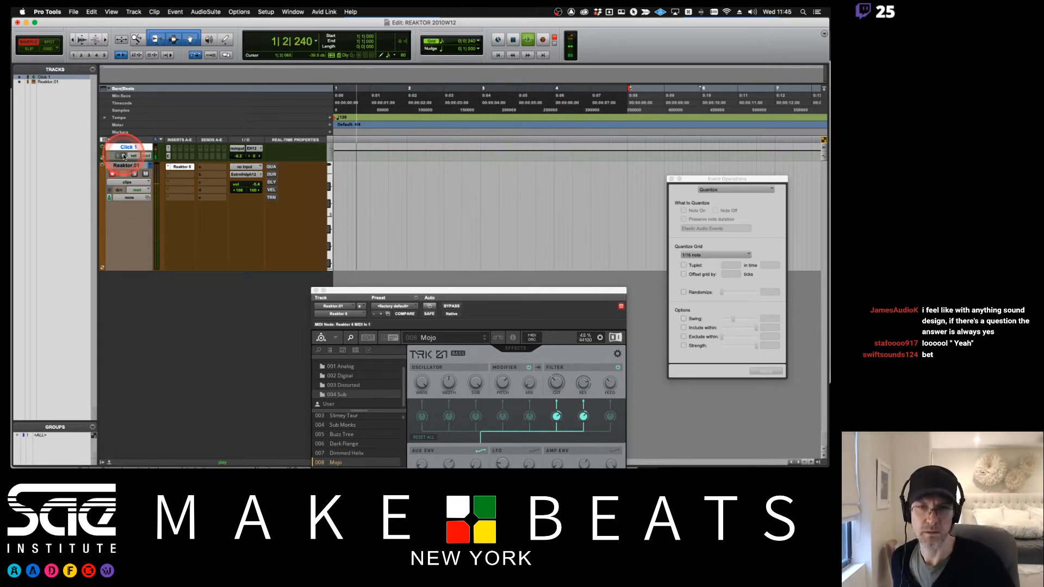
- Record a new MIDI bass part on the Reaktor track
{"action": "left_click", "coordinate": [150, 113]}
{"action": "key", "text": "super+space"}
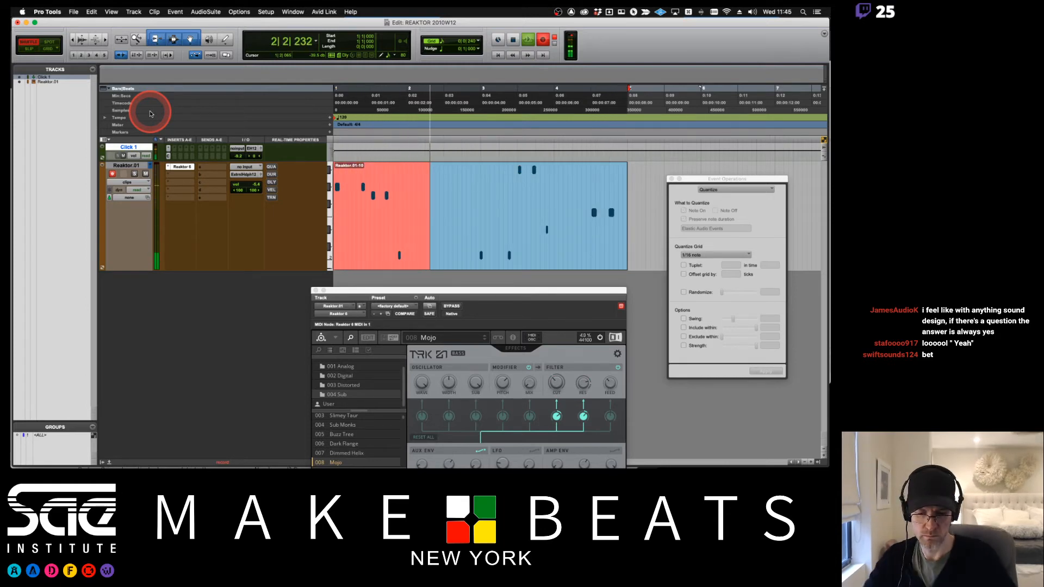
{"action": "key", "text": "space"}
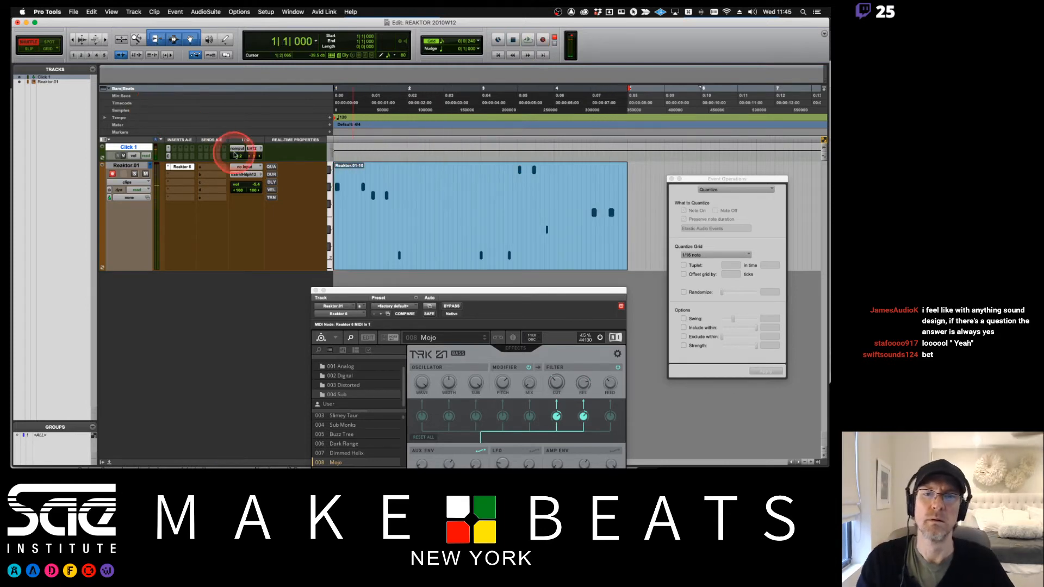
- Quantize the newly recorded MIDI region to 1/16 notes
{"action": "left_click", "coordinate": [481, 198]}
{"action": "left_click", "coordinate": [465, 257]}
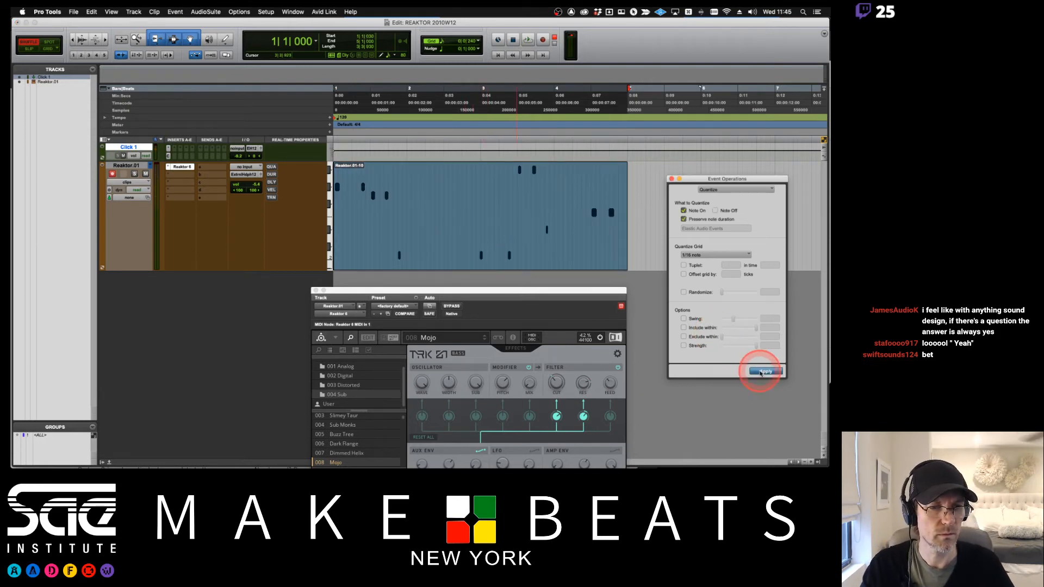
{"action": "left_click", "coordinate": [766, 371]}
- Split the MIDI region at bar 3 and swap the order of the two halves
{"action": "left_click", "coordinate": [474, 167]}
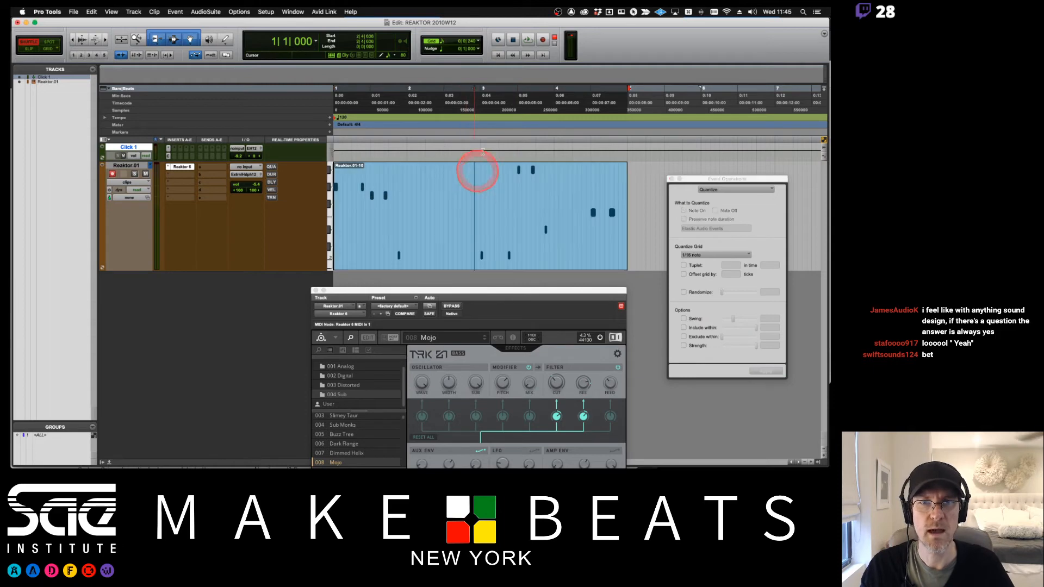
{"action": "left_click", "coordinate": [478, 41]}
{"action": "left_click", "coordinate": [498, 15]}
{"action": "left_click", "coordinate": [489, 234]}
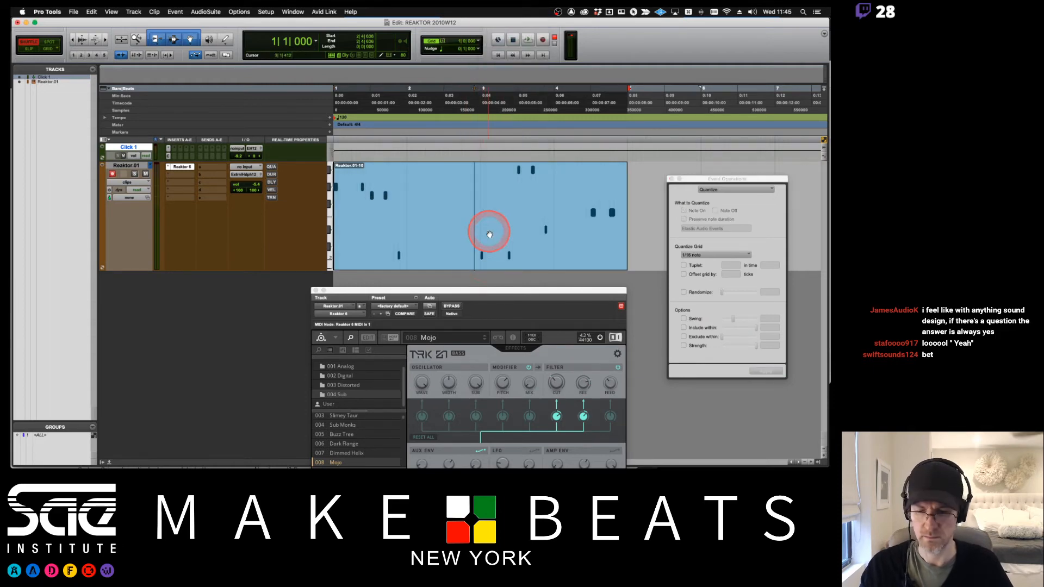
{"action": "left_click", "coordinate": [480, 201]}
{"action": "key", "text": "b"}
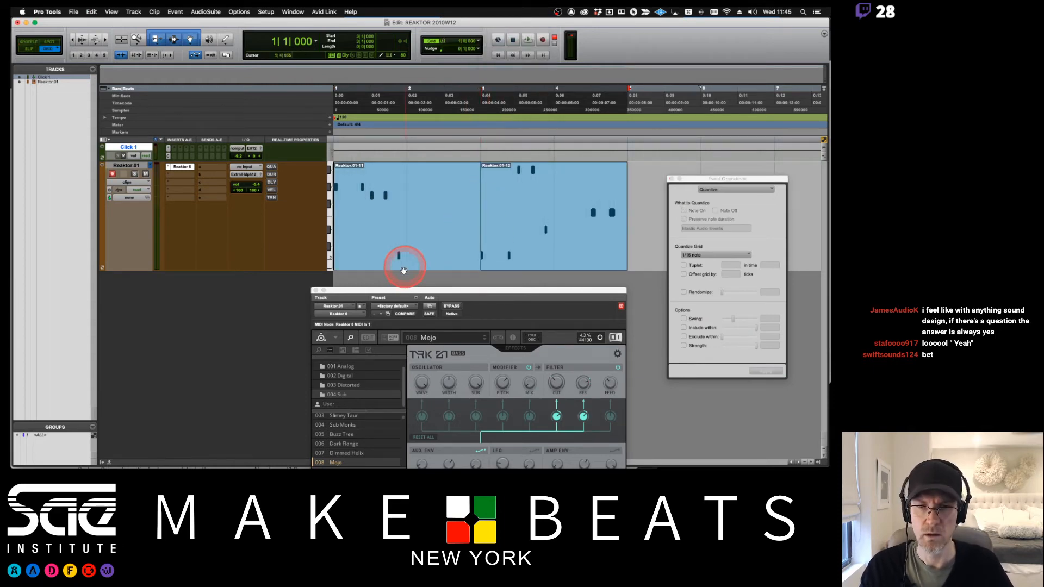
{"action": "left_click_drag", "start_coordinate": [404, 266], "coordinate": [655, 262]}
{"action": "left_click", "coordinate": [554, 263], "text": "shift"}
{"action": "left_click_drag", "start_coordinate": [553, 264], "coordinate": [343, 266]}
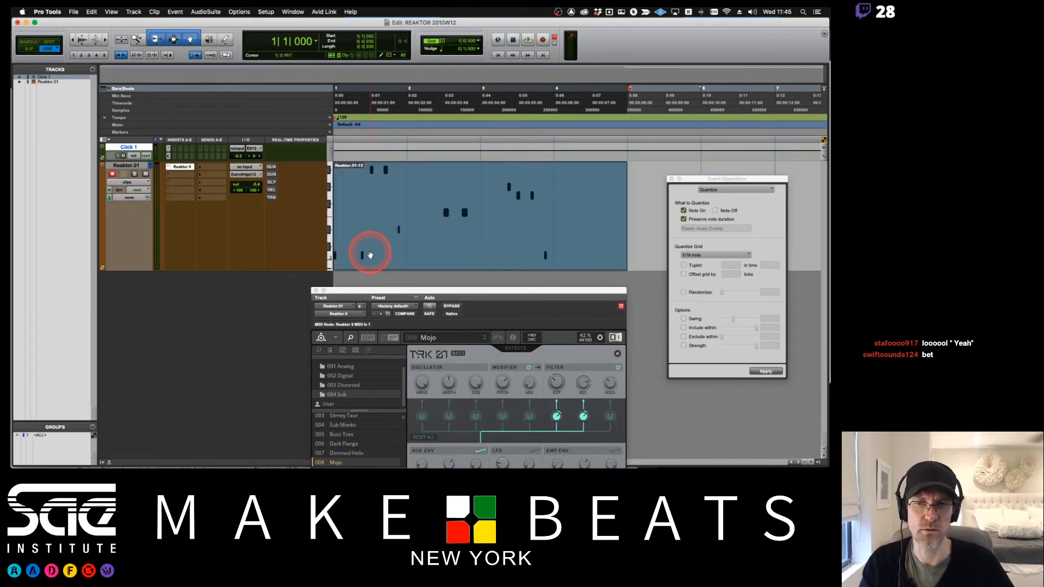
- Play the rearranged pattern and open the region in the MIDI Editor
{"action": "key", "text": "space"}
{"action": "left_click", "coordinate": [123, 156]}
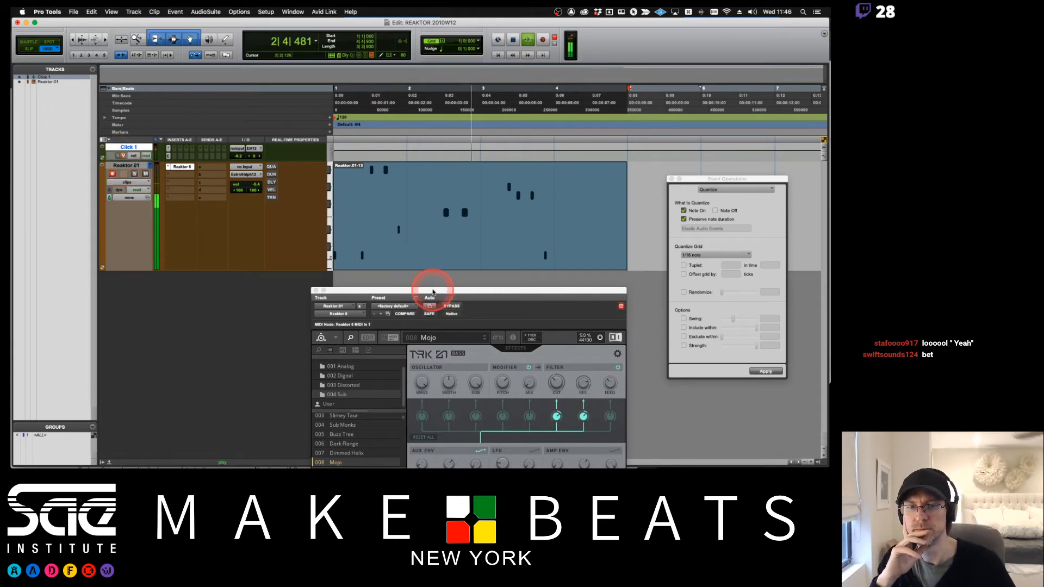
{"action": "mouse_move", "coordinate": [431, 291]}
{"action": "left_mouse_down"}
{"action": "mouse_move", "coordinate": [419, 214]}
{"action": "mouse_move", "coordinate": [423, 280]}
{"action": "left_mouse_up"}
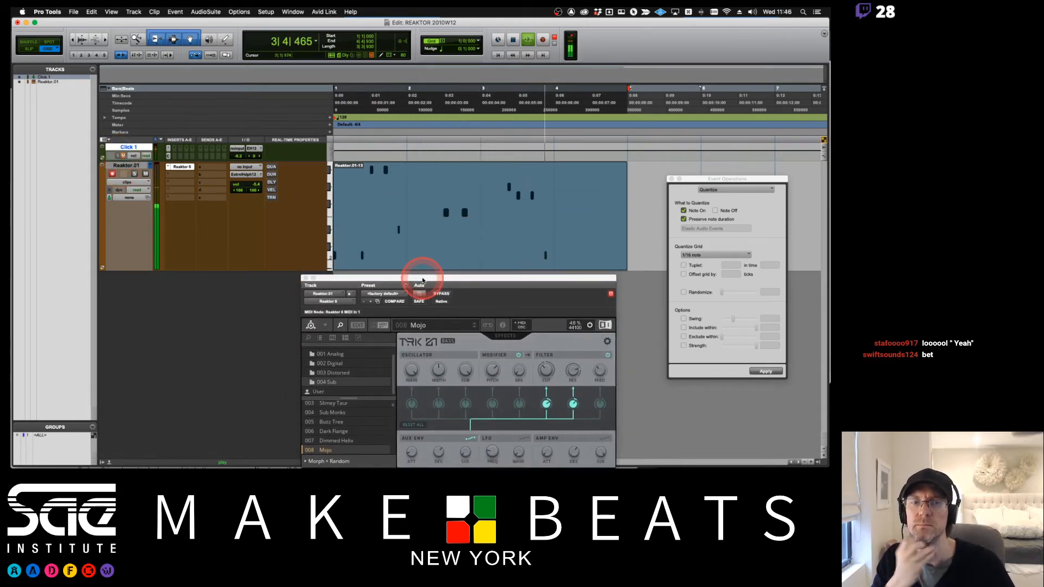
{"action": "left_click", "coordinate": [451, 208]}
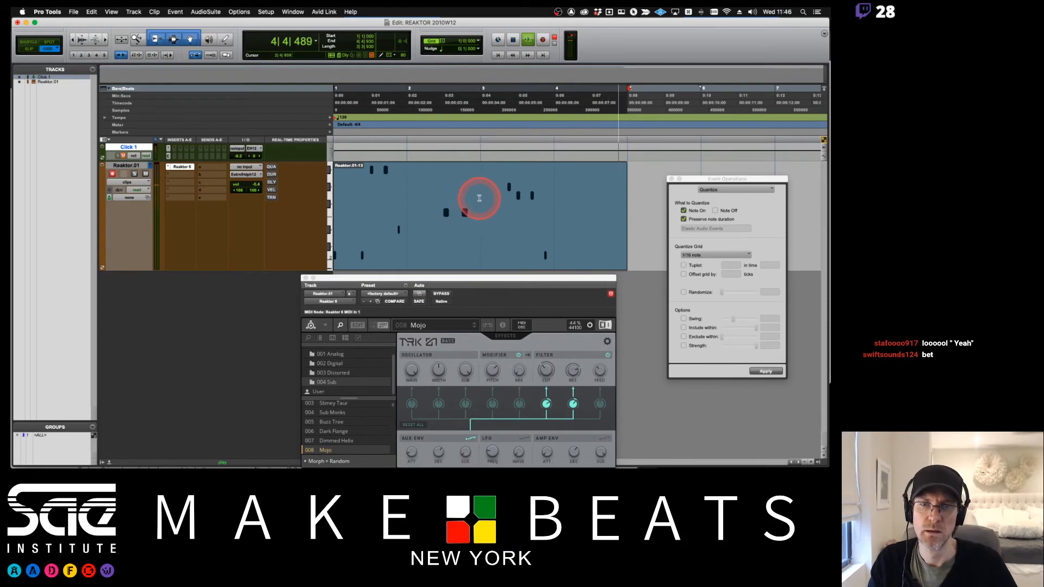
{"action": "left_click", "coordinate": [479, 198]}
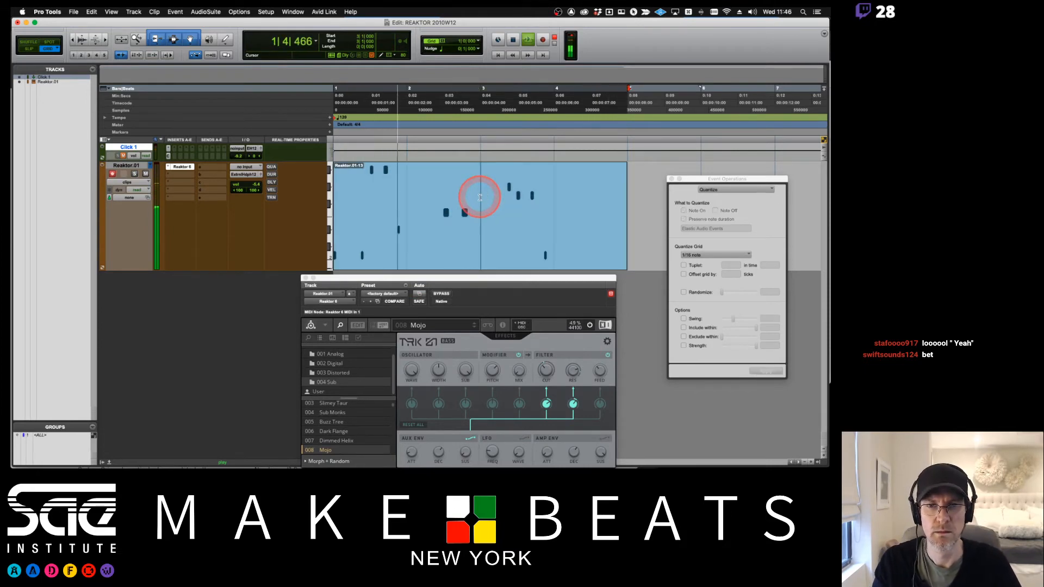
{"action": "left_click", "coordinate": [450, 260]}
{"action": "double_click", "coordinate": [450, 260]}
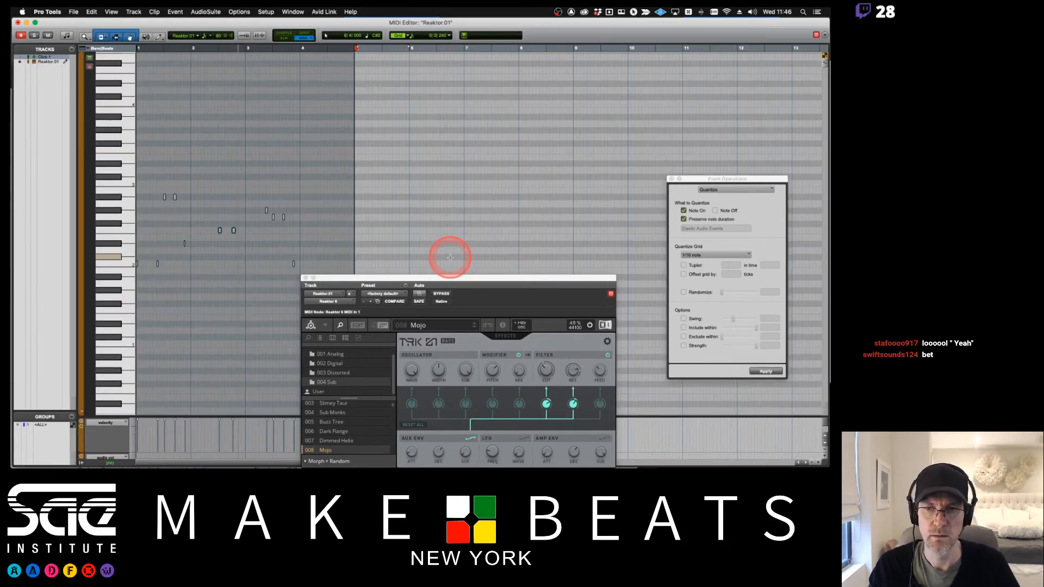
- Add a short bass note just before bar 3 in the MIDI Editor
{"action": "left_click", "coordinate": [239, 224]}
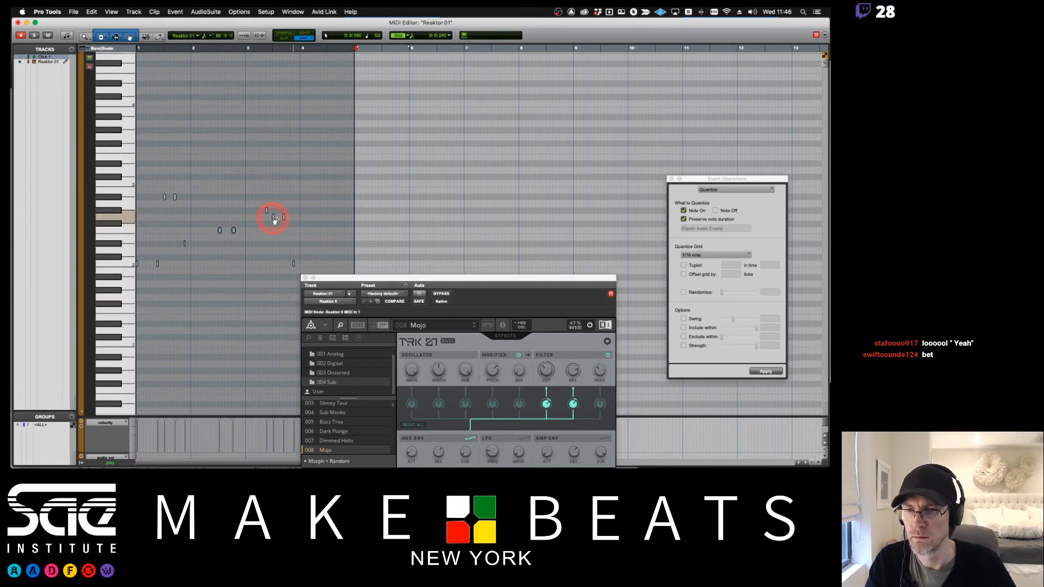
{"action": "left_click", "coordinate": [274, 217]}
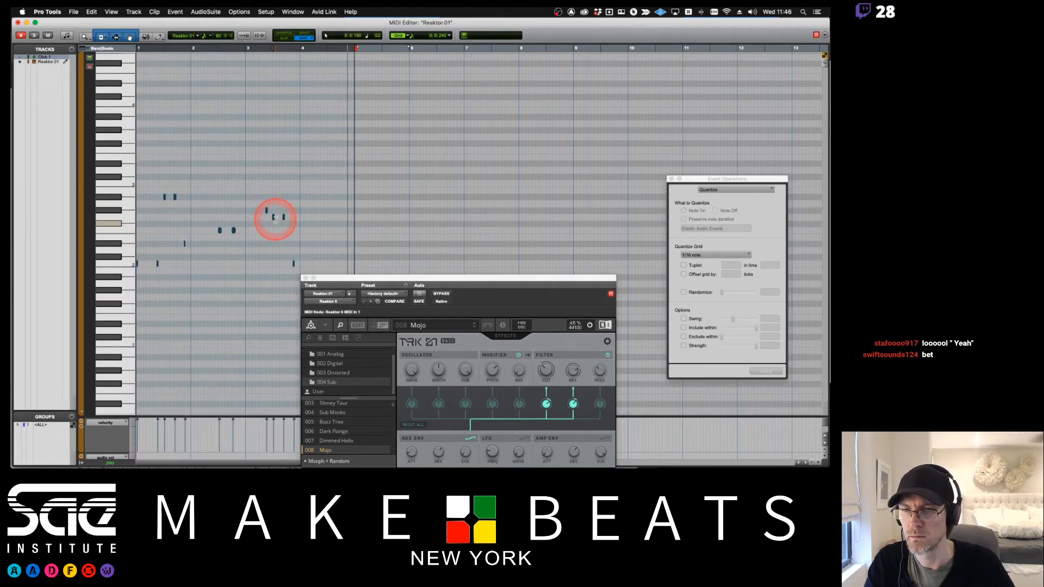
{"action": "left_click", "coordinate": [249, 217]}
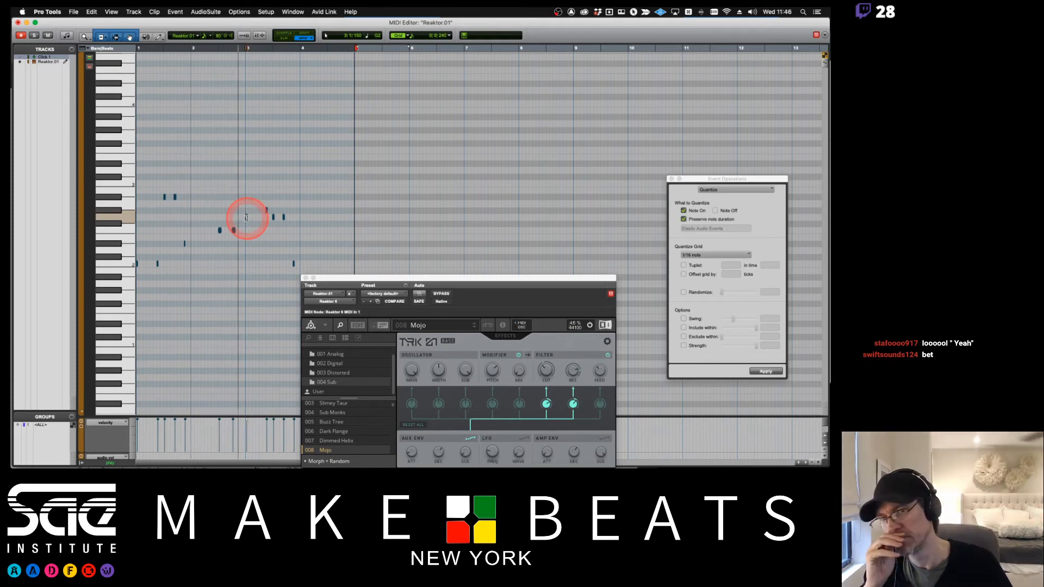
- Move the note at bar 3 down several semitones in the MIDI Editor
{"action": "left_click", "coordinate": [284, 219]}
{"action": "left_click_drag", "start_coordinate": [285, 222], "coordinate": [285, 234]}
{"action": "left_click", "coordinate": [337, 278]}
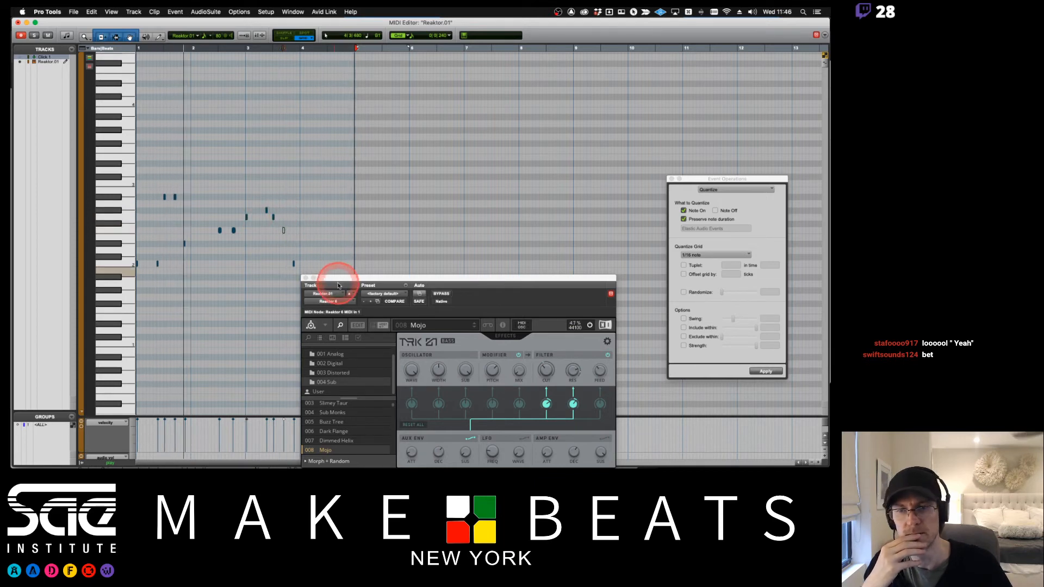
{"action": "left_click_drag", "start_coordinate": [338, 278], "coordinate": [399, 269]}
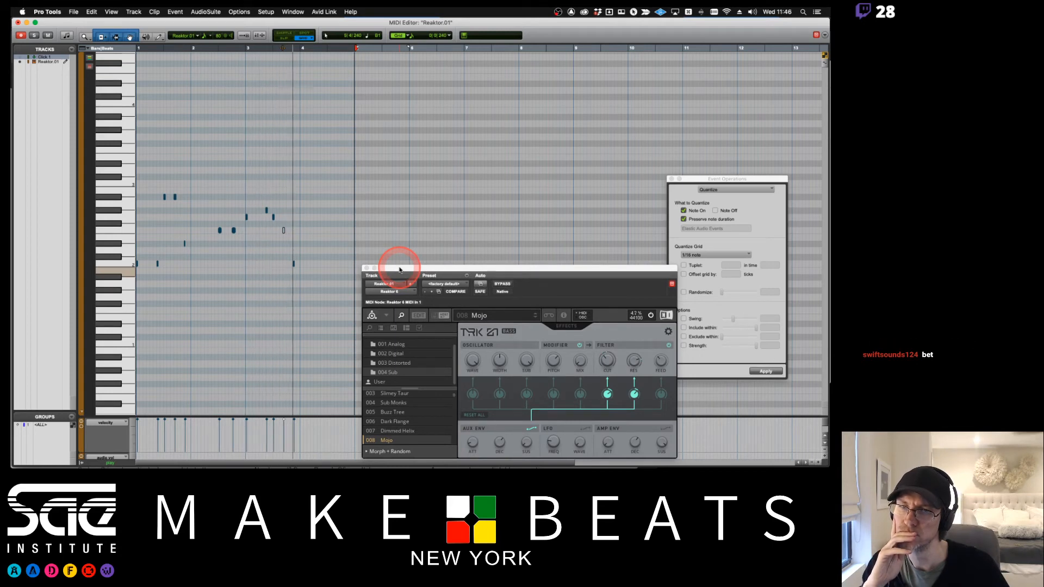
{"action": "left_click", "coordinate": [297, 255]}
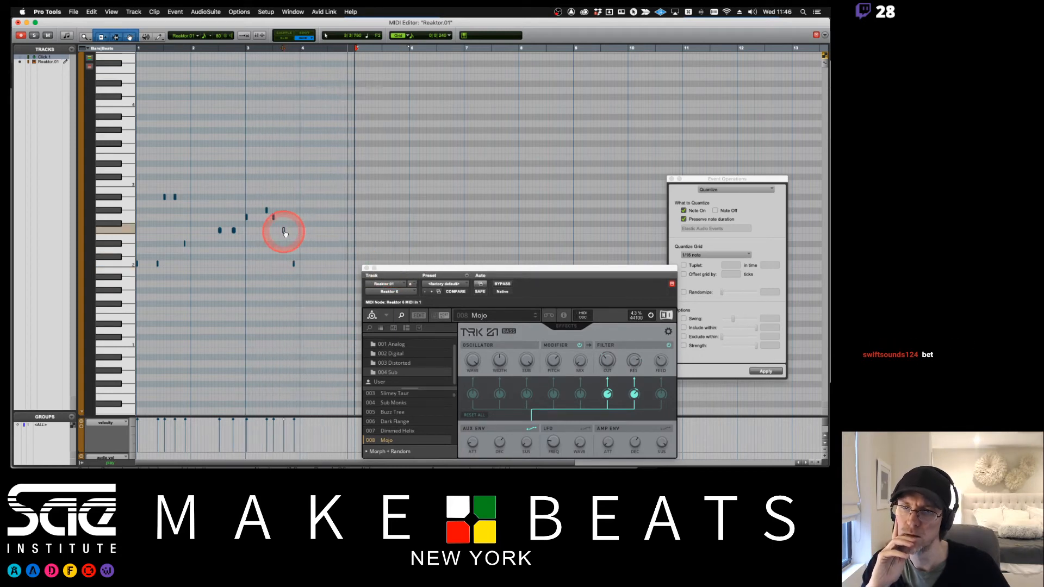
{"action": "left_click_drag", "start_coordinate": [283, 232], "coordinate": [284, 244]}
{"action": "left_click", "coordinate": [322, 163]}
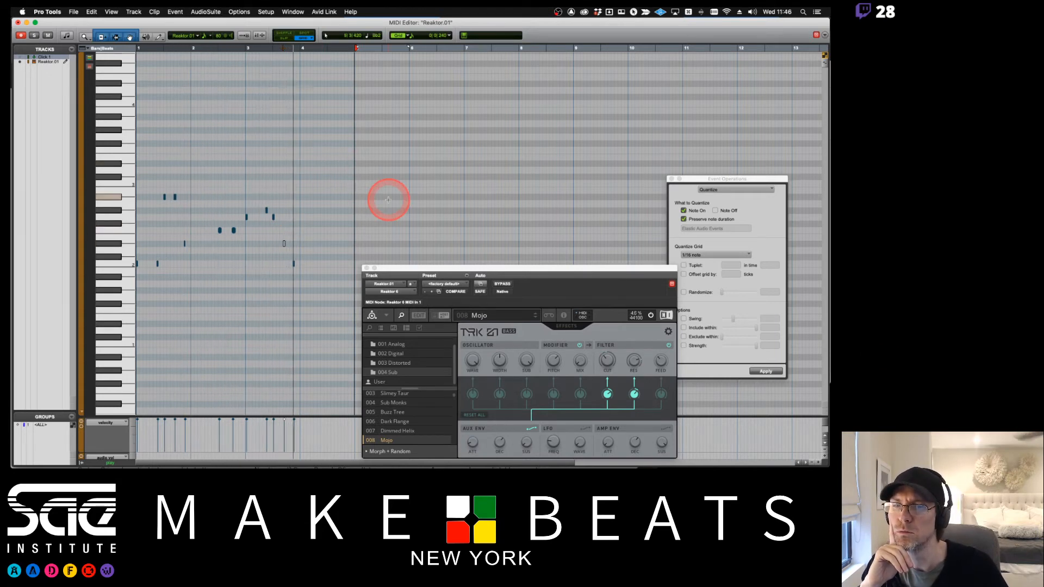
- Close the MIDI Editor to return to the Edit window
{"action": "left_click_drag", "start_coordinate": [408, 268], "coordinate": [392, 117]}
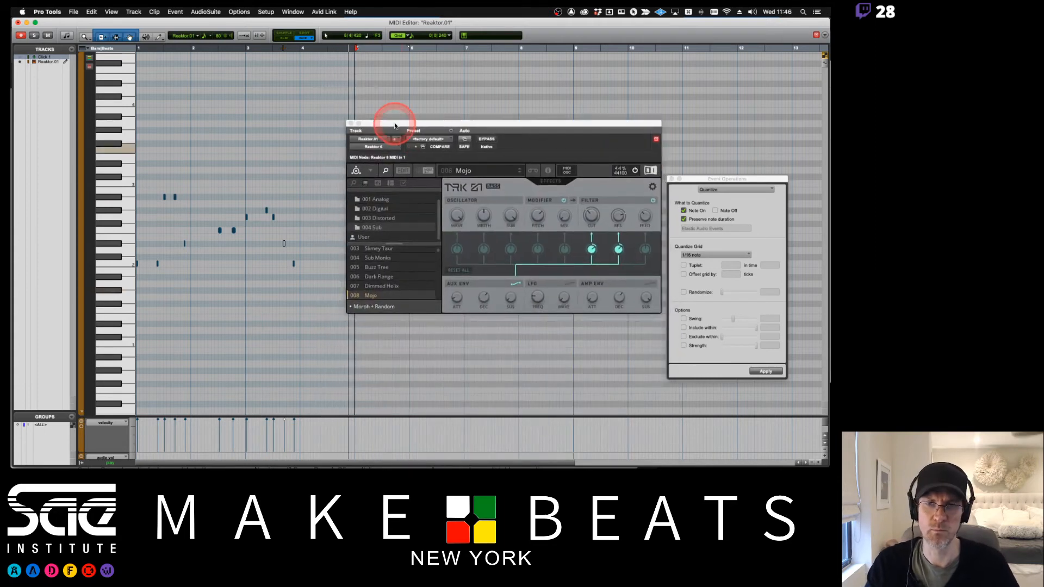
{"action": "left_click", "coordinate": [494, 179]}
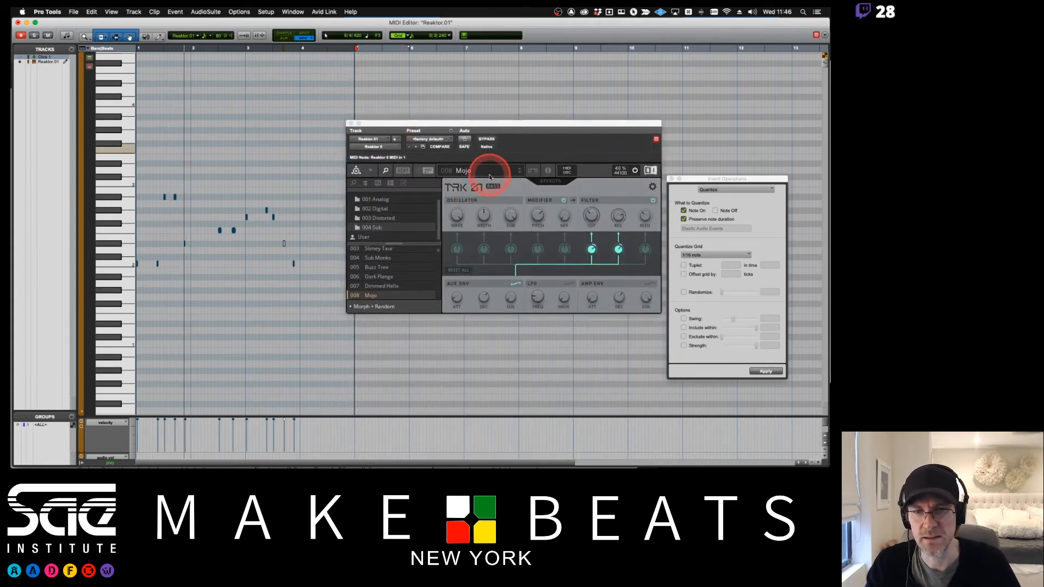
{"action": "left_click", "coordinate": [17, 22]}
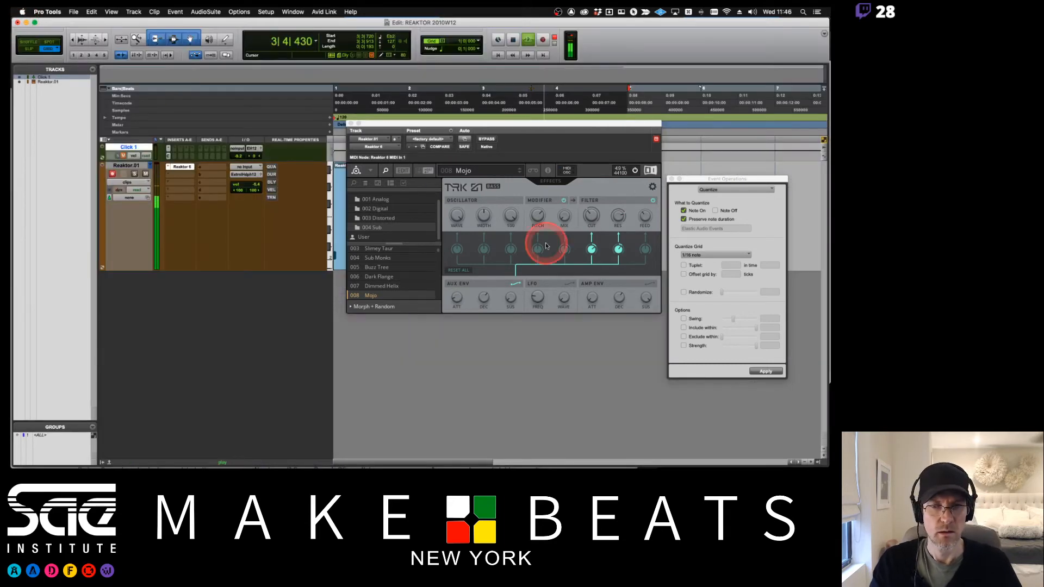
- Open the TRK-01 amp envelope view and shorten the envelope's decay
{"action": "left_click", "coordinate": [508, 196]}
{"action": "left_click", "coordinate": [604, 287]}
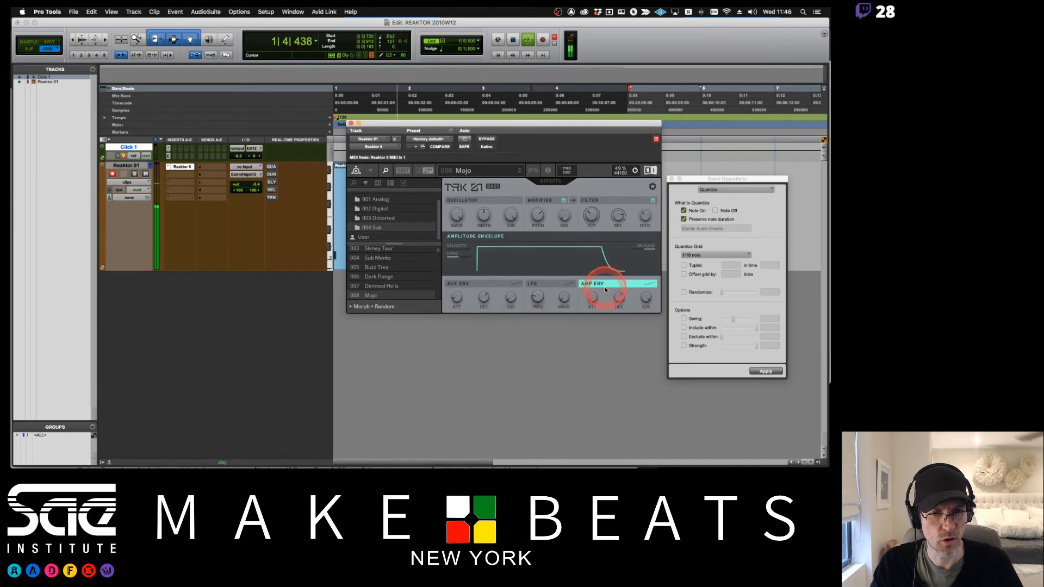
{"action": "left_click_drag", "start_coordinate": [645, 357], "coordinate": [658, 469]}
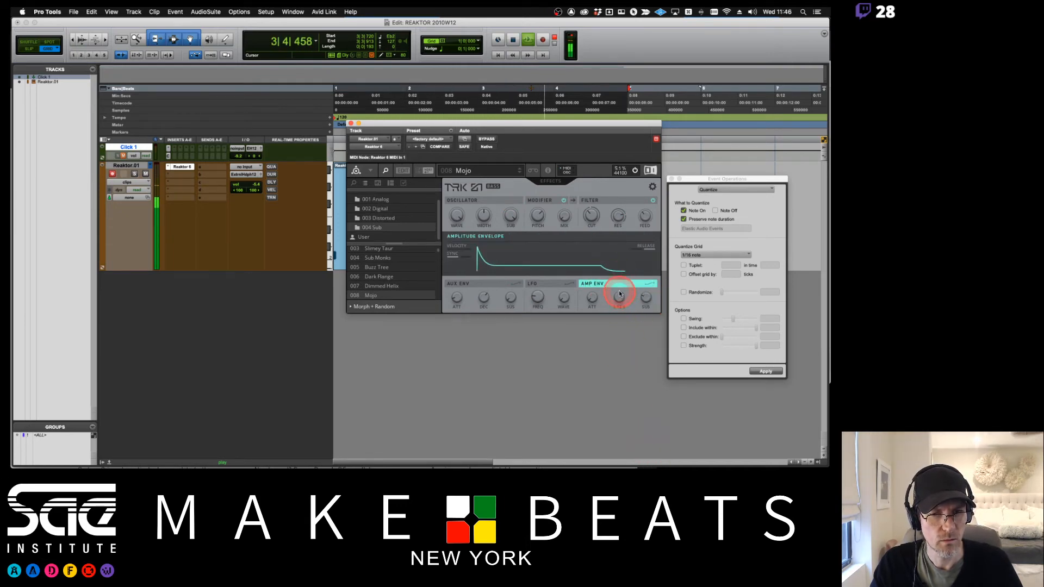
{"action": "left_click_drag", "start_coordinate": [620, 284], "coordinate": [620, 274]}
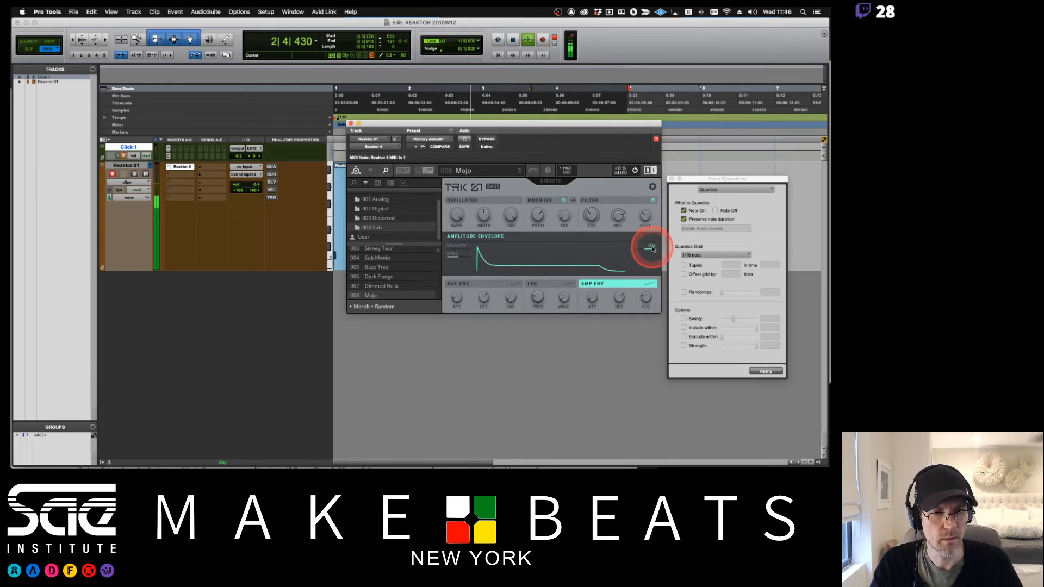
{"action": "left_click", "coordinate": [651, 247]}
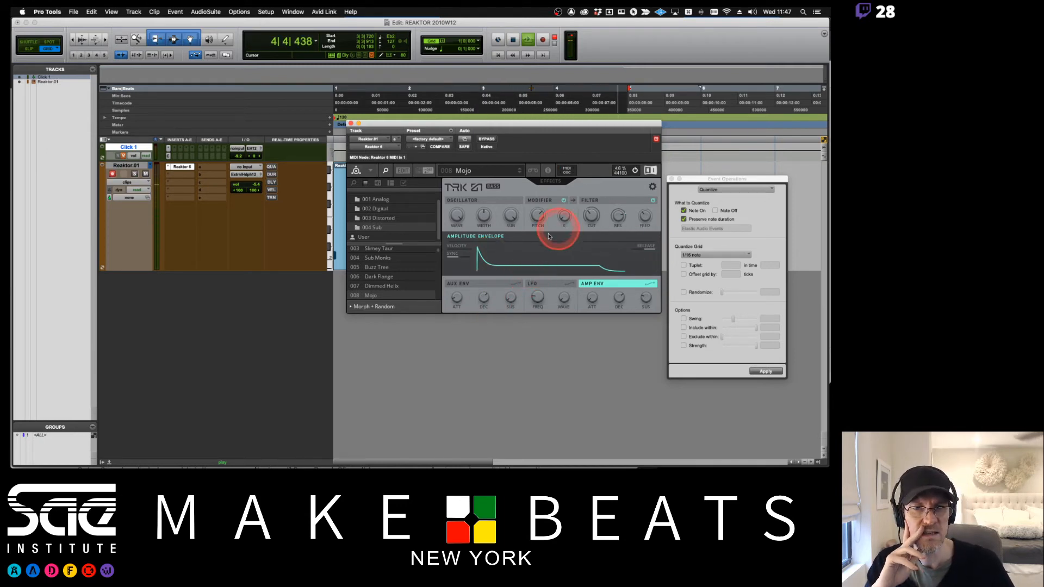
- Lower the modulation amount on the filter cutoff in the macro view
{"action": "left_click", "coordinate": [519, 285]}
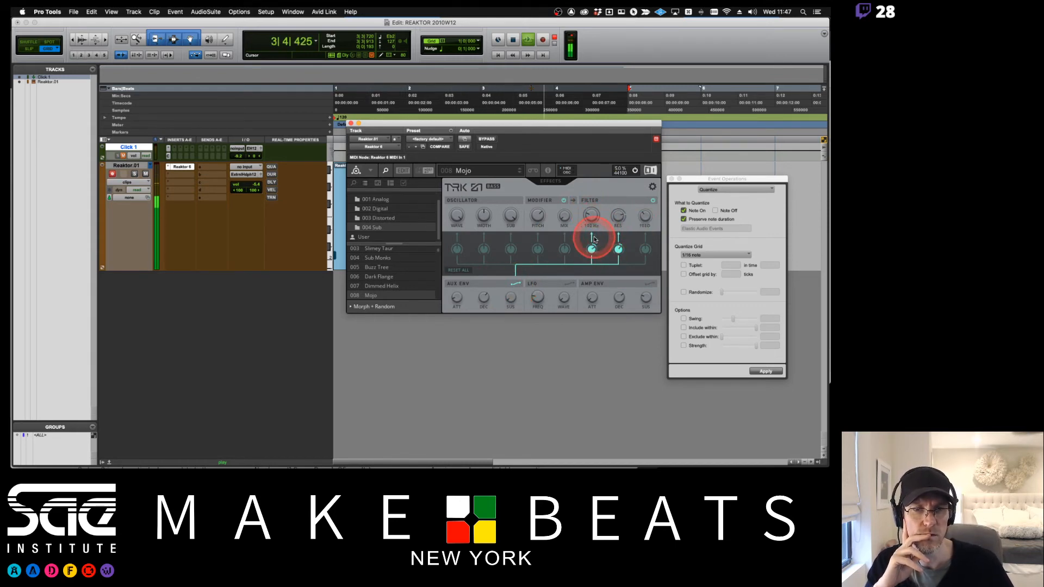
{"action": "left_click_drag", "start_coordinate": [592, 249], "coordinate": [593, 260]}
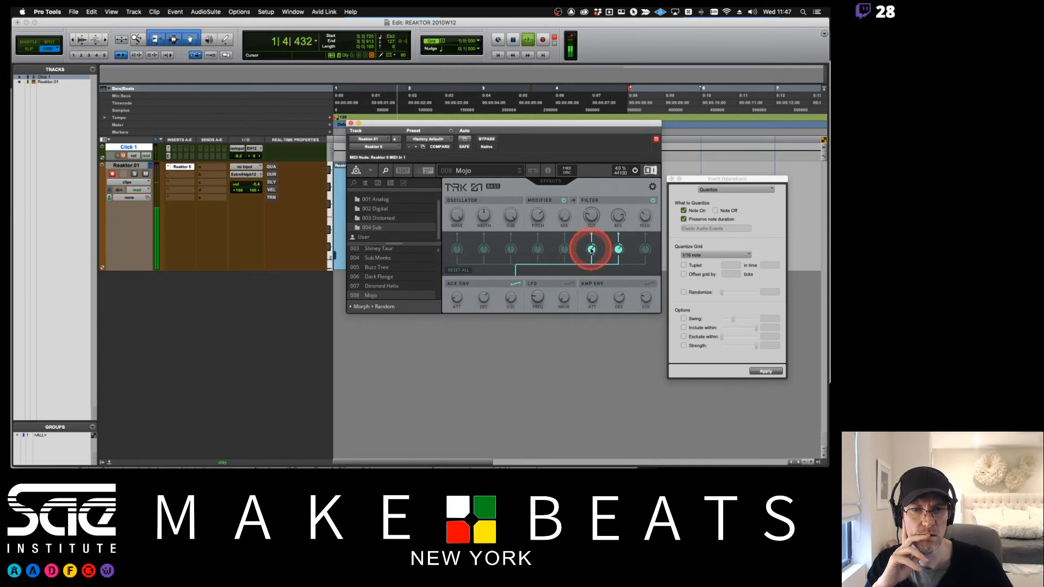
- Open the Oscillator panel and turn down its Width knob
{"action": "left_click", "coordinate": [507, 203]}
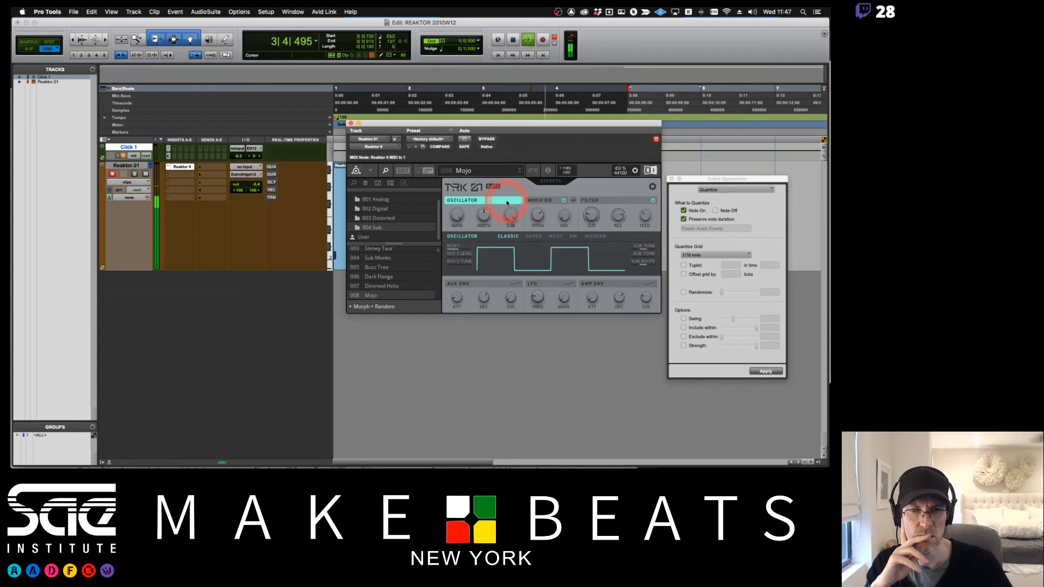
{"action": "left_click", "coordinate": [553, 203]}
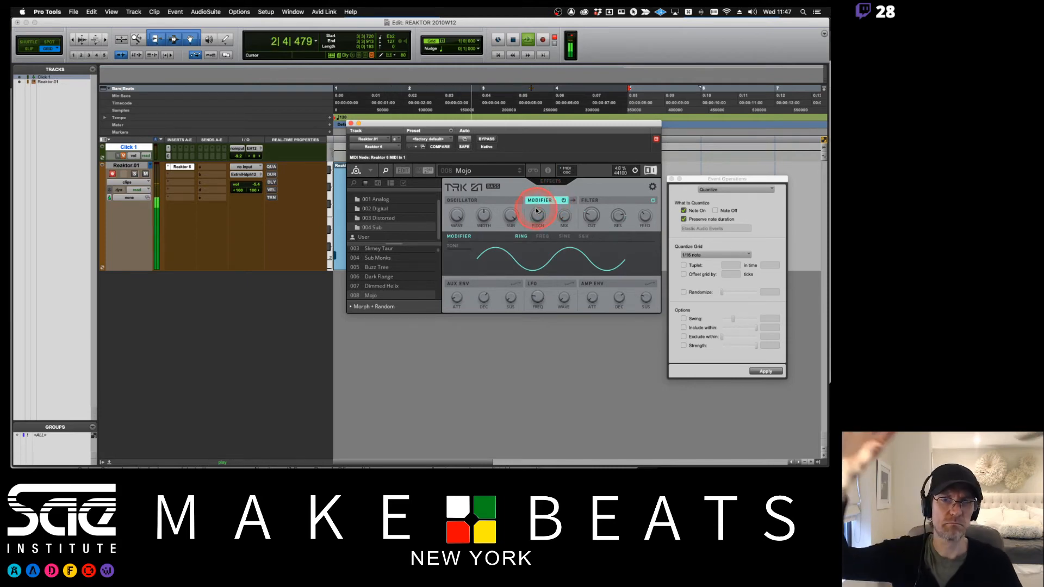
{"action": "left_click", "coordinate": [590, 202]}
{"action": "left_click", "coordinate": [489, 201]}
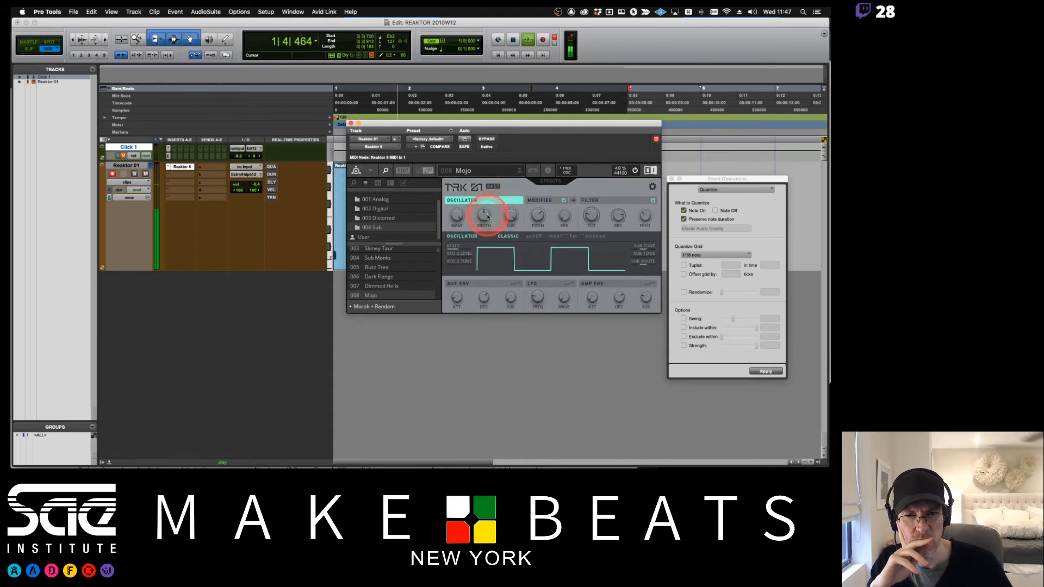
{"action": "mouse_move", "coordinate": [486, 219]}
{"action": "left_mouse_down"}
{"action": "mouse_move", "coordinate": [485, 260]}
{"action": "mouse_move", "coordinate": [489, 215]}
{"action": "mouse_move", "coordinate": [489, 230]}
{"action": "left_mouse_up"}
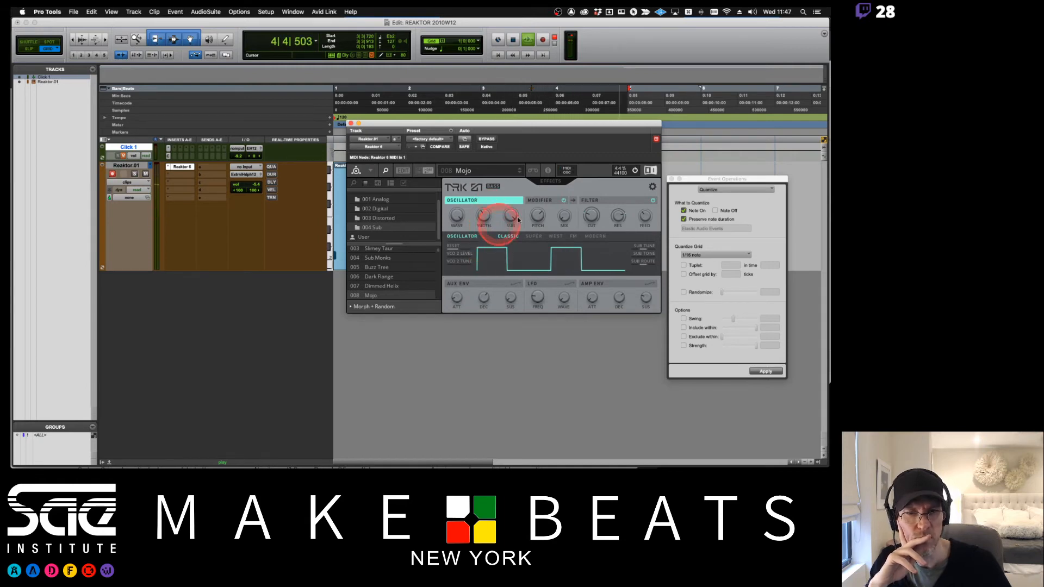
- Browse the Effects page and the oscillator and amp envelope panels of TRK-01
{"action": "left_click", "coordinate": [559, 183]}
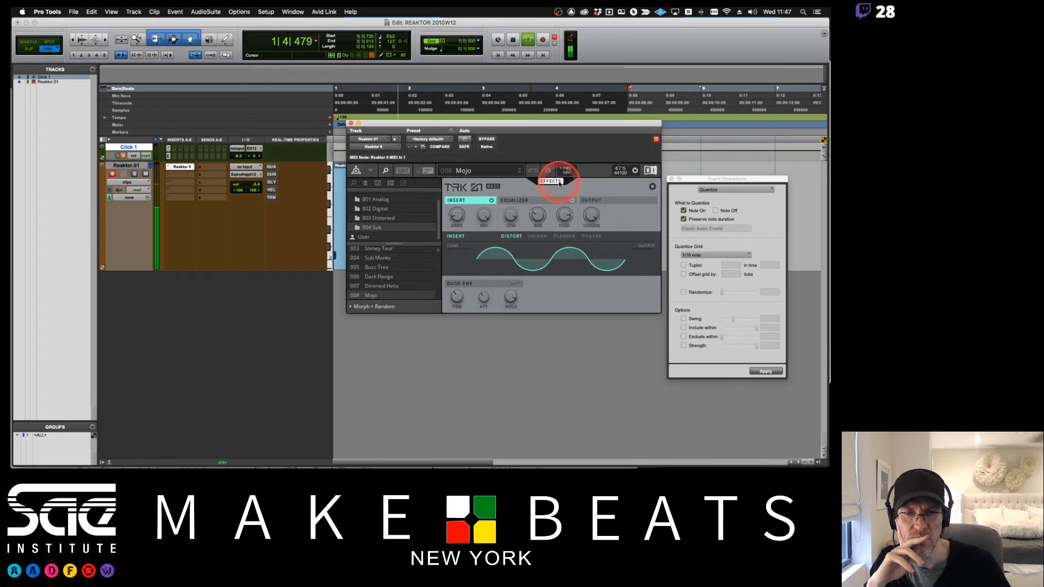
{"action": "left_click", "coordinate": [559, 182]}
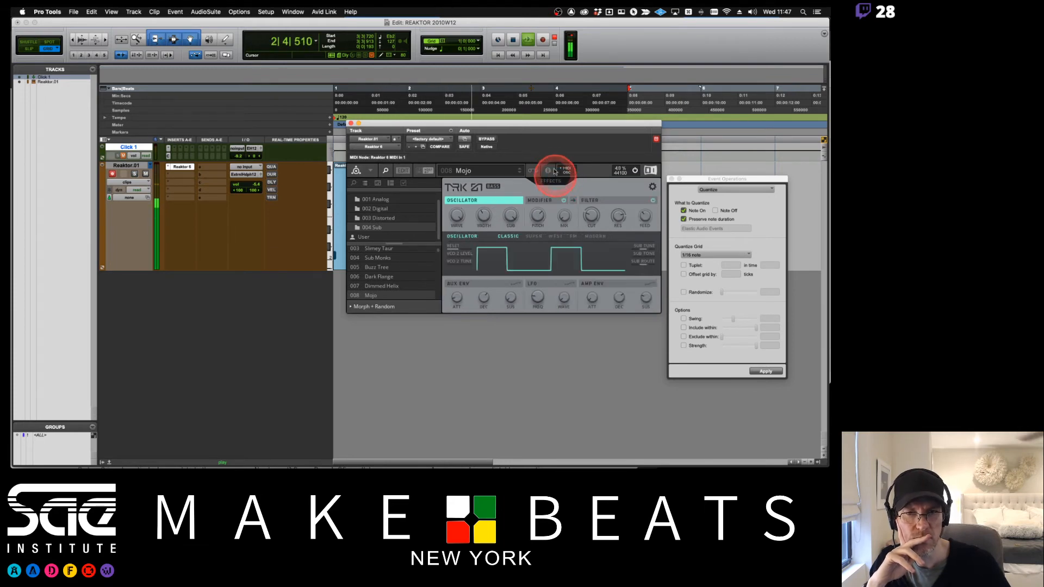
{"action": "mouse_move", "coordinate": [553, 125]}
{"action": "left_mouse_down"}
{"action": "mouse_move", "coordinate": [589, 329]}
{"action": "mouse_move", "coordinate": [576, 261]}
{"action": "mouse_move", "coordinate": [571, 284]}
{"action": "mouse_move", "coordinate": [560, 142]}
{"action": "left_mouse_up"}
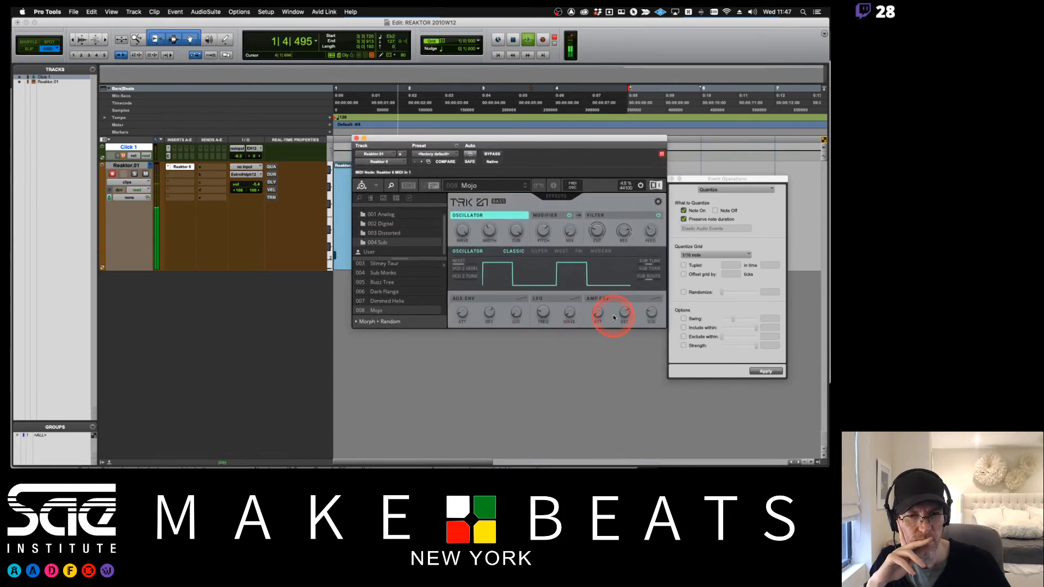
{"action": "left_click", "coordinate": [460, 265]}
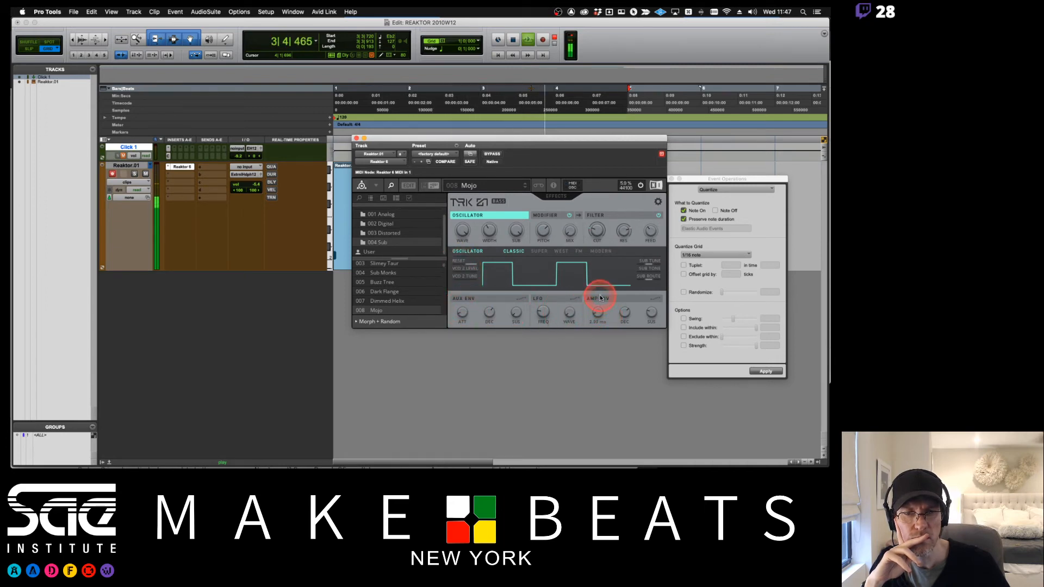
{"action": "left_click", "coordinate": [657, 299]}
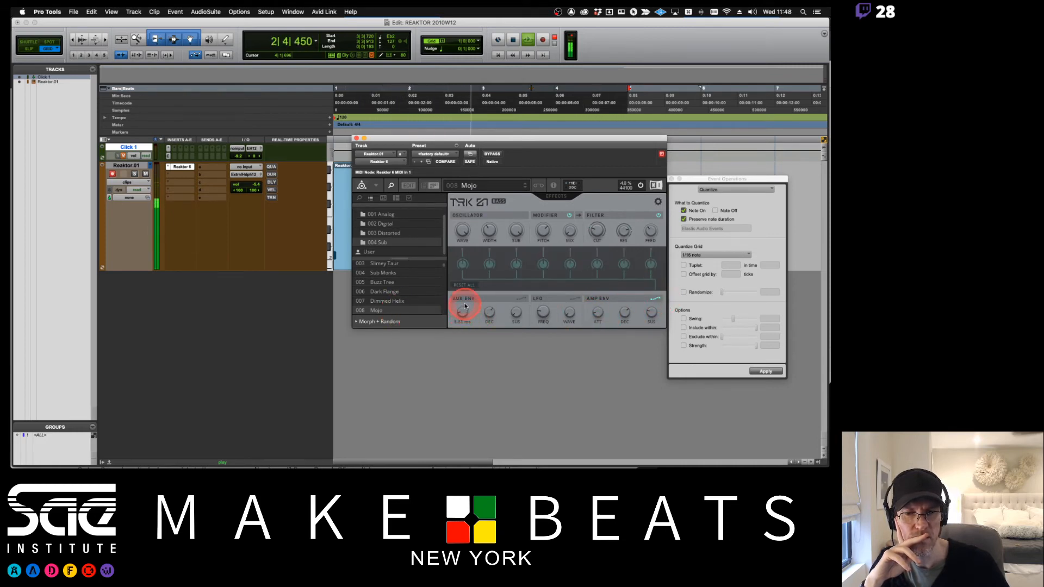
{"action": "left_click", "coordinate": [656, 299]}
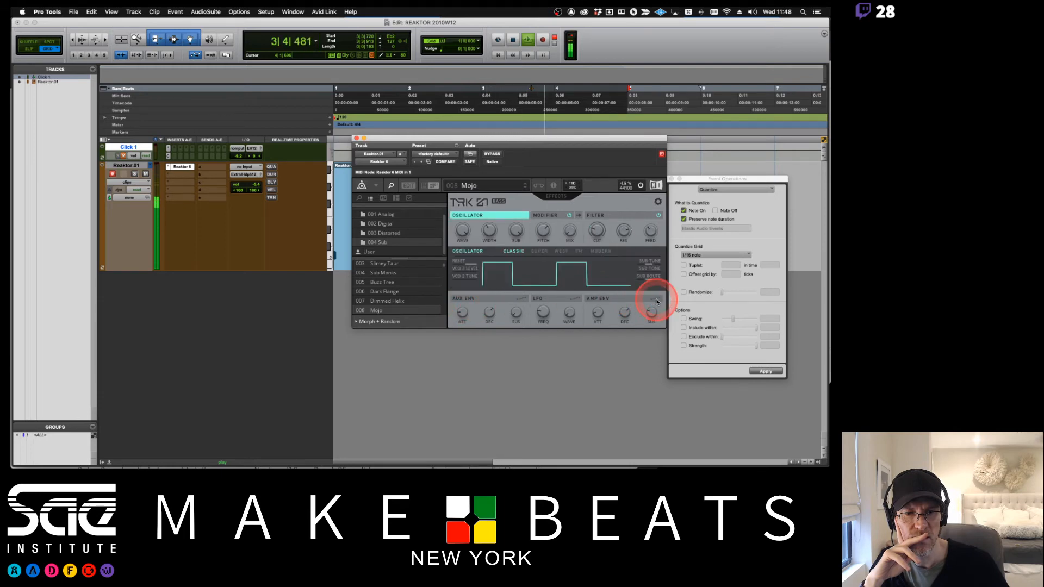
- Switch the oscillator to Super mode and back to Classic
{"action": "left_click", "coordinate": [542, 253]}
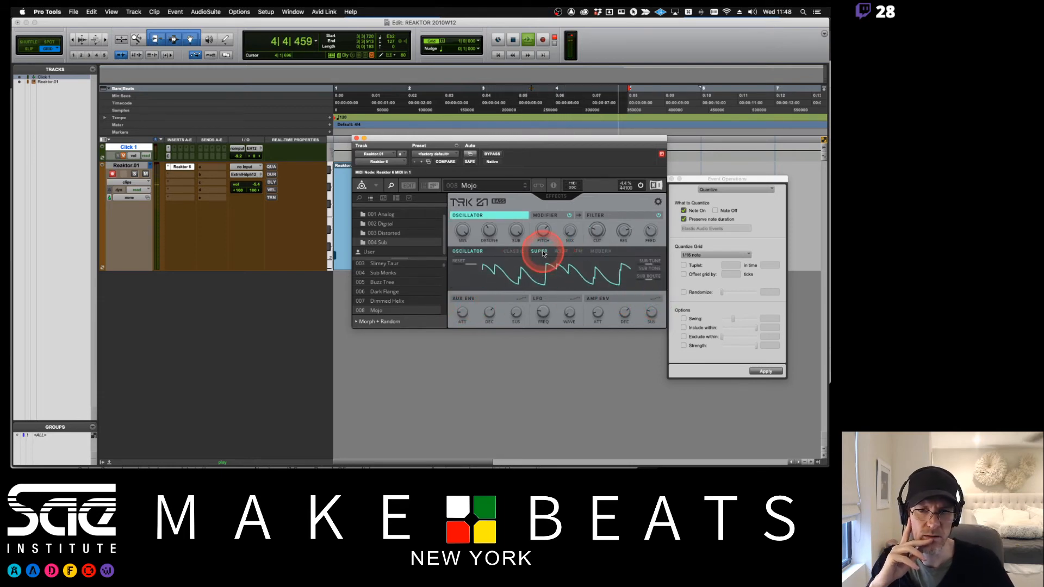
{"action": "left_click", "coordinate": [509, 251]}
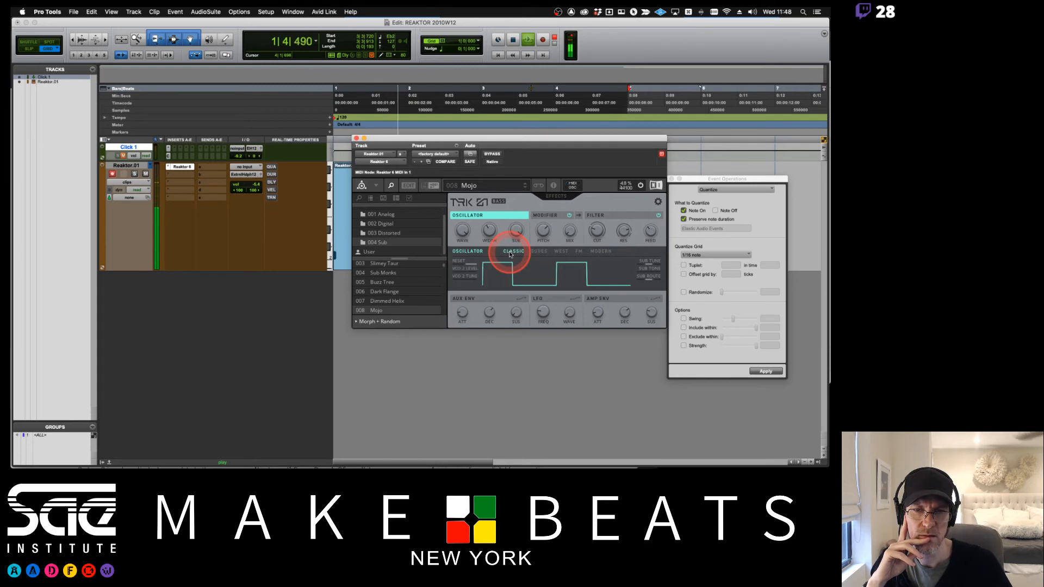
{"action": "mouse_move", "coordinate": [463, 280]}
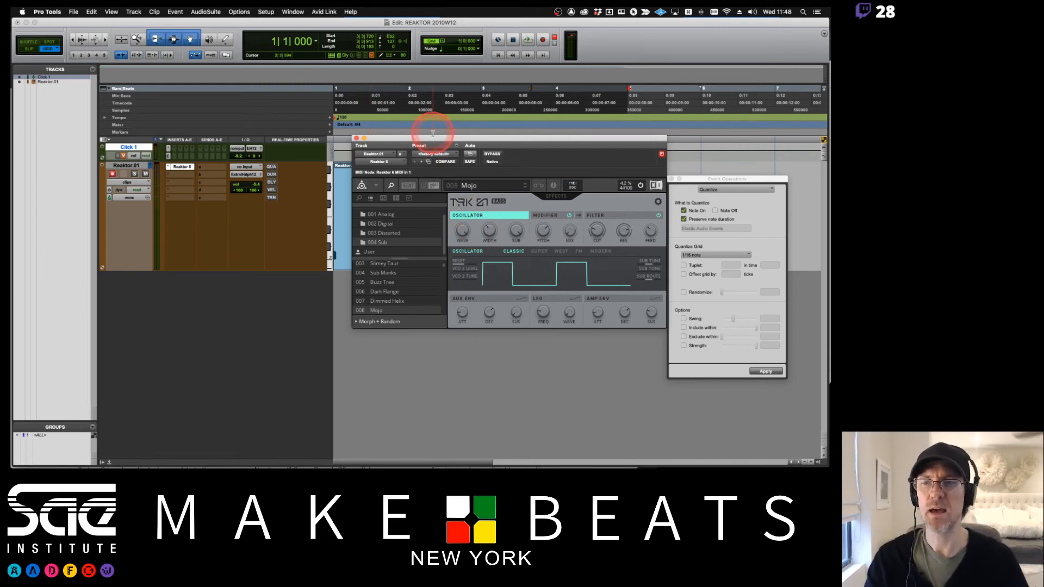
- Close the plug-in window and browse the insert slot's multichannel plug-in menu
{"action": "left_click", "coordinate": [356, 138]}
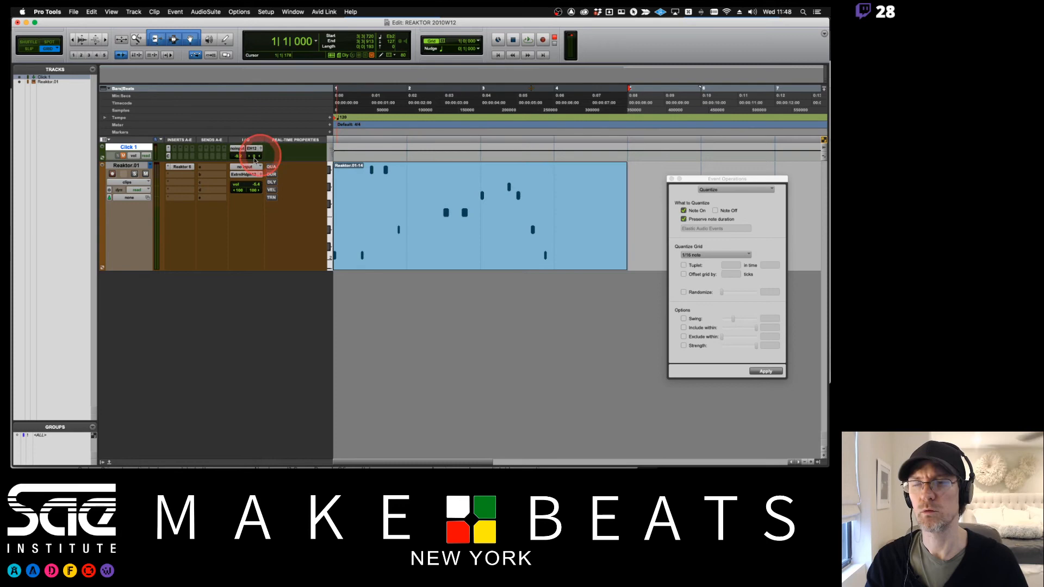
{"action": "left_click", "coordinate": [175, 175]}
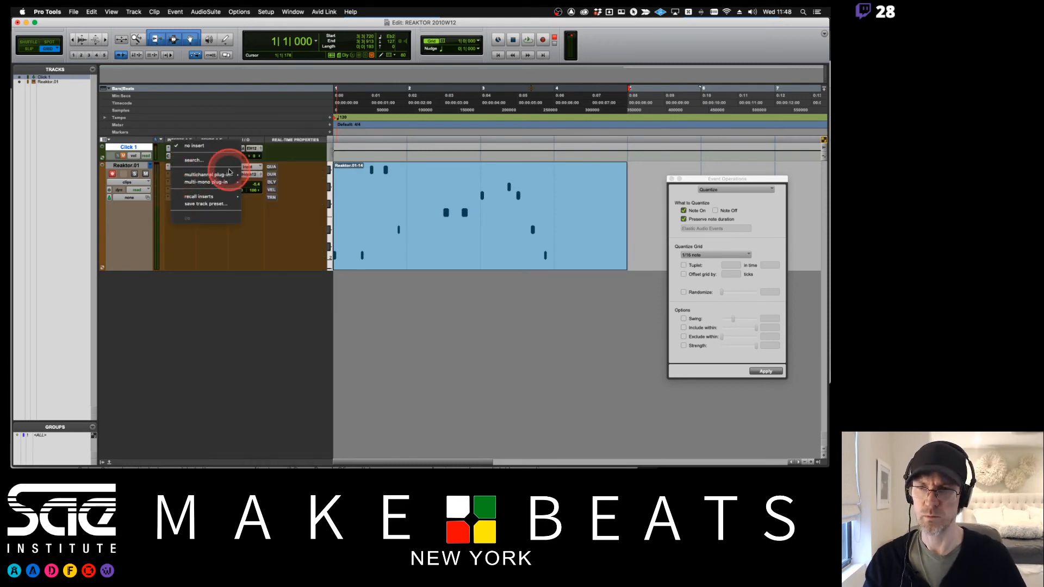
{"action": "left_click", "coordinate": [198, 176]}
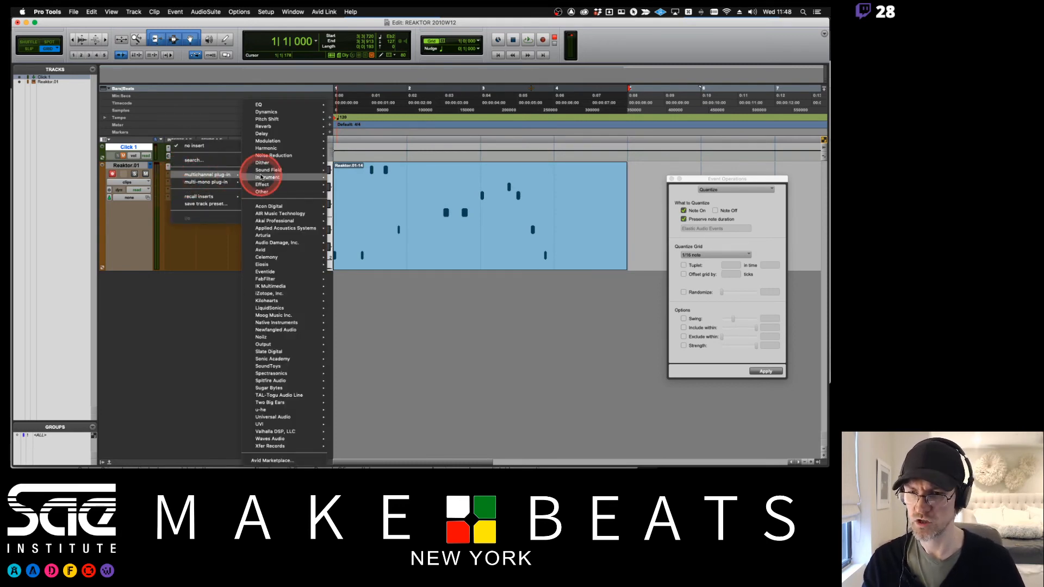
{"action": "left_click", "coordinate": [269, 389]}
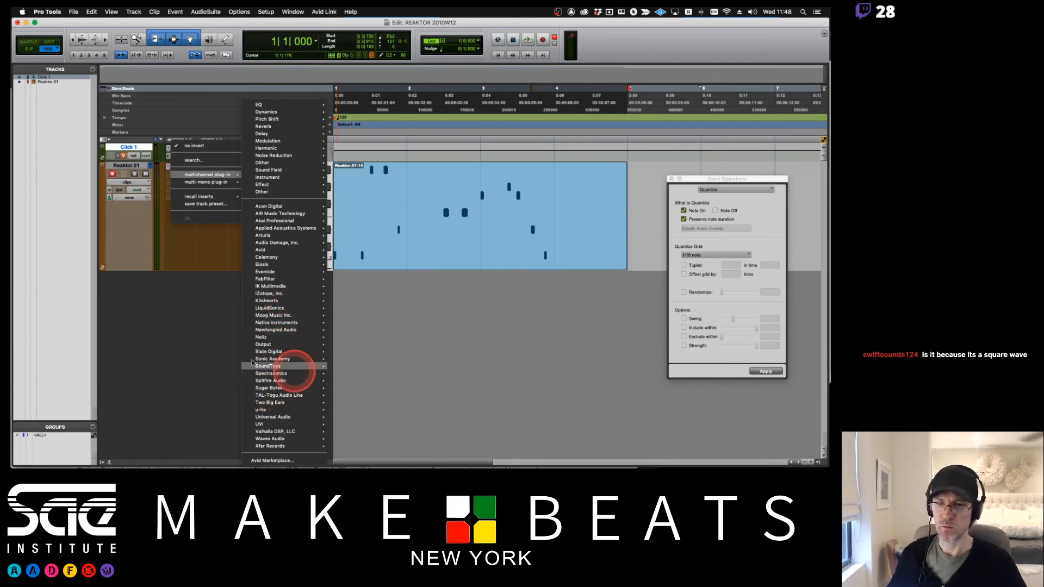
{"action": "left_click", "coordinate": [191, 354]}
- Reopen the Reaktor plug-in and switch the oscillator to West mode
{"action": "left_click", "coordinate": [190, 176]}
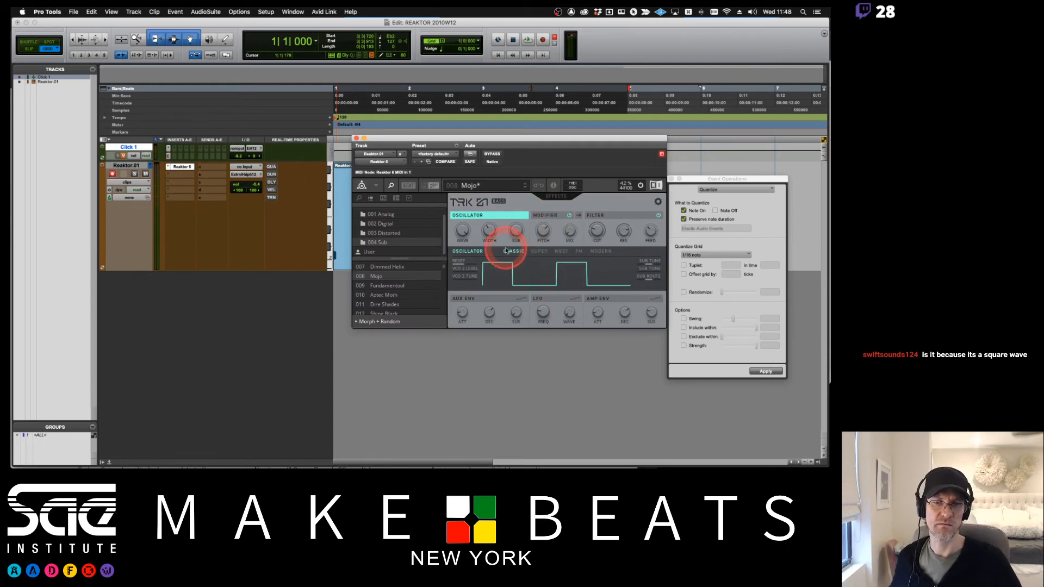
{"action": "left_click", "coordinate": [562, 252]}
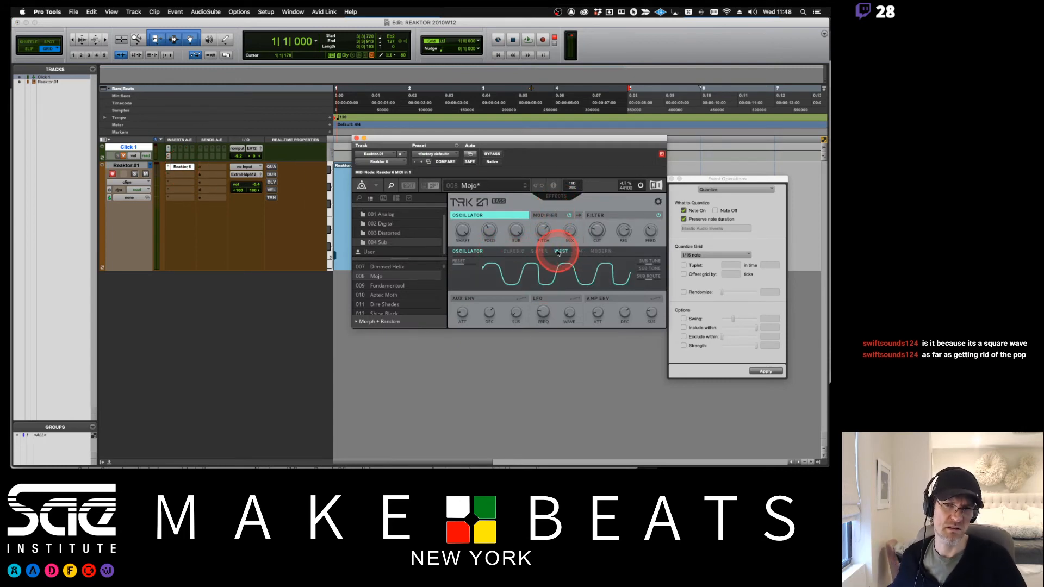
- Switch the TRK-01 oscillator to Classic mode and start playback
{"action": "left_click", "coordinate": [509, 252]}
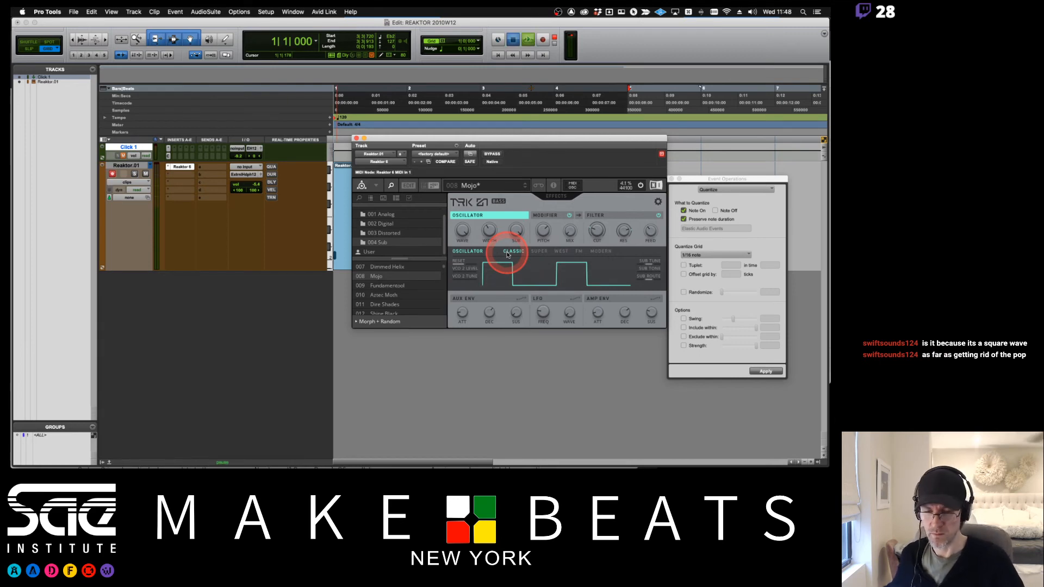
{"action": "key", "text": "space"}
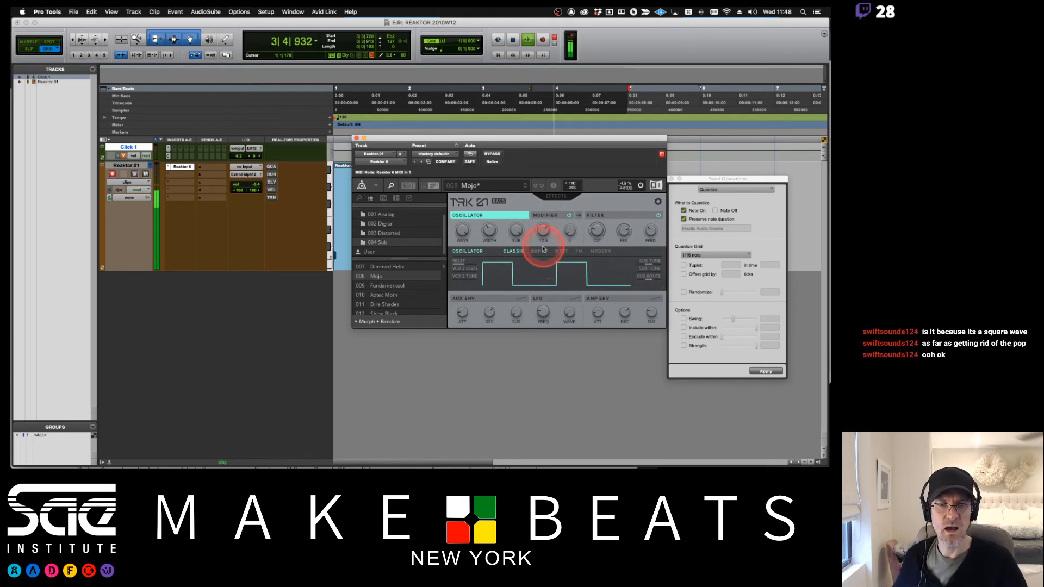
- Audition the oscillator's West, FM and Modern modes during playback
{"action": "left_click", "coordinate": [561, 252]}
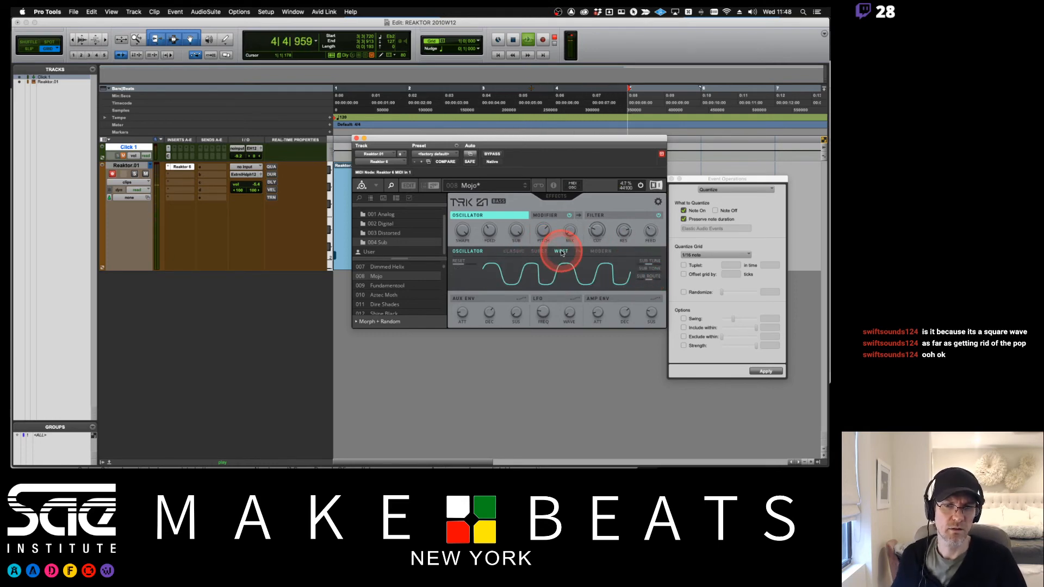
{"action": "left_click", "coordinate": [473, 265]}
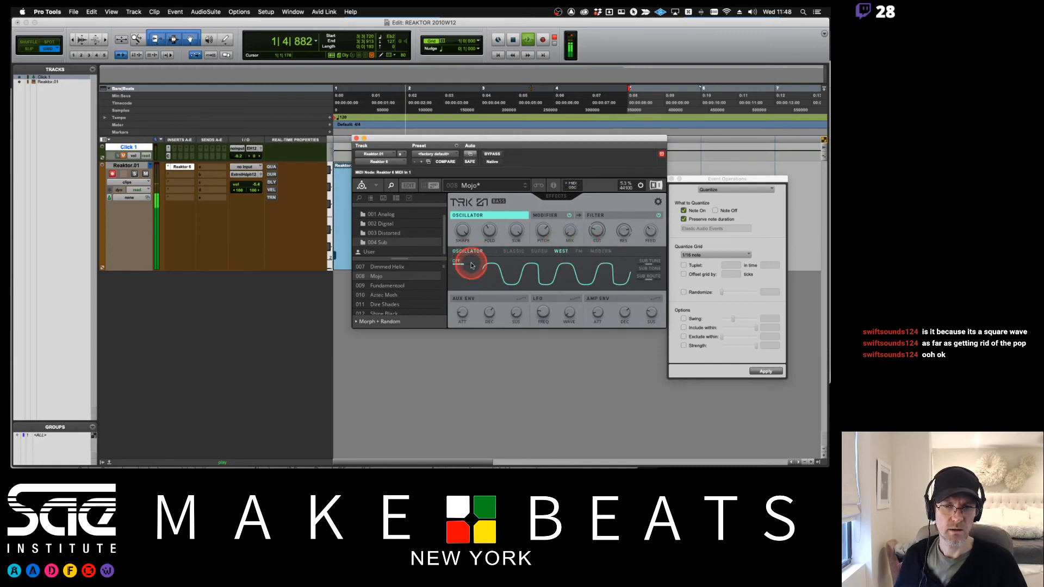
{"action": "left_click", "coordinate": [472, 265]}
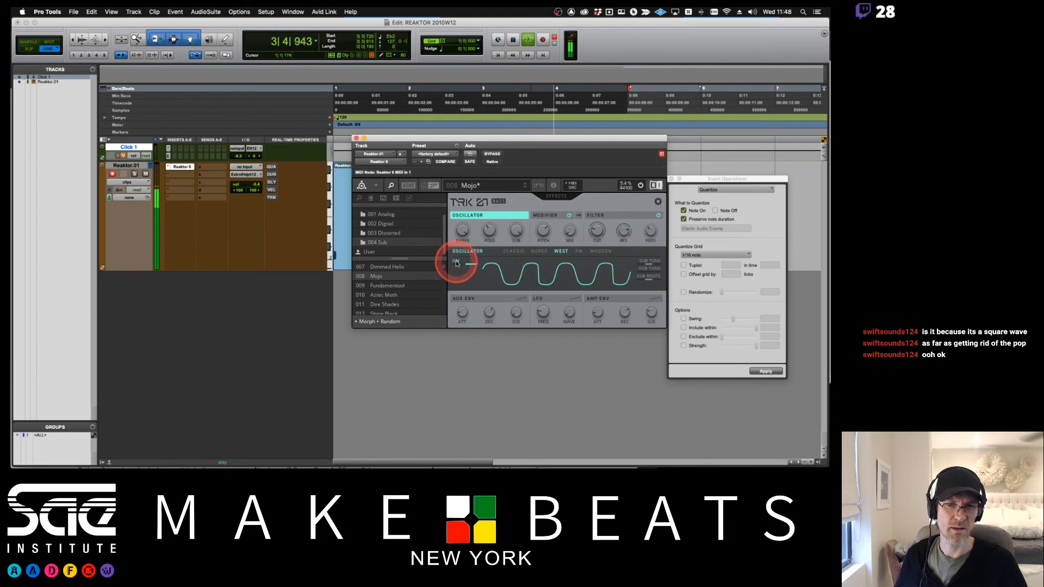
{"action": "left_click", "coordinate": [579, 252]}
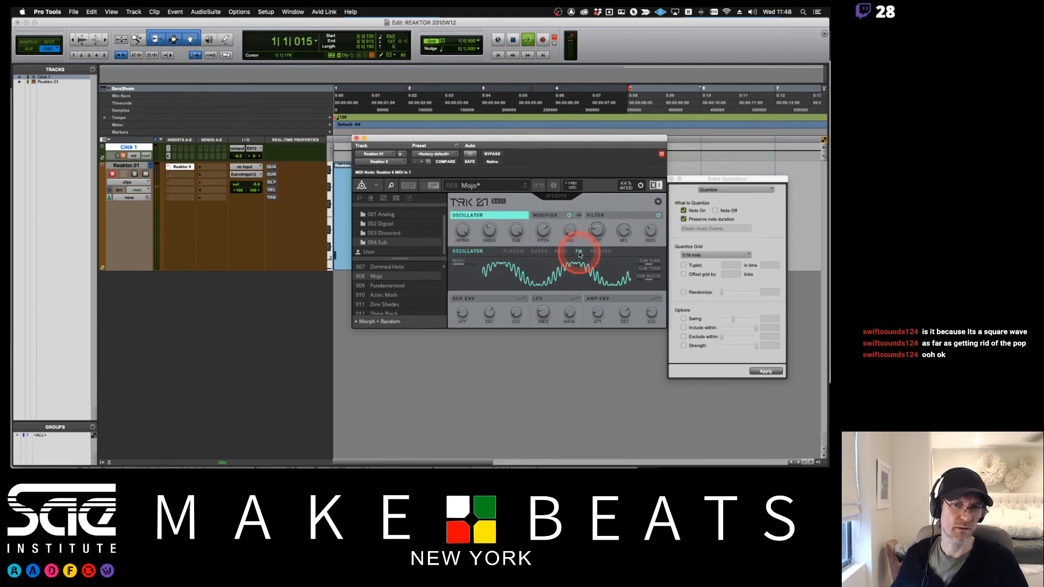
{"action": "left_click", "coordinate": [601, 251]}
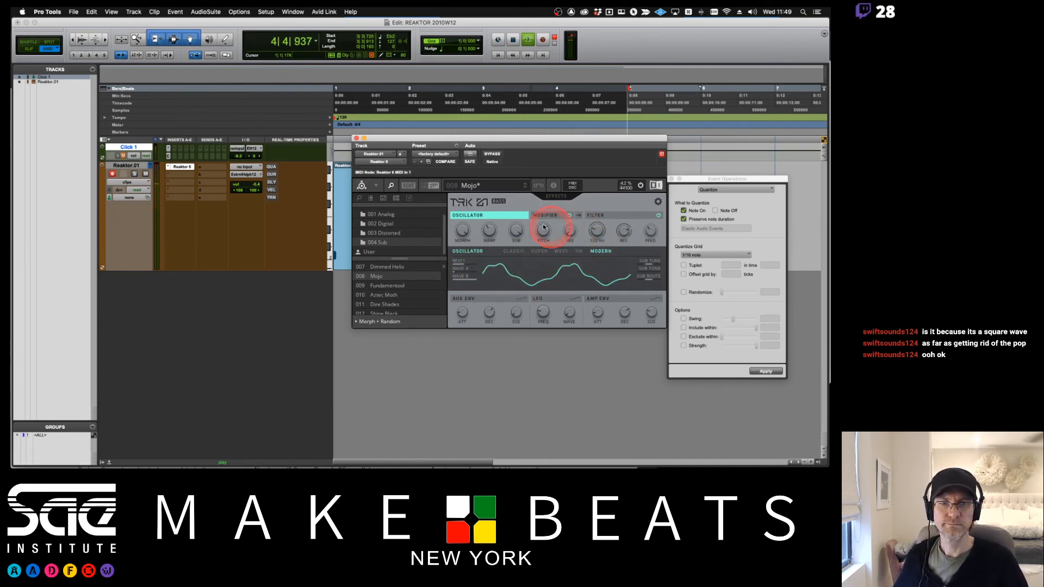
- Return the oscillator to Classic mode and turn its wave shape from square to sawtooth
{"action": "left_click_drag", "start_coordinate": [461, 229], "coordinate": [466, 174]}
{"action": "left_click", "coordinate": [540, 245]}
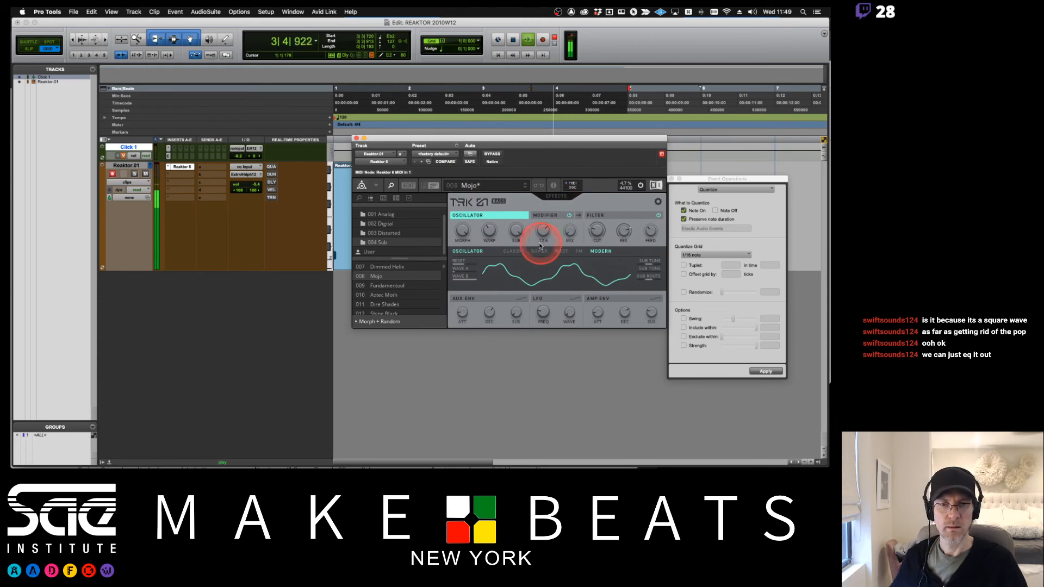
{"action": "left_click", "coordinate": [514, 251]}
{"action": "left_click", "coordinate": [461, 228]}
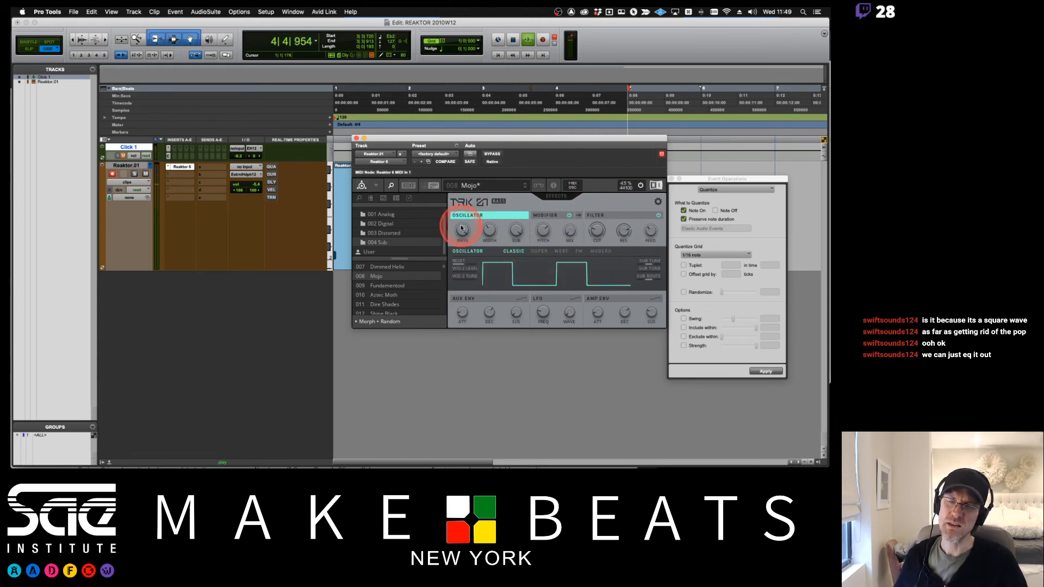
{"action": "mouse_move", "coordinate": [468, 261]}
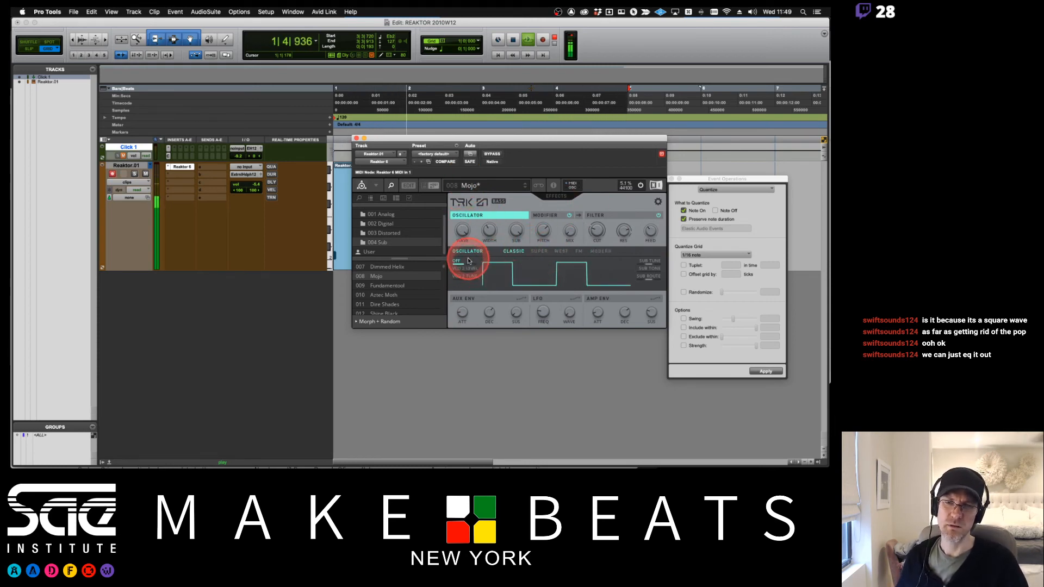
{"action": "left_click_drag", "start_coordinate": [469, 261], "coordinate": [474, 264]}
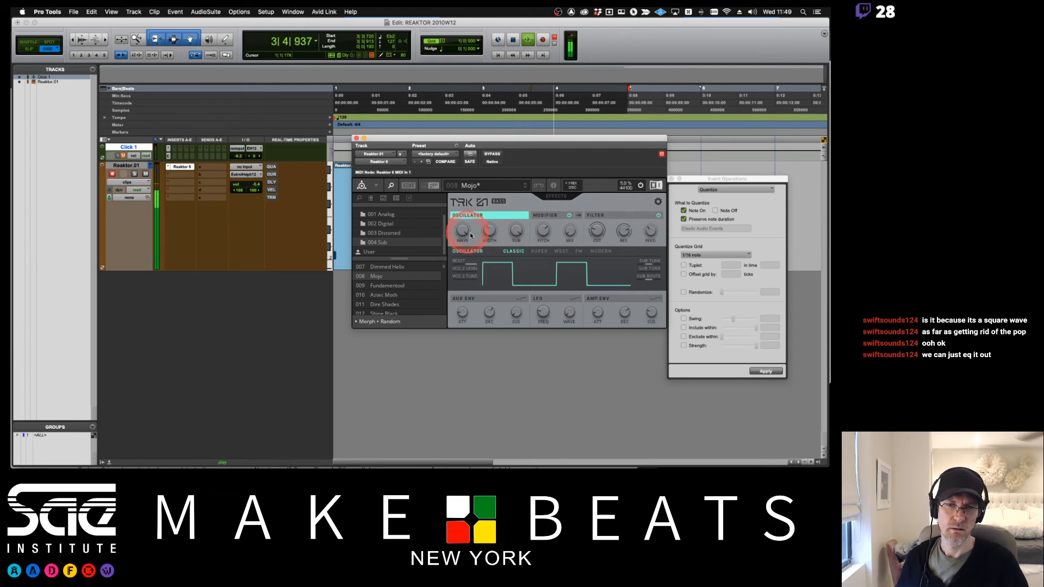
{"action": "left_click_drag", "start_coordinate": [470, 235], "coordinate": [451, 390]}
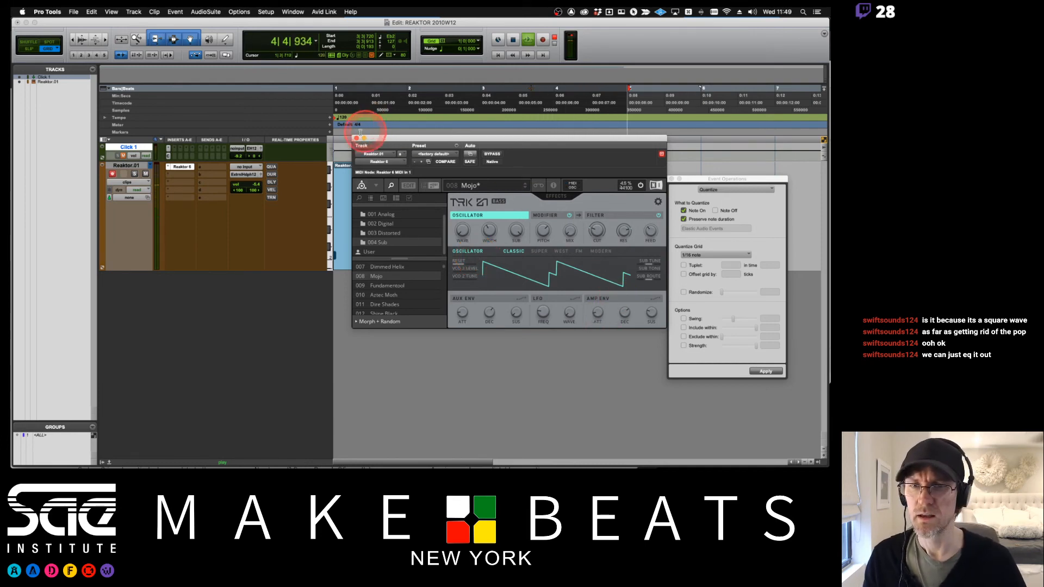
- Close the Reaktor window and insert the VC 76 compressor on the Reaktor track's second insert slot
{"action": "left_click", "coordinate": [357, 138]}
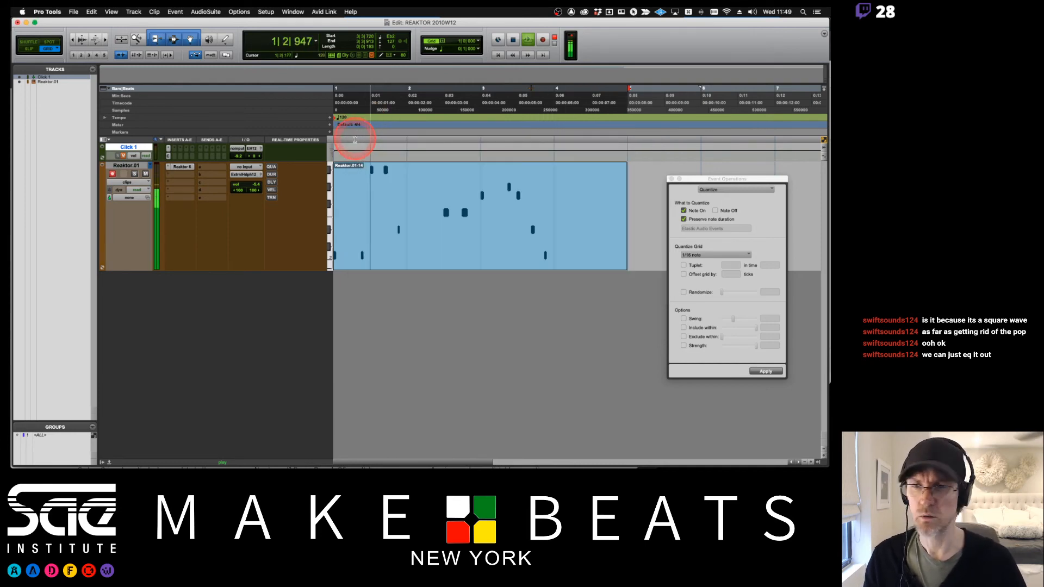
{"action": "left_click", "coordinate": [178, 176]}
{"action": "mouse_move", "coordinate": [210, 174]}
{"action": "mouse_move", "coordinate": [244, 172]}
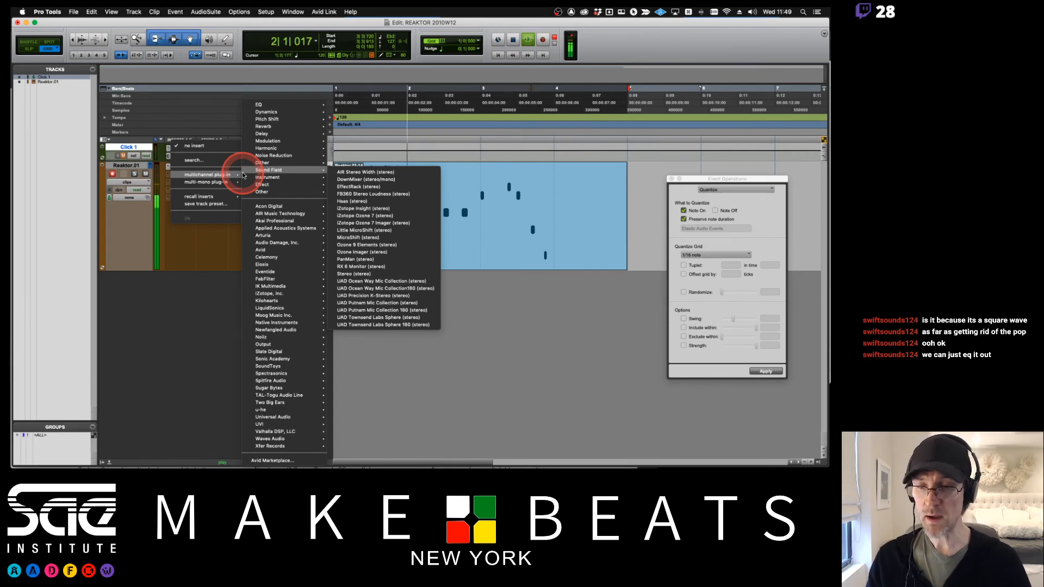
{"action": "mouse_move", "coordinate": [284, 322]}
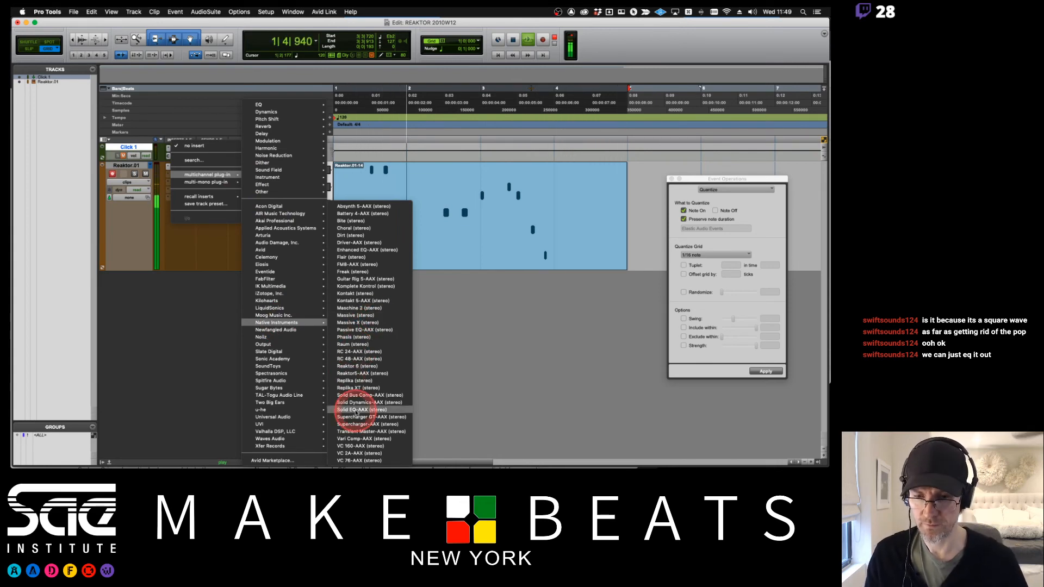
{"action": "left_click", "coordinate": [360, 460]}
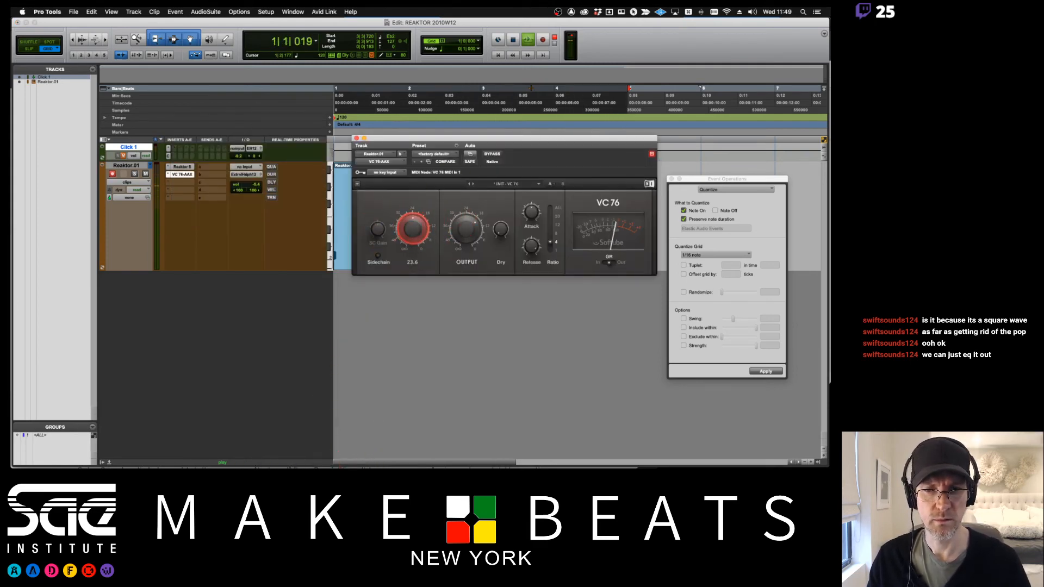
- Adjust the VC 76 input and output levels, set the ratio to ALL, and tweak attack and release
{"action": "left_click_drag", "start_coordinate": [413, 228], "coordinate": [413, 252]}
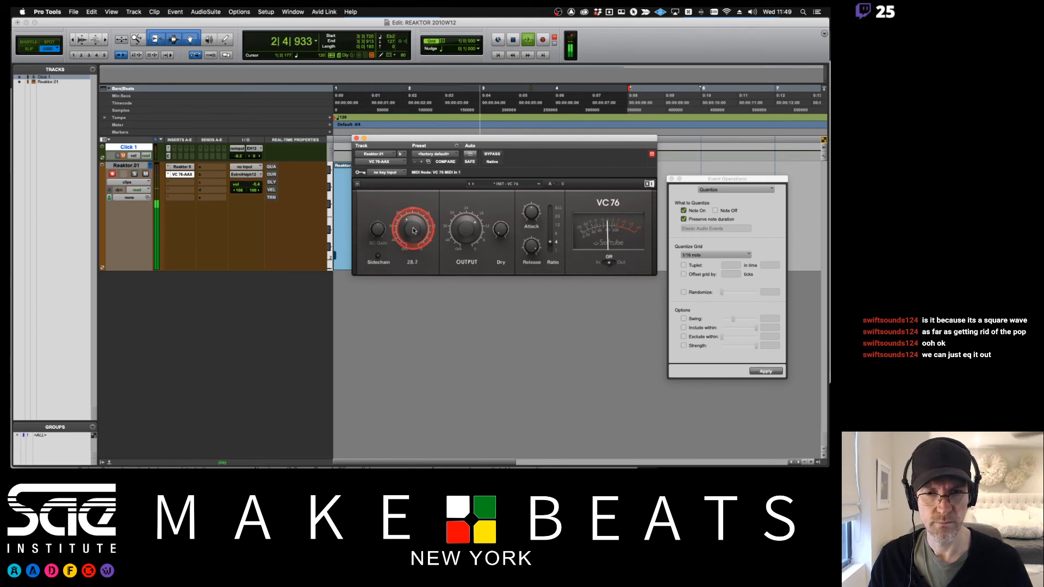
{"action": "left_click", "coordinate": [551, 214]}
{"action": "left_click", "coordinate": [551, 209]}
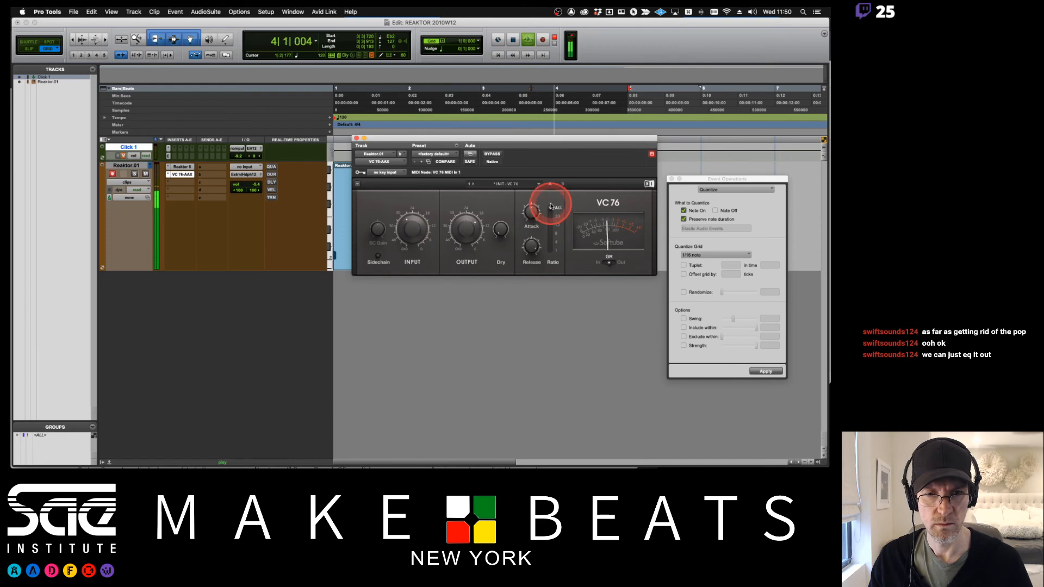
{"action": "left_click_drag", "start_coordinate": [531, 213], "coordinate": [531, 210]}
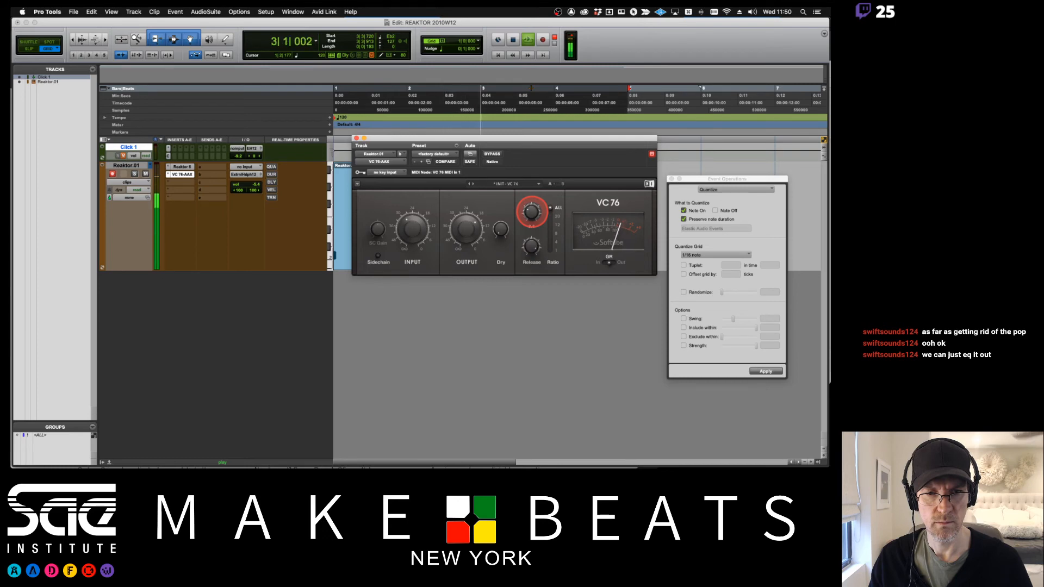
{"action": "left_click_drag", "start_coordinate": [531, 243], "coordinate": [531, 246]}
{"action": "left_click", "coordinate": [452, 230]}
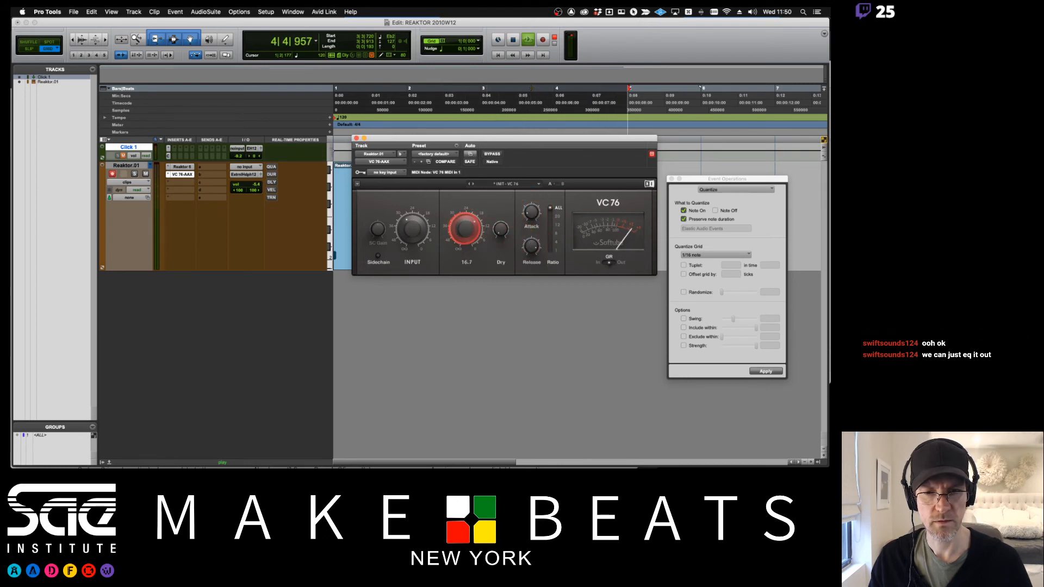
{"action": "left_click", "coordinate": [419, 228]}
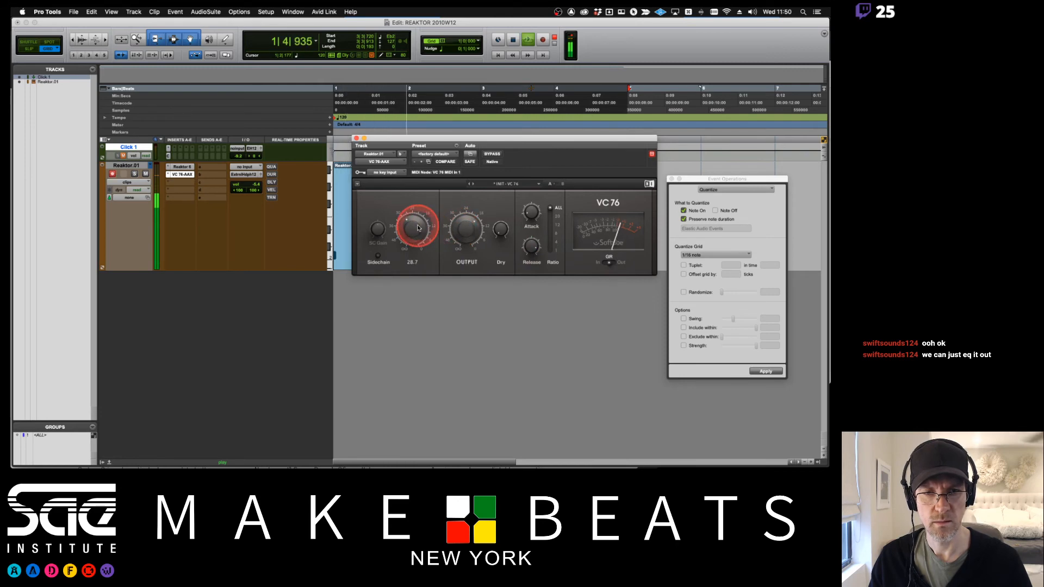
- Toggle the VC 76 meter between output and gain reduction, and fine-tune the input level
{"action": "left_click", "coordinate": [620, 264]}
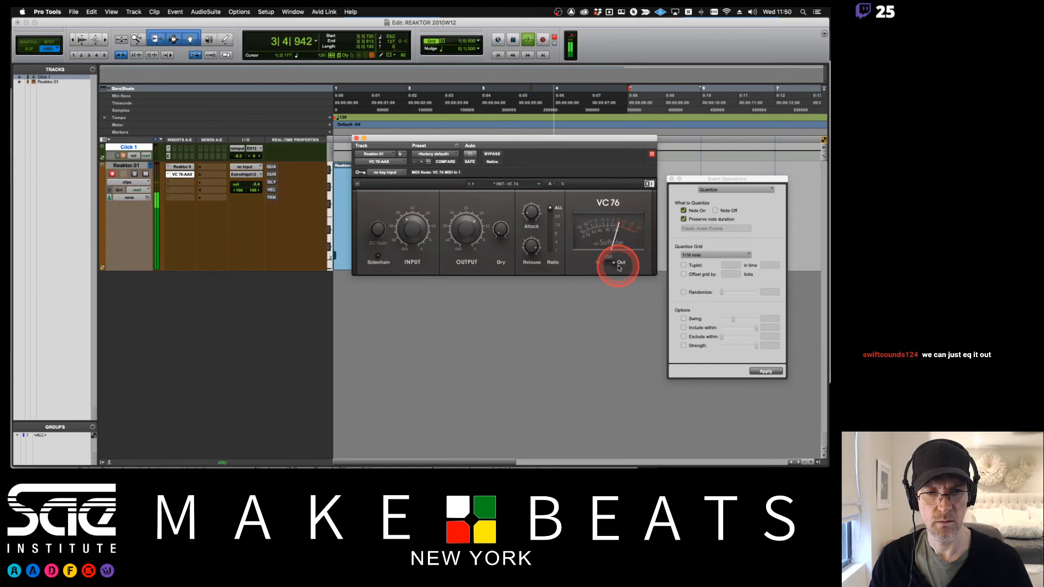
{"action": "left_click", "coordinate": [613, 263]}
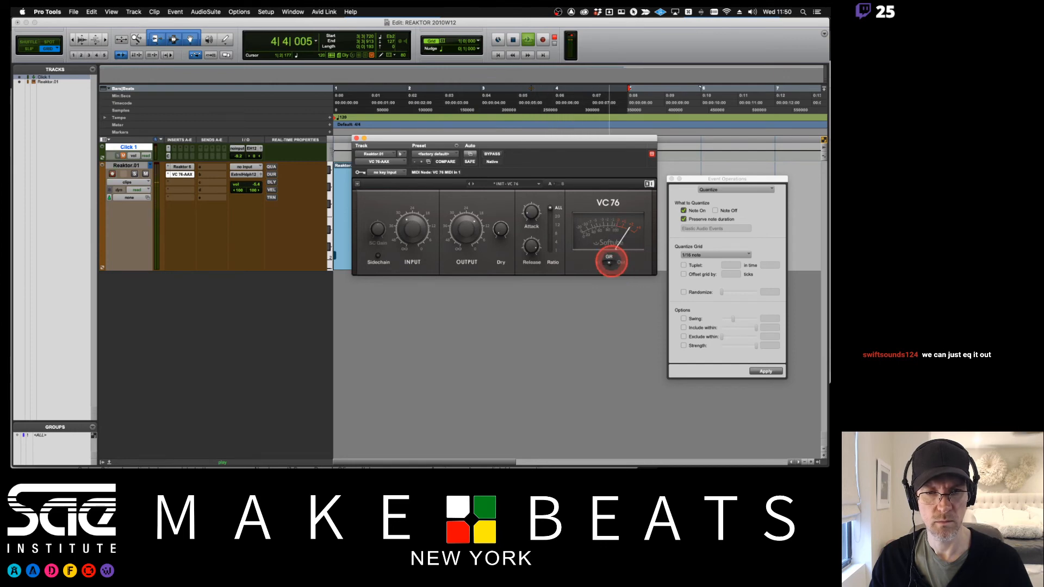
{"action": "left_click", "coordinate": [600, 262]}
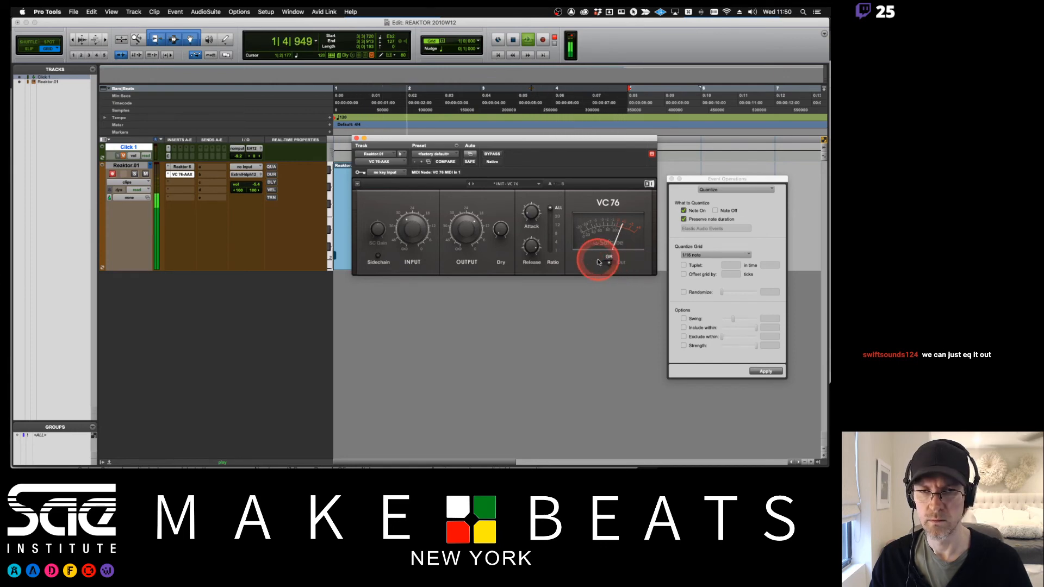
{"action": "left_click_drag", "start_coordinate": [413, 235], "coordinate": [412, 237]}
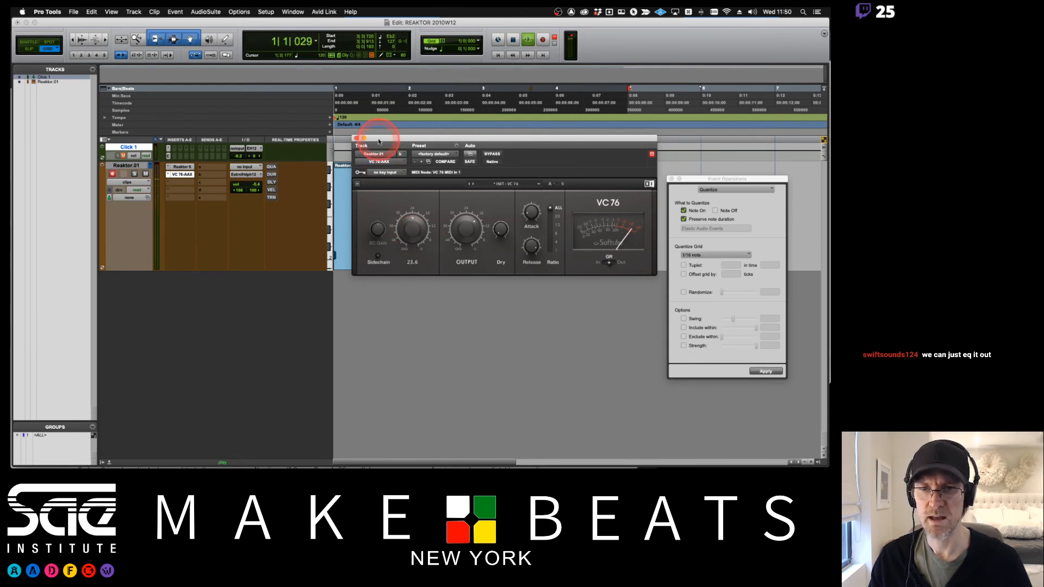
{"action": "left_click", "coordinate": [413, 230]}
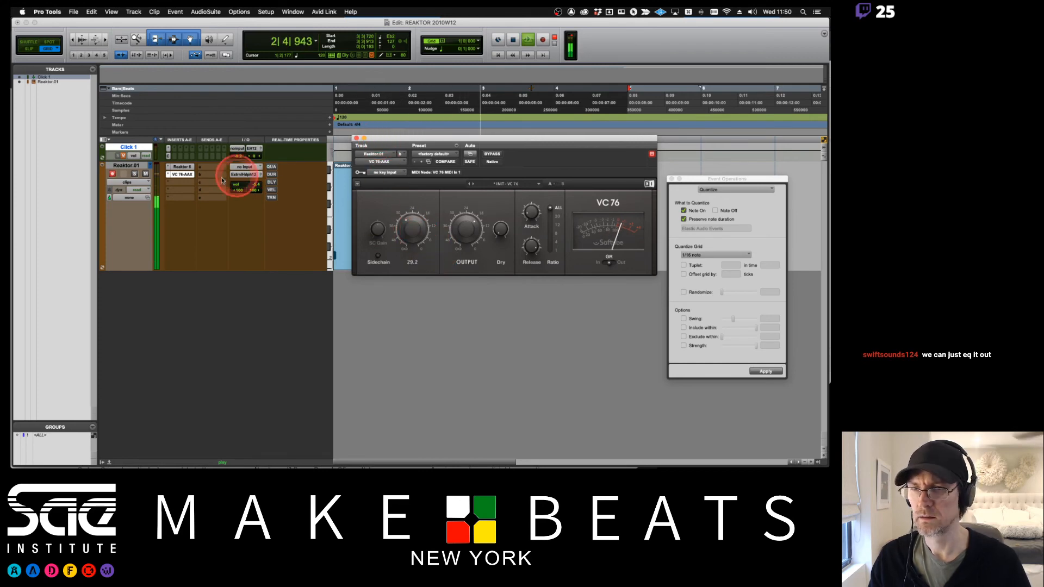
- Insert the Driver plug-in in the next insert slot and adjust its frequency, color and resonance controls
{"action": "left_click", "coordinate": [183, 181]}
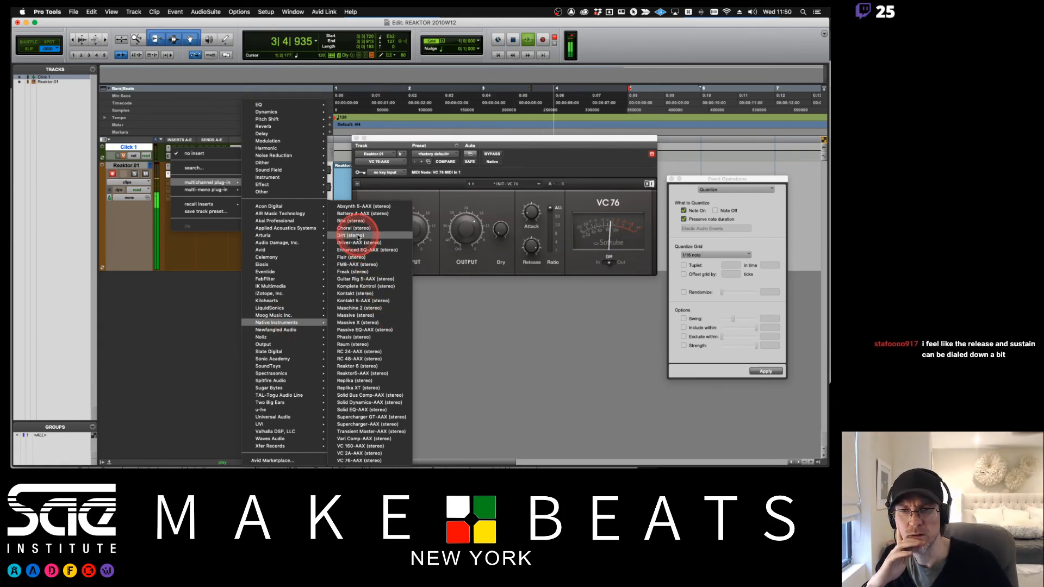
{"action": "left_click", "coordinate": [357, 243]}
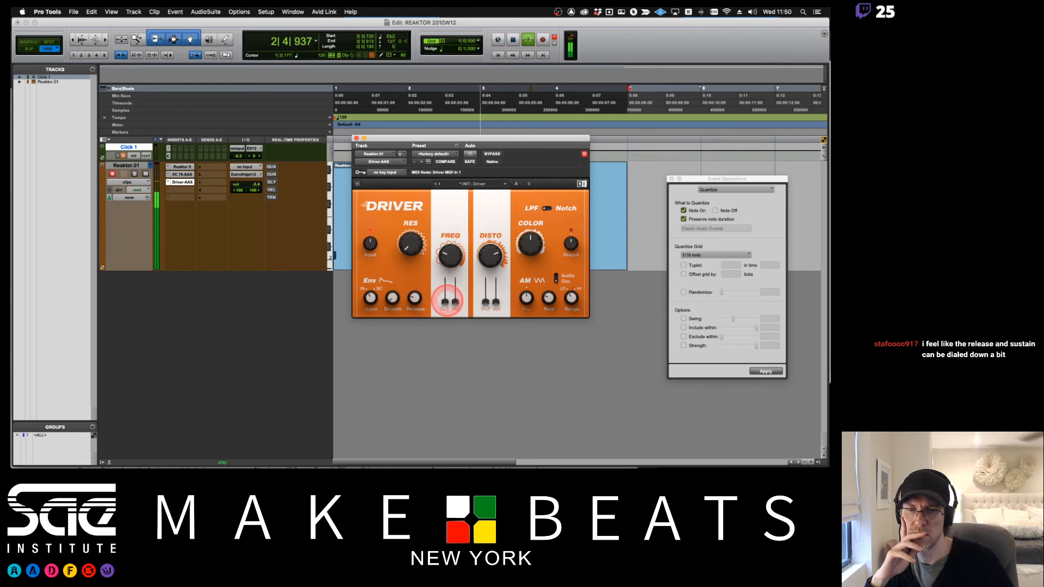
{"action": "left_click_drag", "start_coordinate": [447, 300], "coordinate": [447, 297]}
{"action": "left_click_drag", "start_coordinate": [492, 257], "coordinate": [492, 282]}
{"action": "left_click_drag", "start_coordinate": [528, 247], "coordinate": [529, 288]}
{"action": "left_click_drag", "start_coordinate": [407, 244], "coordinate": [450, 261]}
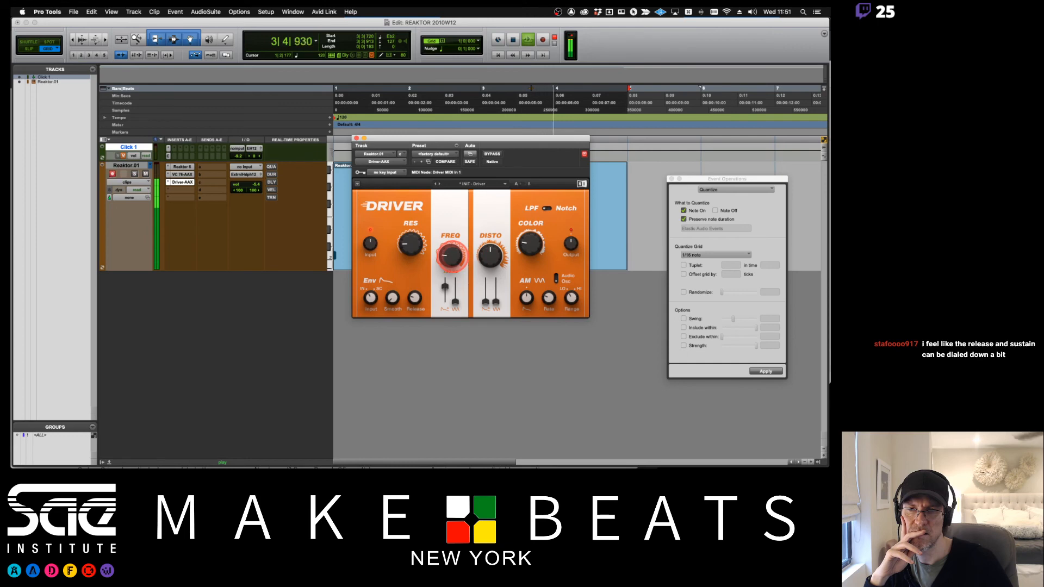
- Fine-tune the track's output level and the Driver's resonance, distortion and envelope controls
{"action": "left_click", "coordinate": [256, 186]}
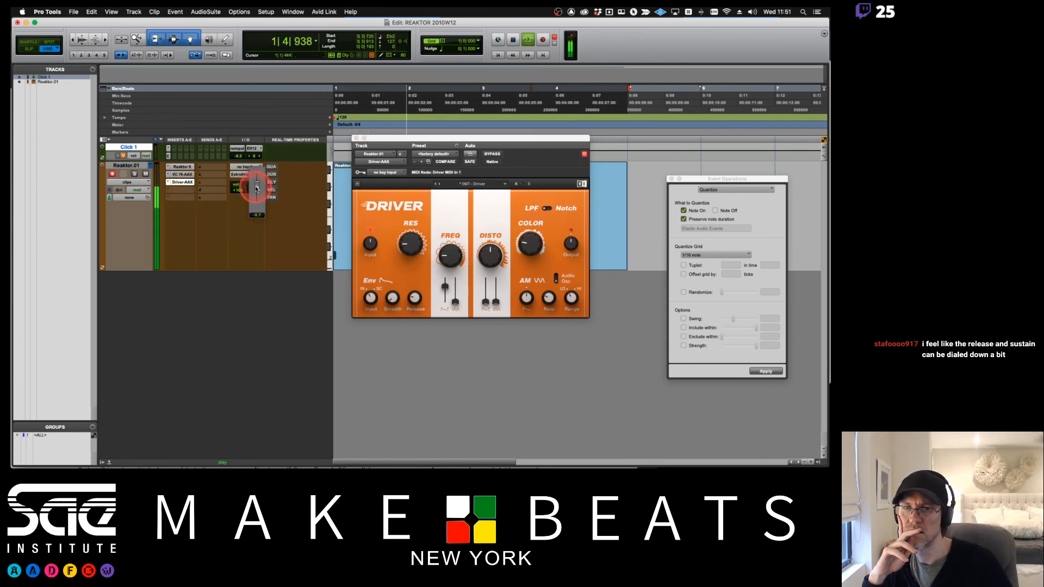
{"action": "left_click", "coordinate": [419, 246]}
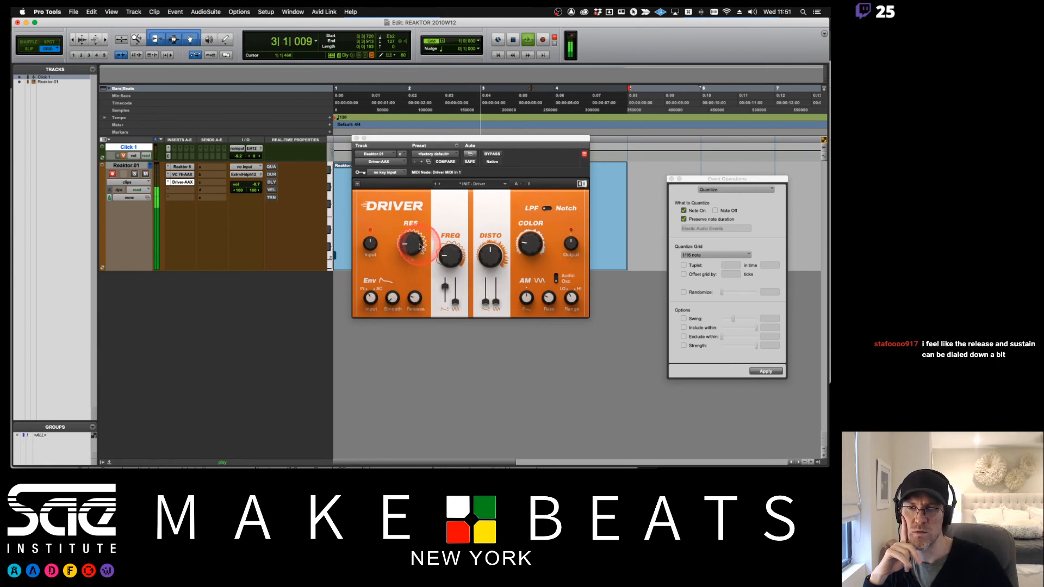
{"action": "left_click", "coordinate": [419, 247]}
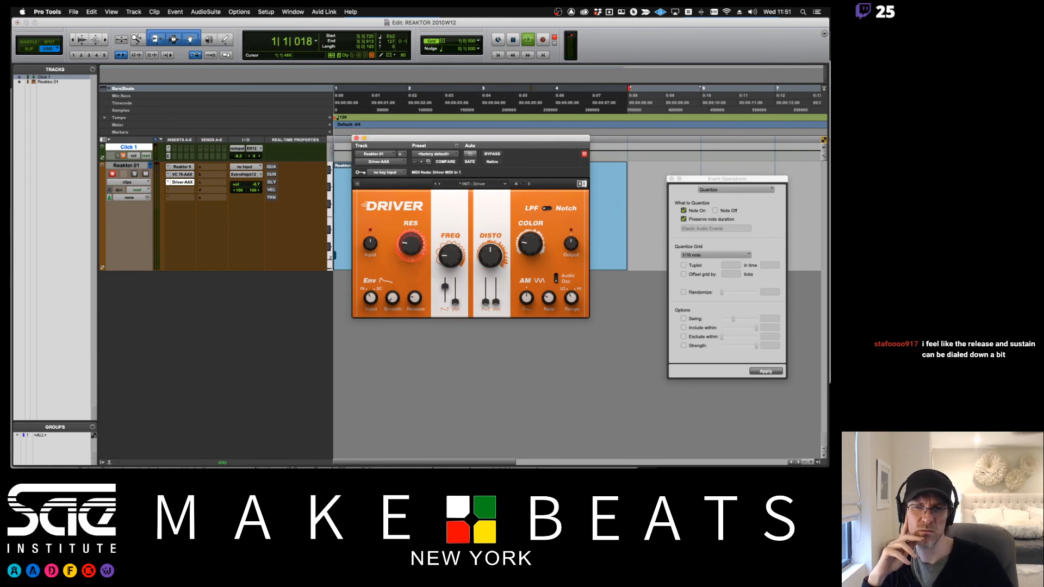
{"action": "left_click_drag", "start_coordinate": [411, 247], "coordinate": [411, 246]}
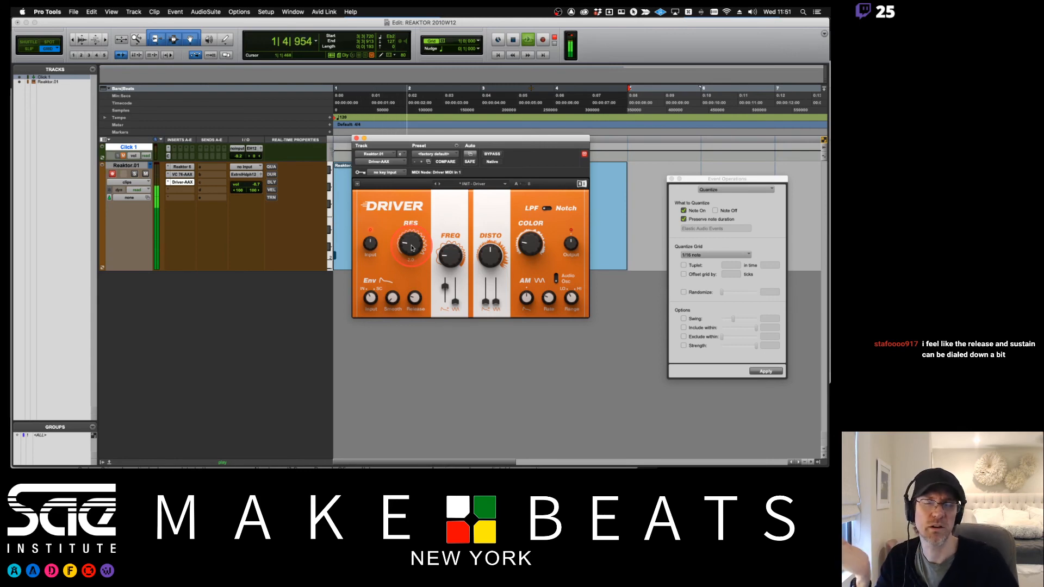
{"action": "left_click", "coordinate": [490, 254]}
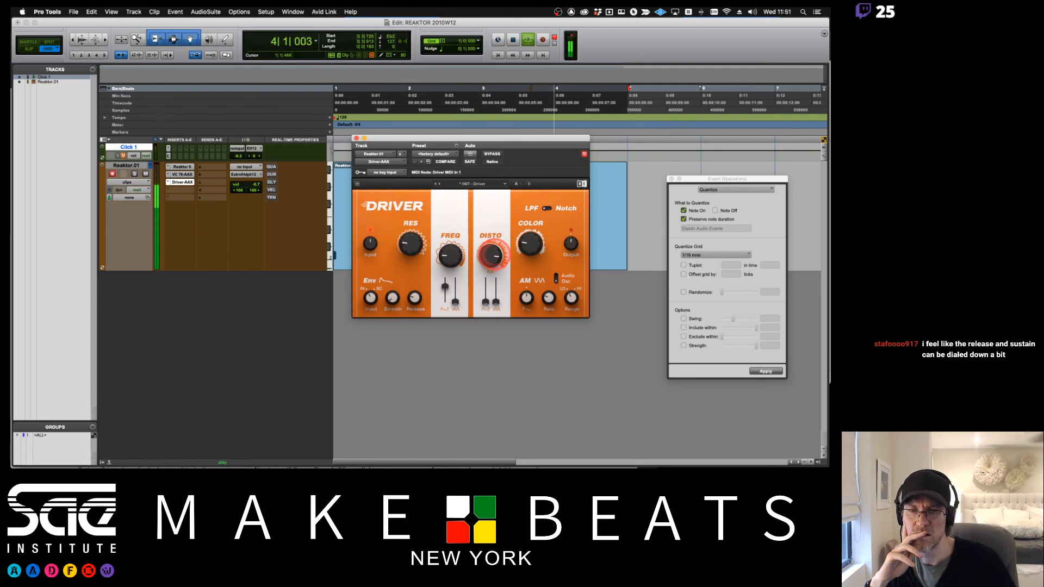
{"action": "left_click_drag", "start_coordinate": [486, 301], "coordinate": [486, 295]}
{"action": "left_click", "coordinate": [397, 301]}
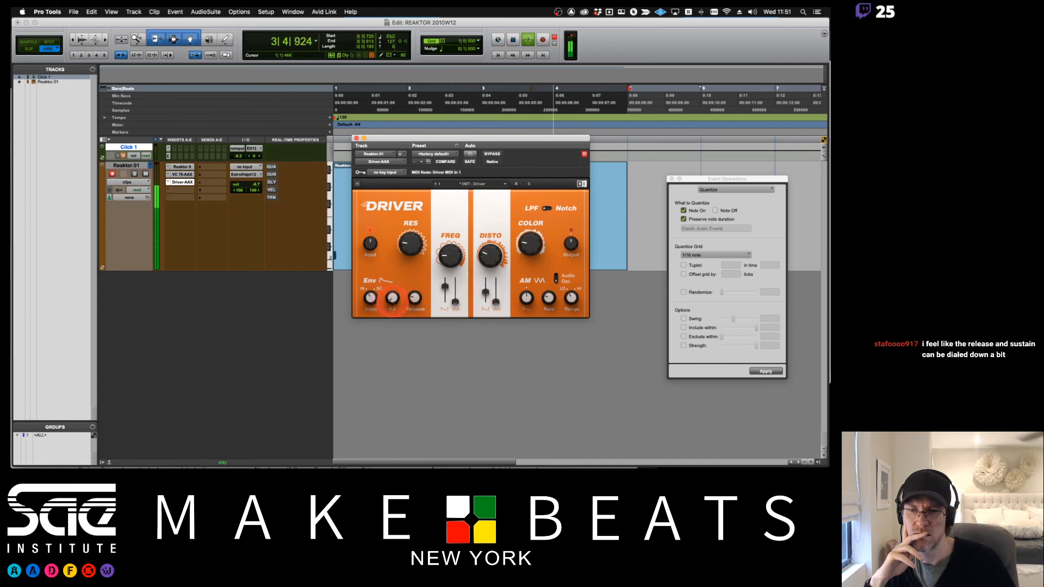
- Fine-tune the Driver's envelope release and input level knobs
{"action": "left_click_drag", "start_coordinate": [392, 298], "coordinate": [392, 298]}
{"action": "left_click", "coordinate": [415, 298]}
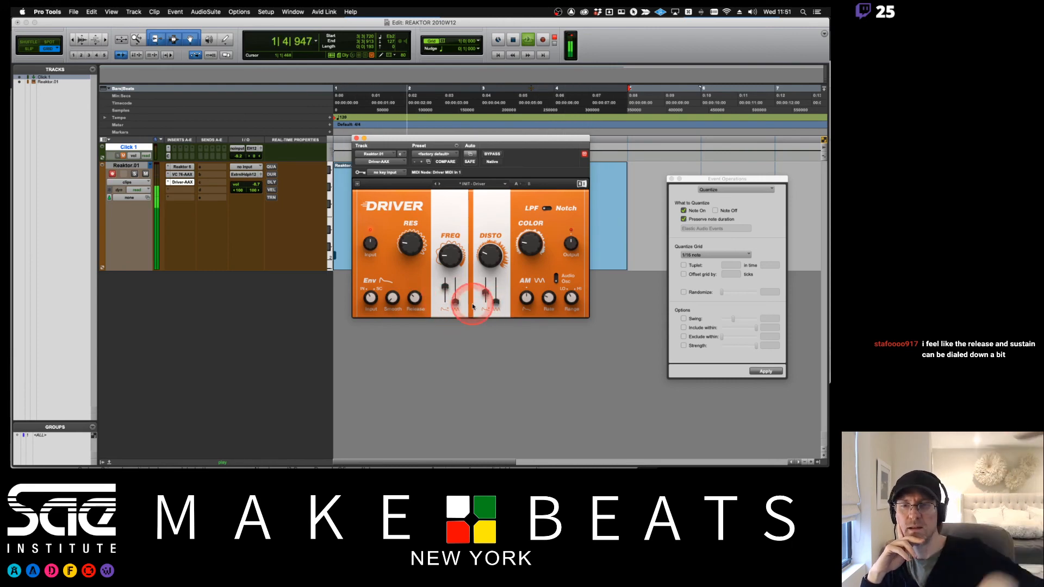
{"action": "left_click", "coordinate": [371, 243]}
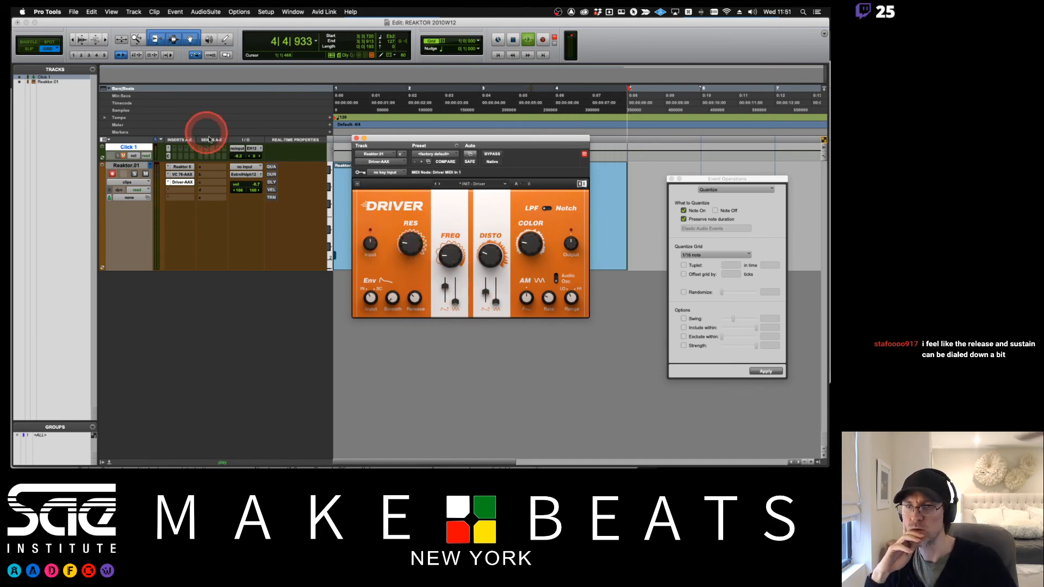
- Open the TRK-01 instrument window and turn down its amp envelope decay
{"action": "left_click", "coordinate": [182, 168]}
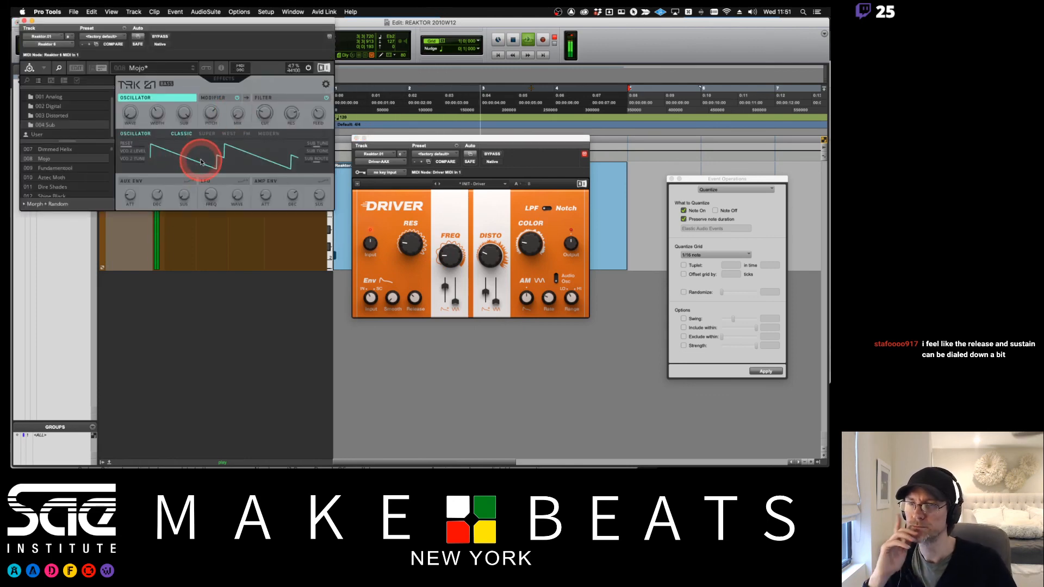
{"action": "left_click", "coordinate": [302, 198]}
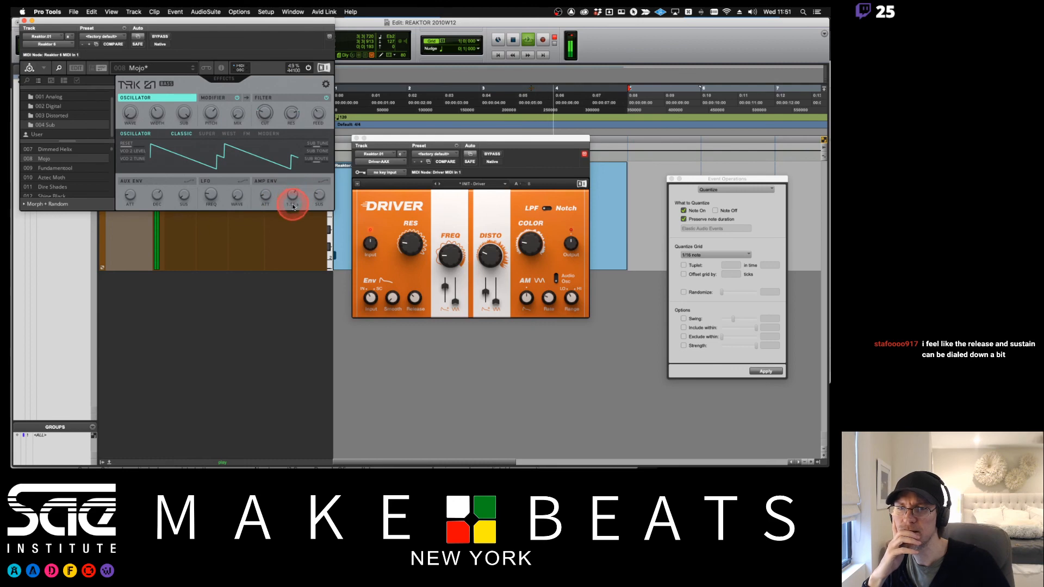
{"action": "mouse_move", "coordinate": [293, 207]}
{"action": "left_mouse_down"}
{"action": "mouse_move", "coordinate": [296, 235]}
{"action": "mouse_move", "coordinate": [294, 221]}
{"action": "left_mouse_up"}
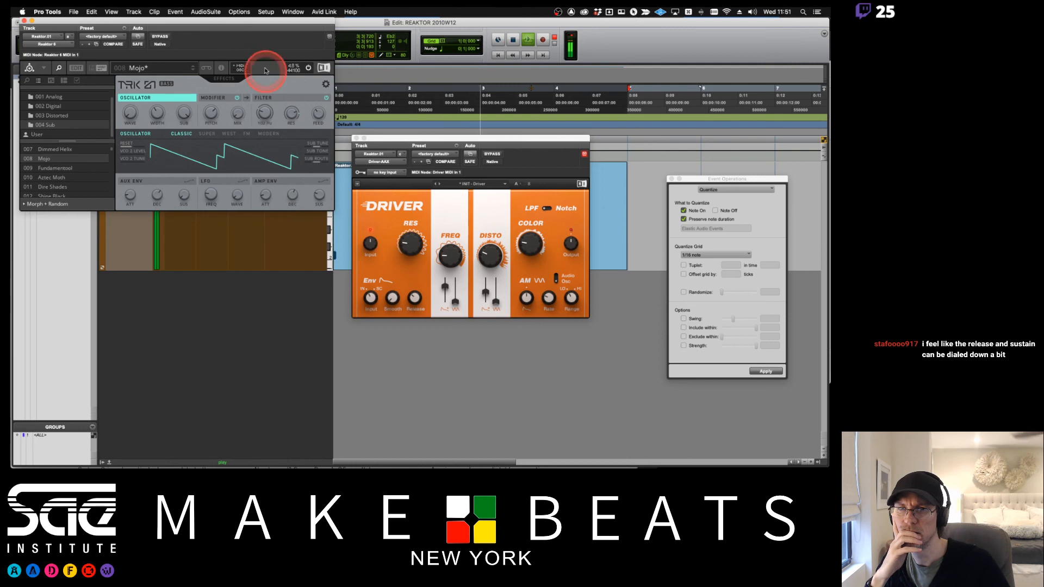
- Arrange the TRK-01 and Driver windows to see both, and tweak the Driver's distortion and color knobs
{"action": "left_click_drag", "start_coordinate": [260, 22], "coordinate": [712, 139]}
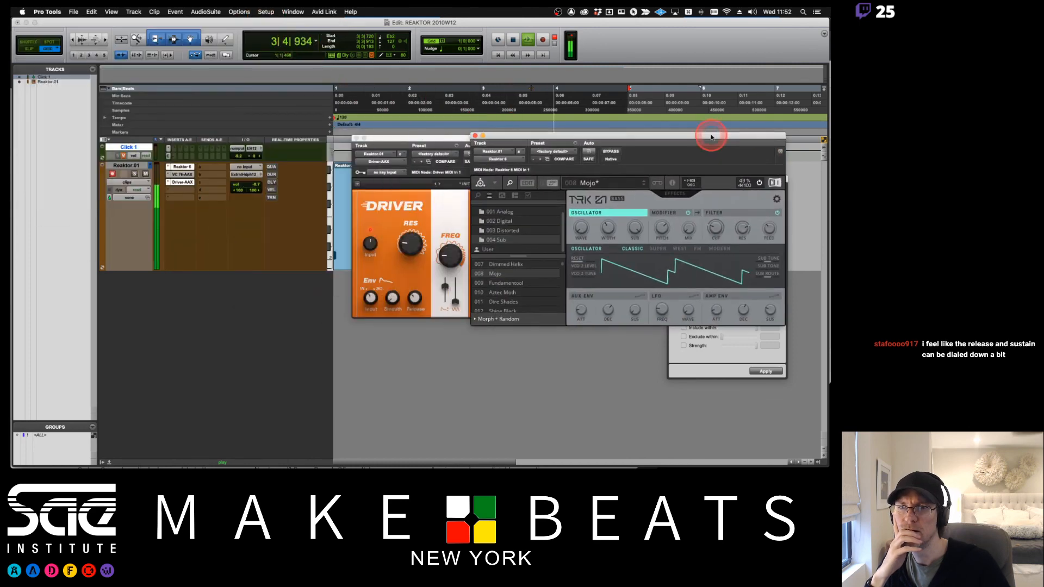
{"action": "left_click", "coordinate": [272, 199]}
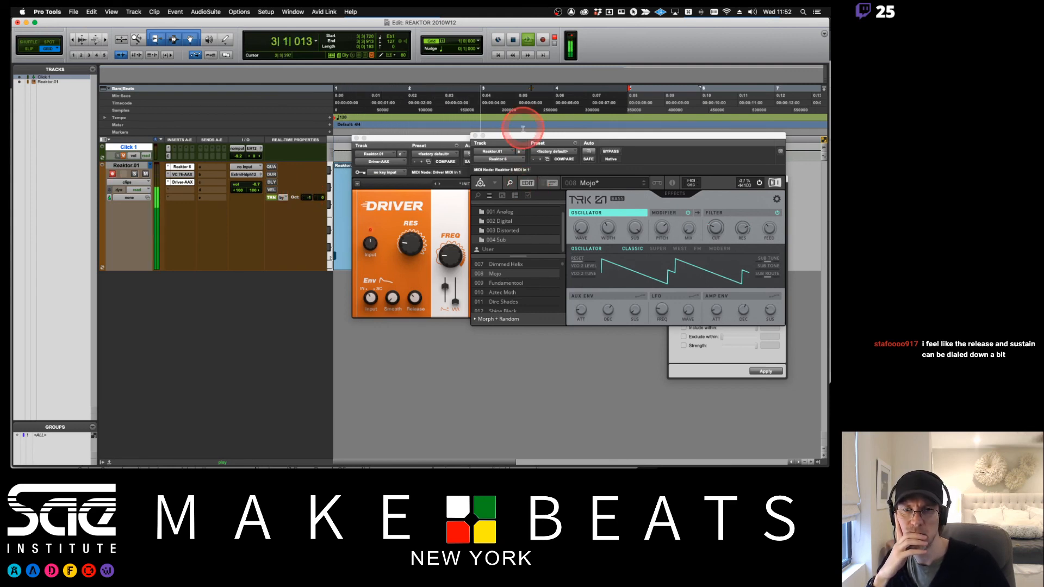
{"action": "left_click_drag", "start_coordinate": [521, 136], "coordinate": [441, 173]}
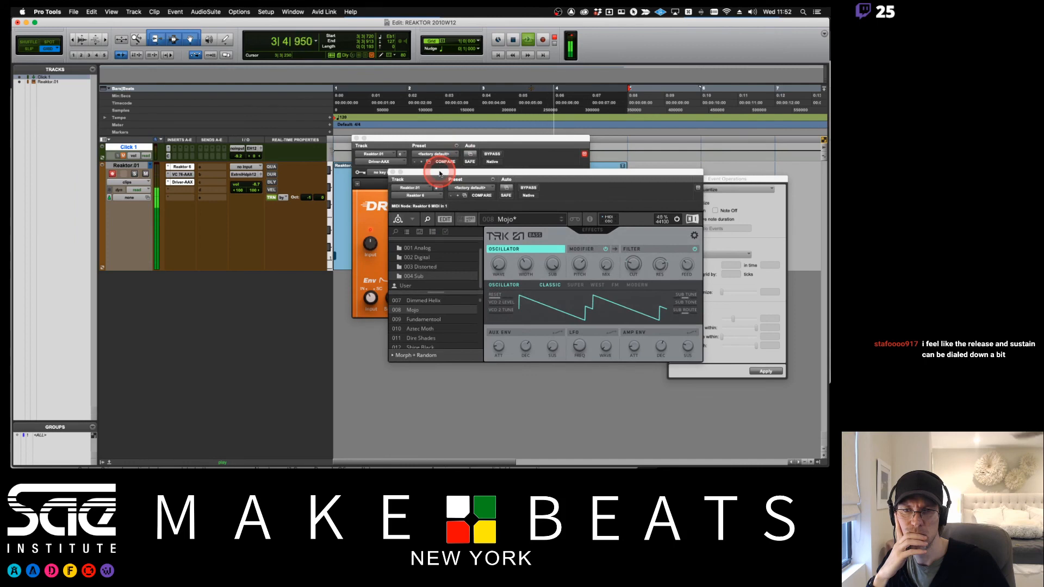
{"action": "left_click", "coordinate": [661, 346]}
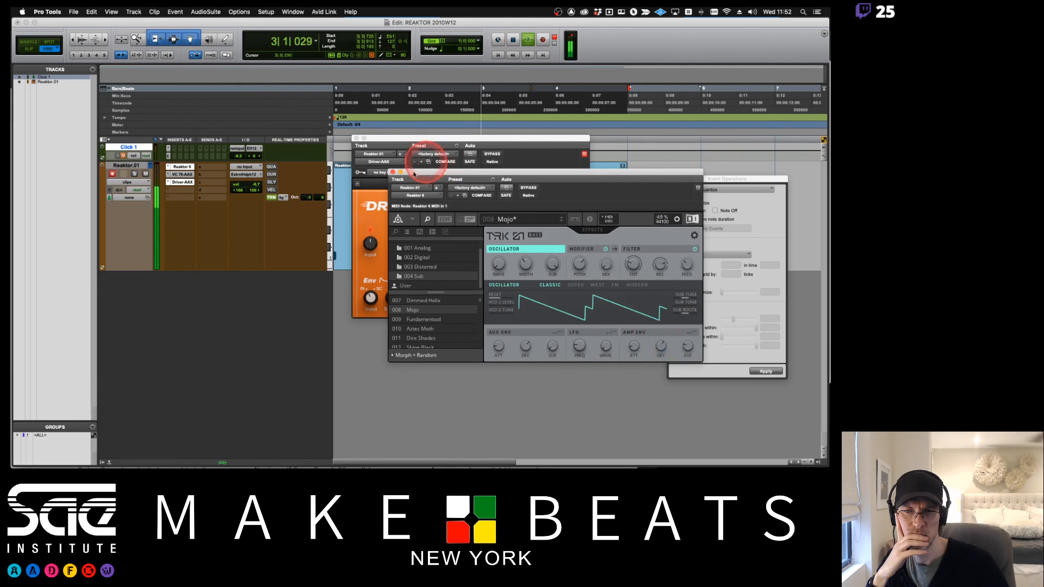
{"action": "left_click_drag", "start_coordinate": [414, 175], "coordinate": [445, 256]}
{"action": "left_click", "coordinate": [476, 139]}
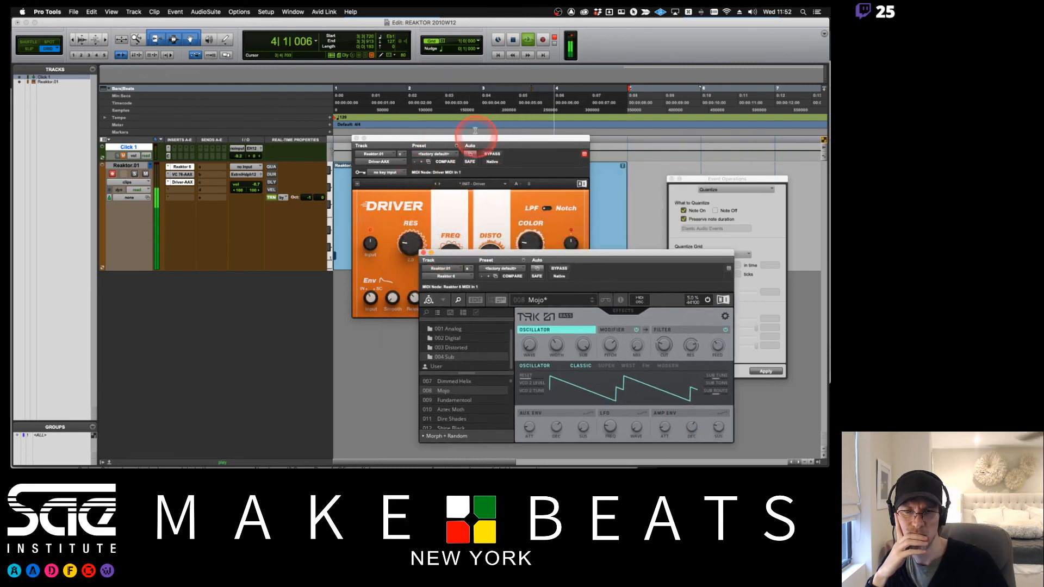
{"action": "left_click_drag", "start_coordinate": [476, 140], "coordinate": [464, 93]}
{"action": "left_click", "coordinate": [479, 210]}
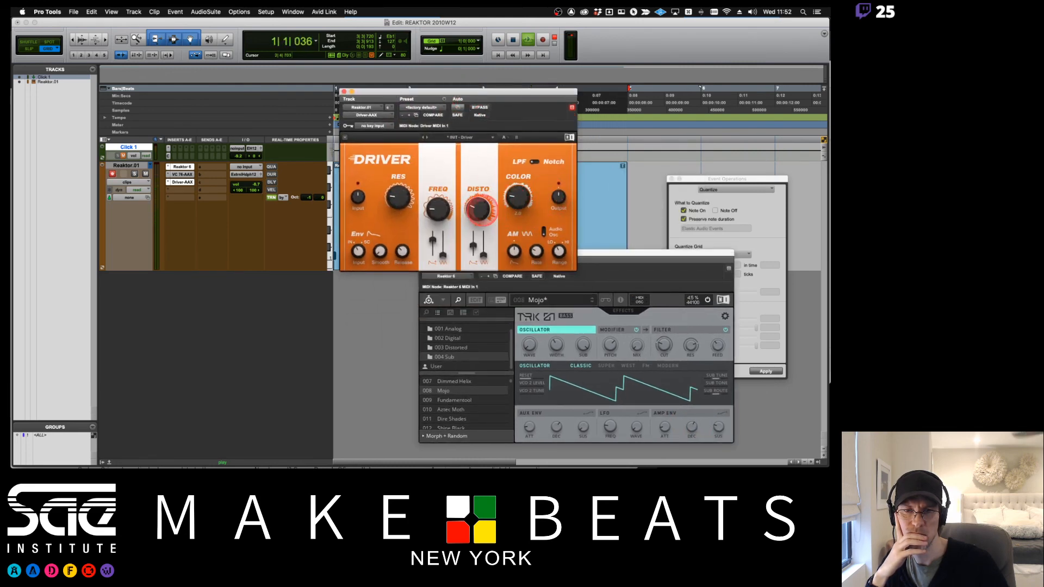
{"action": "left_click", "coordinate": [518, 198]}
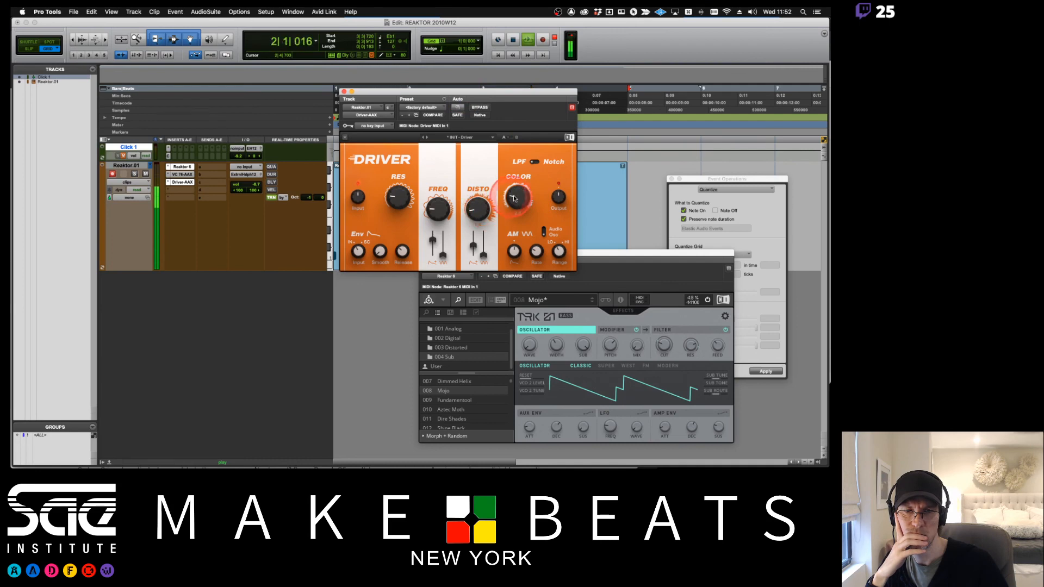
{"action": "left_click", "coordinate": [485, 182]}
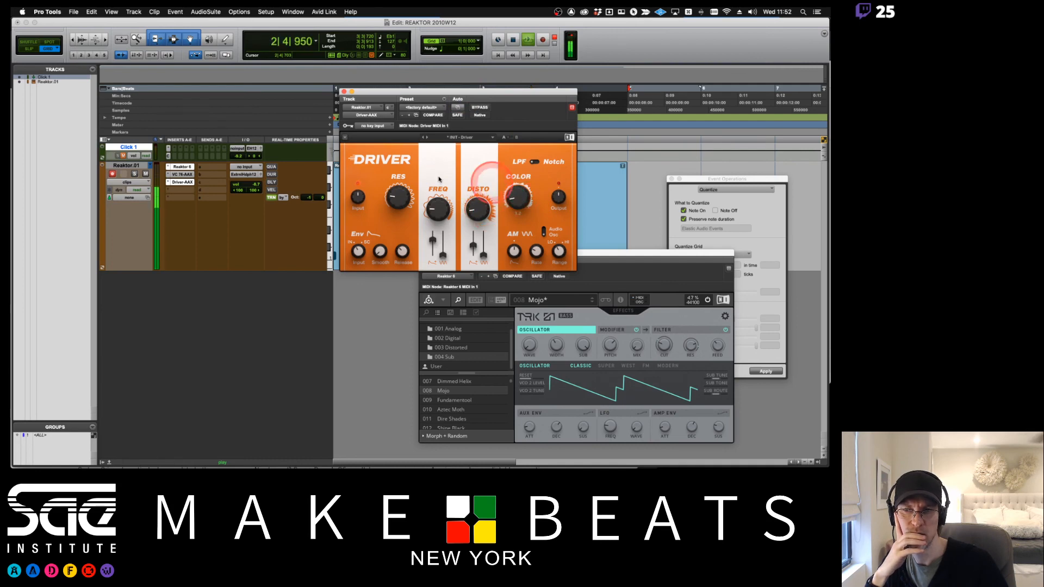
- Open the VC 76 compressor and slightly lower its output level
{"action": "left_click", "coordinate": [181, 174]}
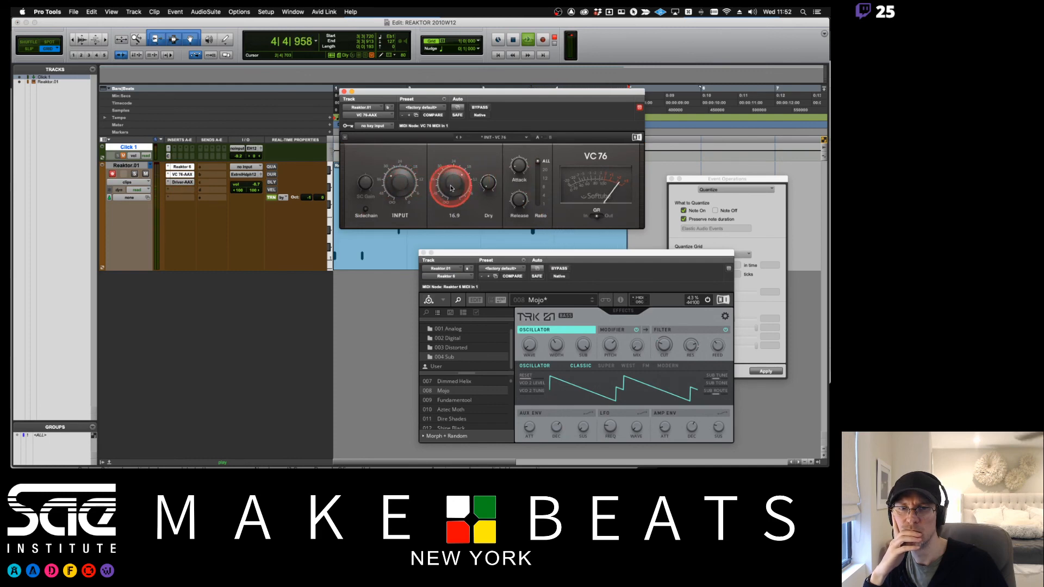
{"action": "left_click_drag", "start_coordinate": [451, 185], "coordinate": [451, 187]}
- Bring up the TRK-01 window and adjust its filter knob down and back up
{"action": "left_click", "coordinate": [185, 167]}
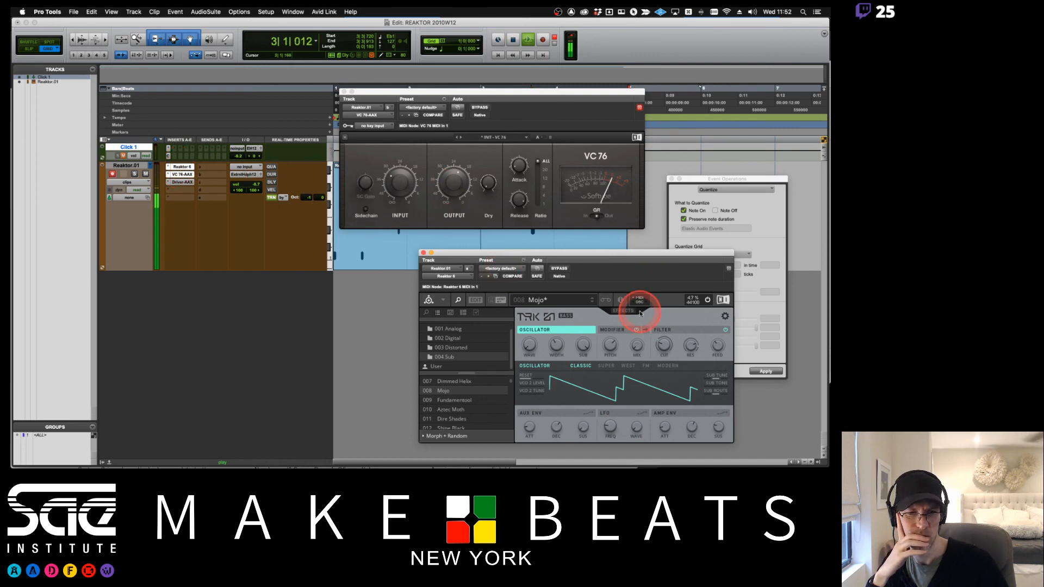
{"action": "left_click_drag", "start_coordinate": [668, 351], "coordinate": [667, 360]}
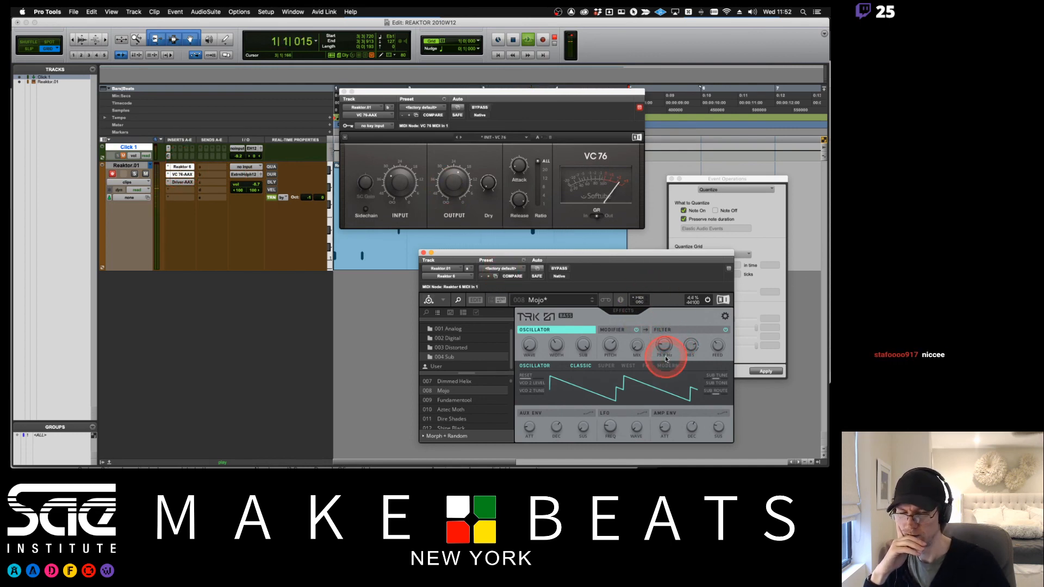
{"action": "left_click_drag", "start_coordinate": [667, 359], "coordinate": [665, 350]}
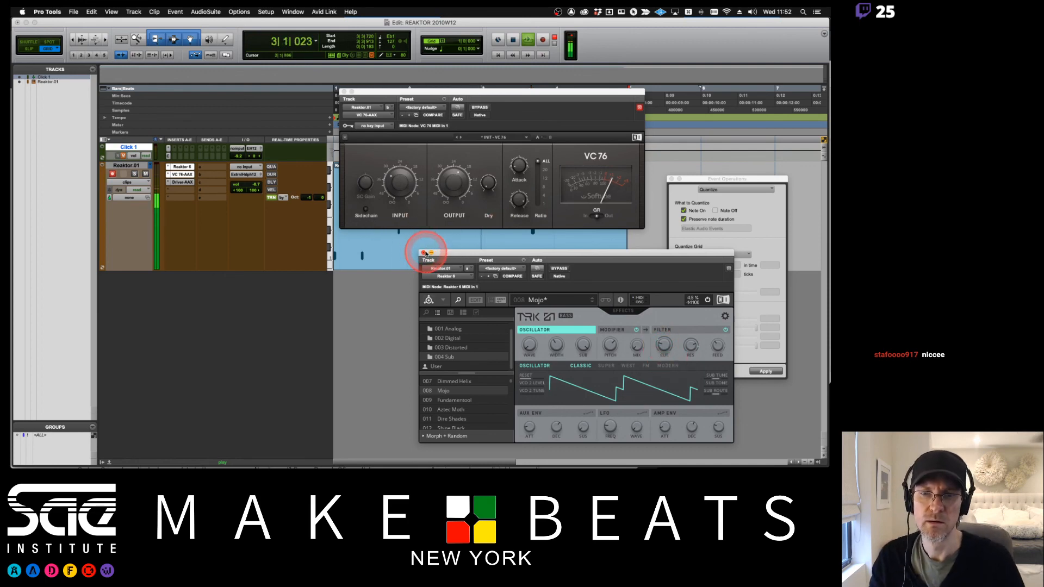
- Close the TRK-01 window, rebalance the VC 76 input and output levels, and close the compressor
{"action": "left_click", "coordinate": [423, 252]}
{"action": "left_click", "coordinate": [401, 183]}
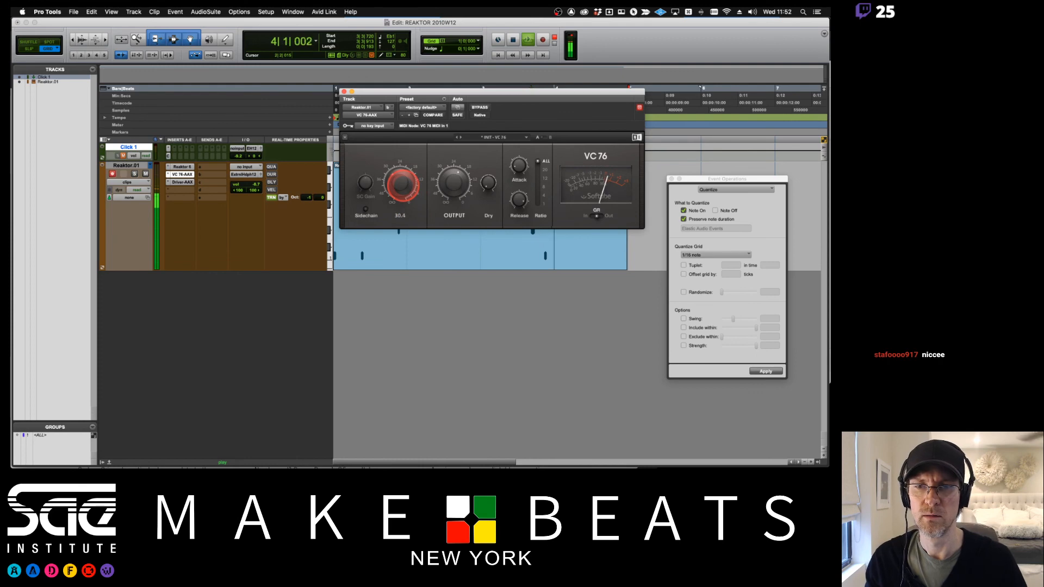
{"action": "left_click_drag", "start_coordinate": [402, 185], "coordinate": [454, 196]}
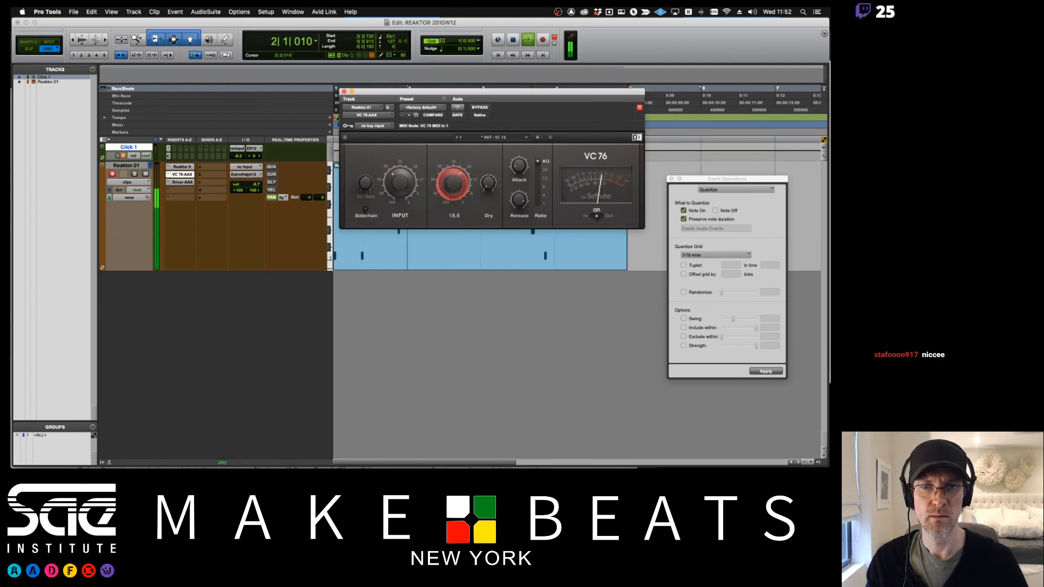
{"action": "left_click", "coordinate": [394, 184]}
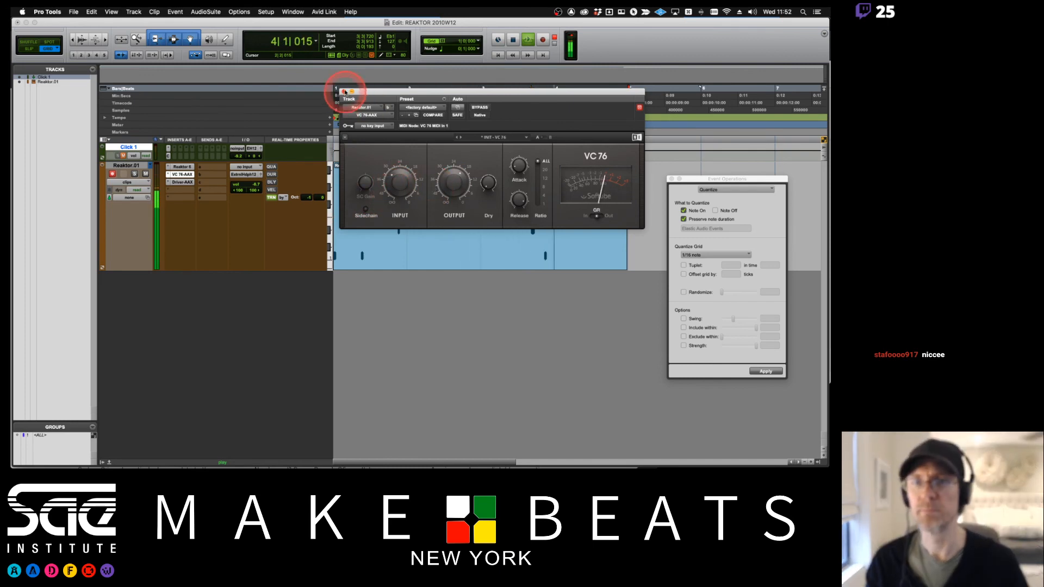
{"action": "left_click", "coordinate": [344, 92]}
- Play back the bass pattern and briefly reopen the TRK-01 instrument window
{"action": "key", "text": "space"}
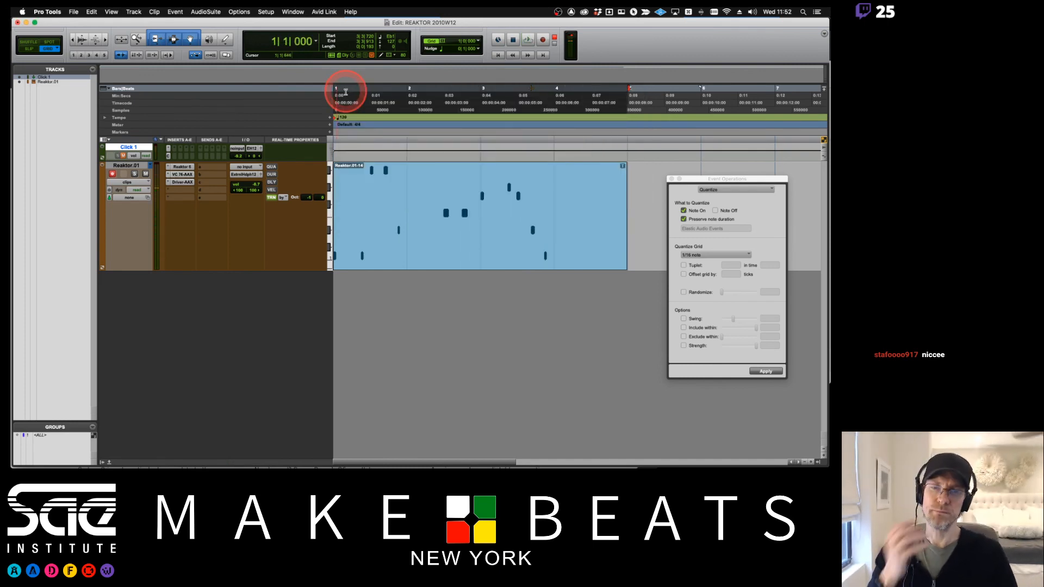
{"action": "left_click", "coordinate": [189, 171]}
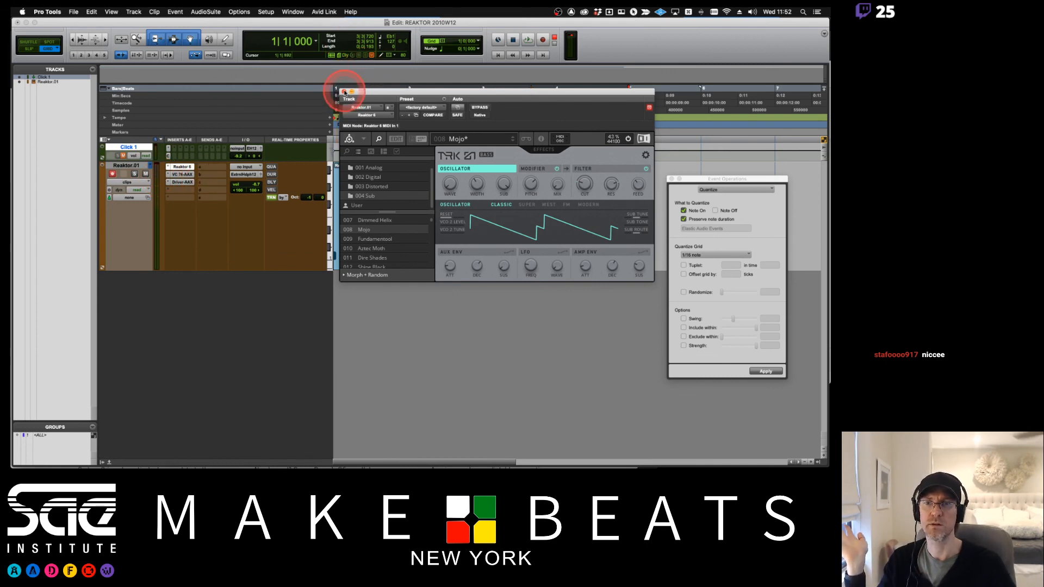
{"action": "left_click", "coordinate": [345, 92]}
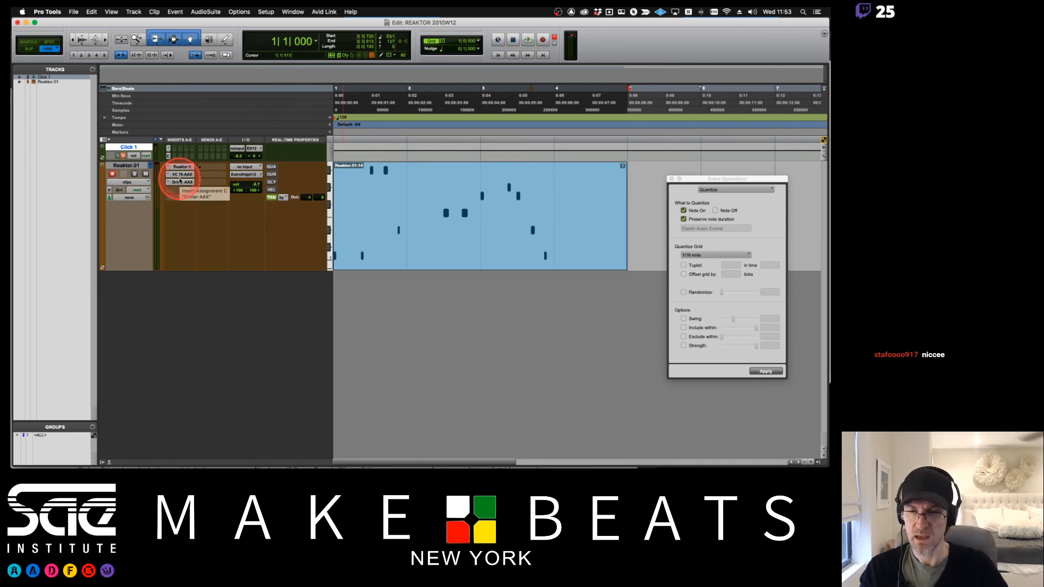
{"action": "key", "text": "super+Tab"}
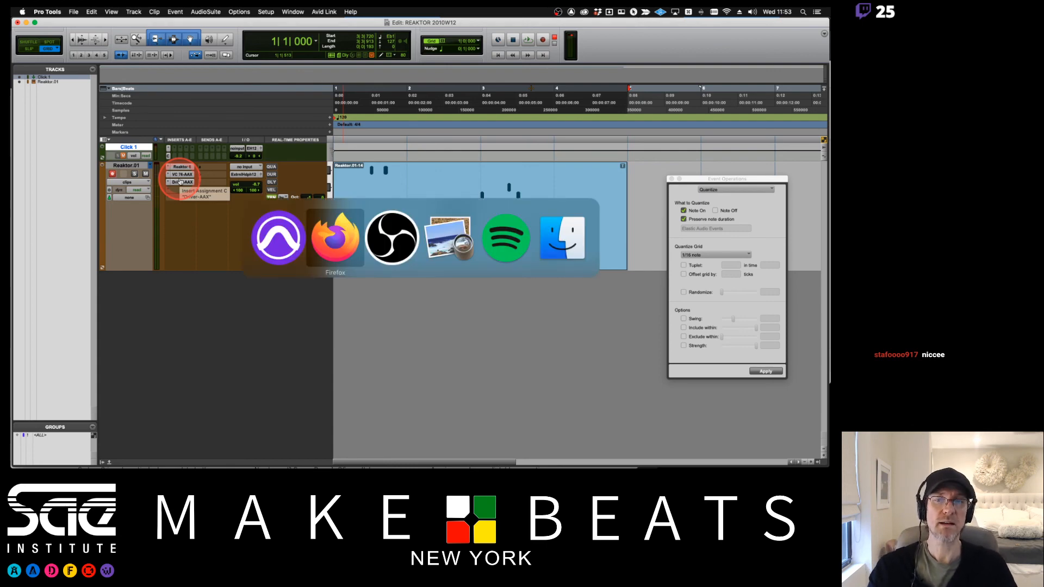
{"action": "key", "text": "super+Tab"}
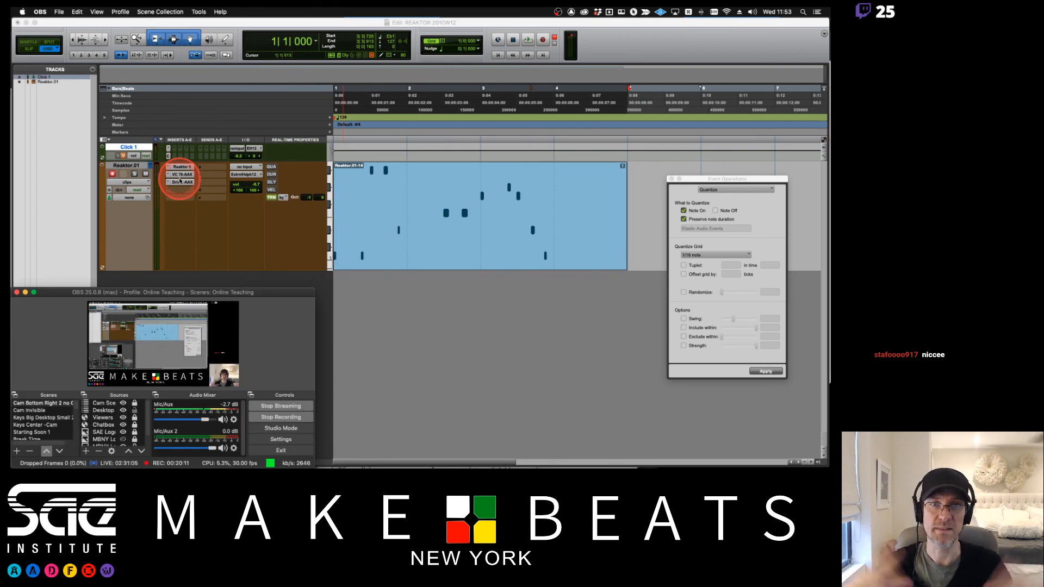
{"action": "left_click", "coordinate": [365, 401]}
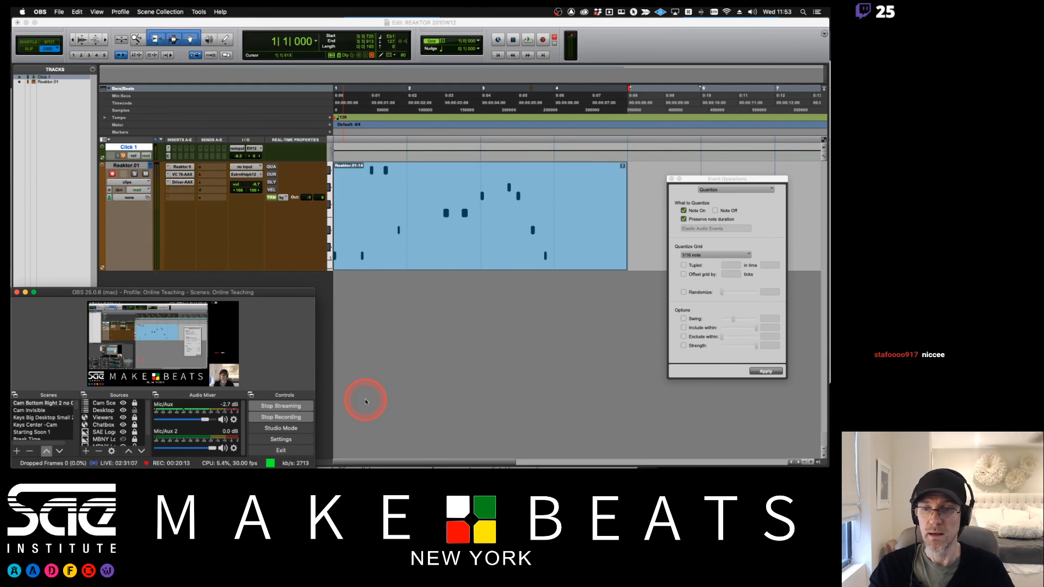